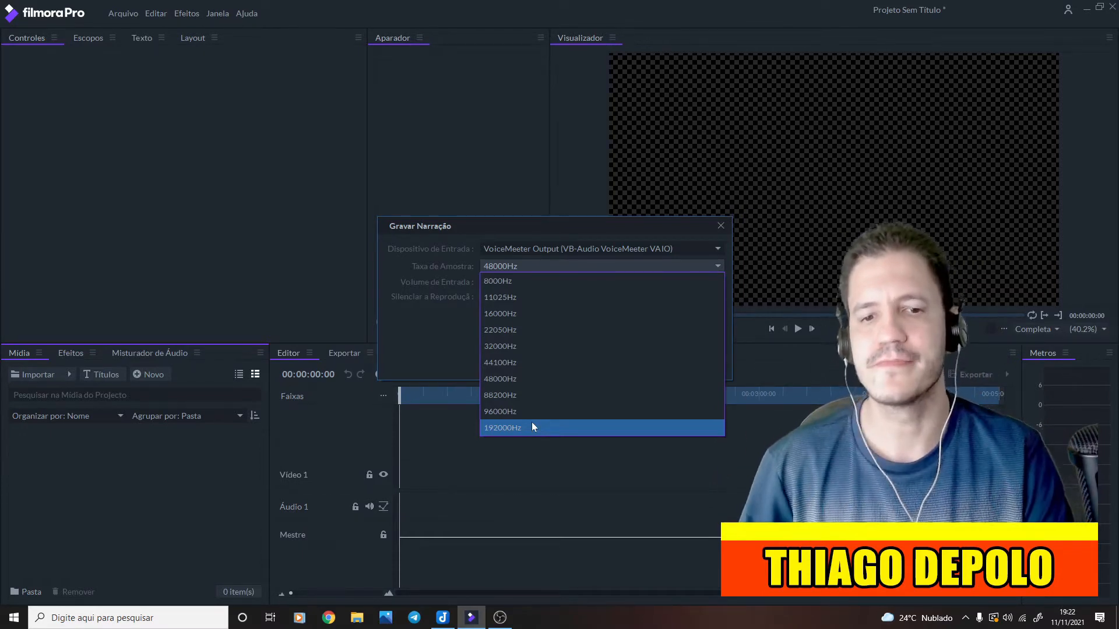
Record a narration clip of about 8 seconds at a 96000Hz sample rate with playback unmuted, and close the recorder
{"action": "left_click", "coordinate": [500, 412]}
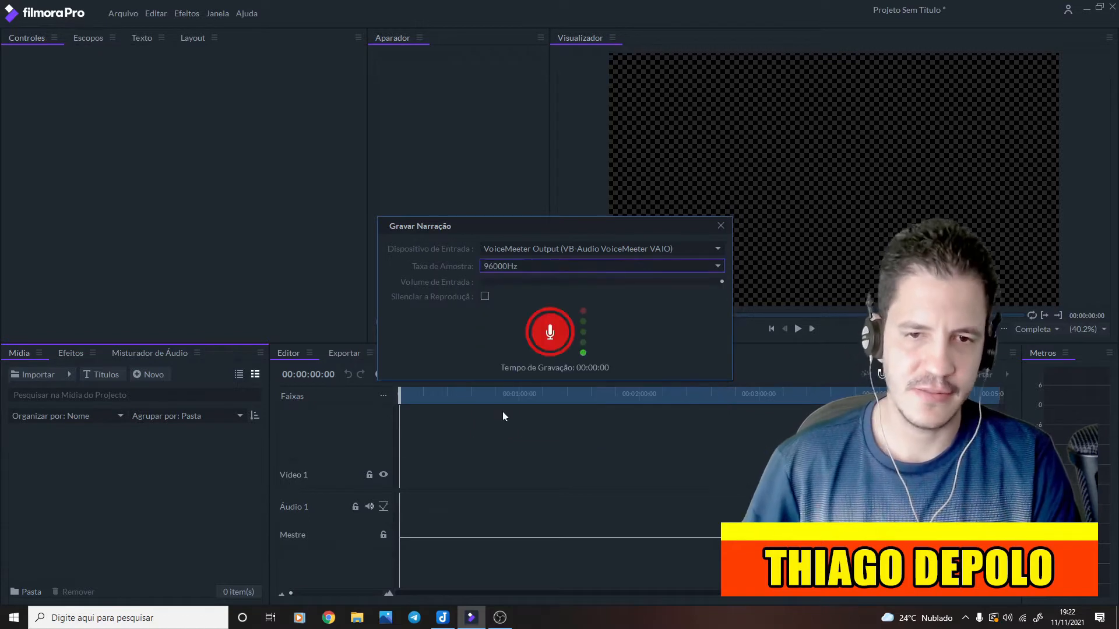
{"action": "left_click", "coordinate": [486, 298]}
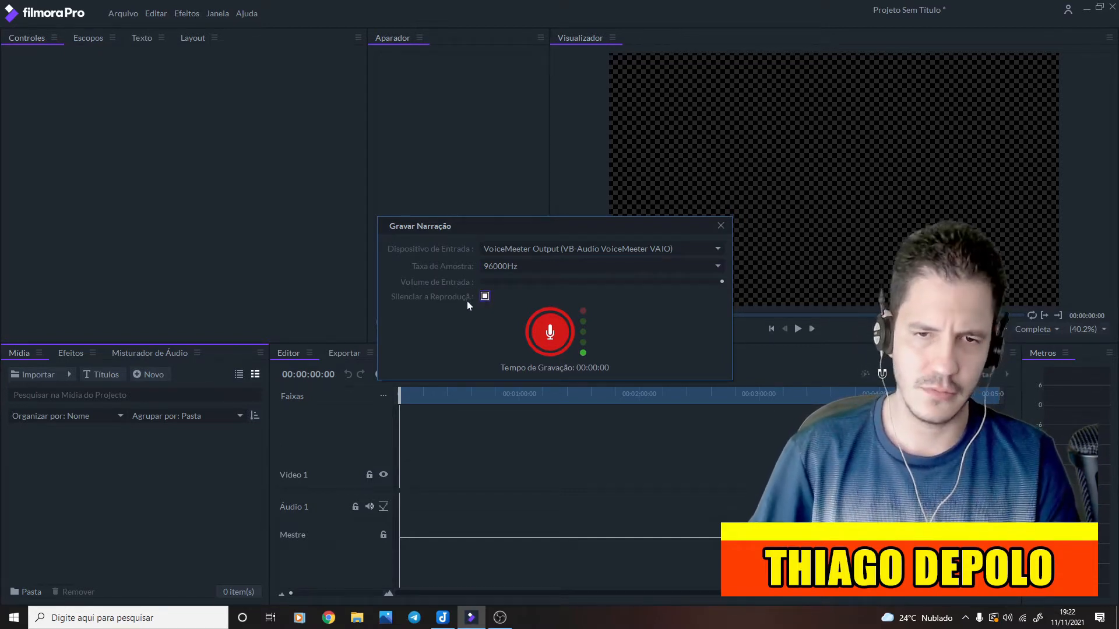
{"action": "left_click", "coordinate": [486, 299]}
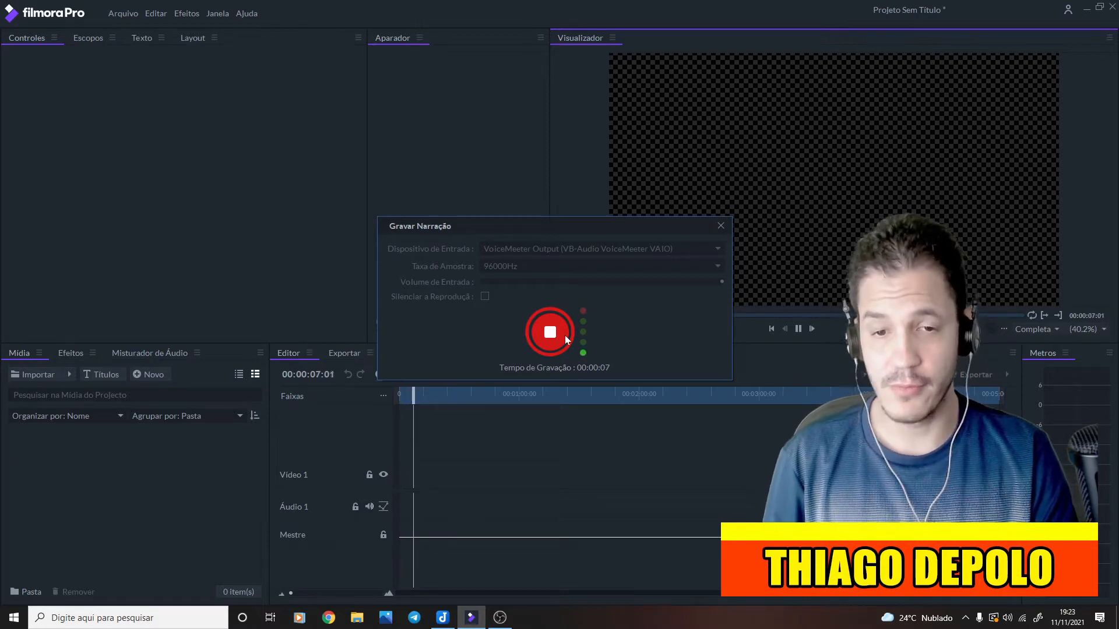
{"action": "left_click", "coordinate": [565, 334]}
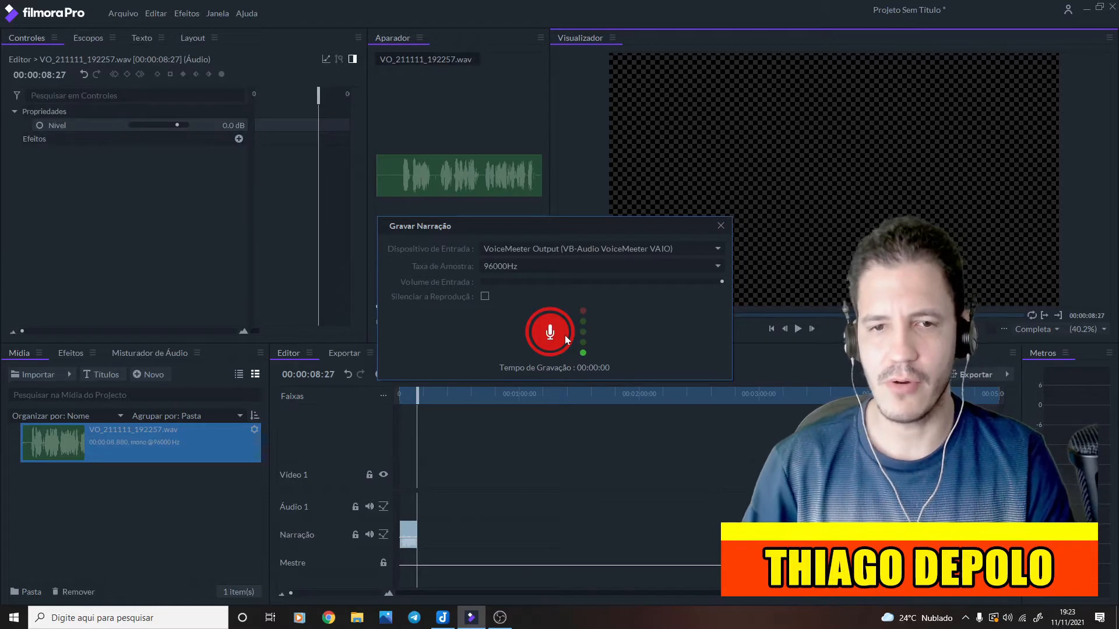
{"action": "left_click", "coordinate": [721, 227]}
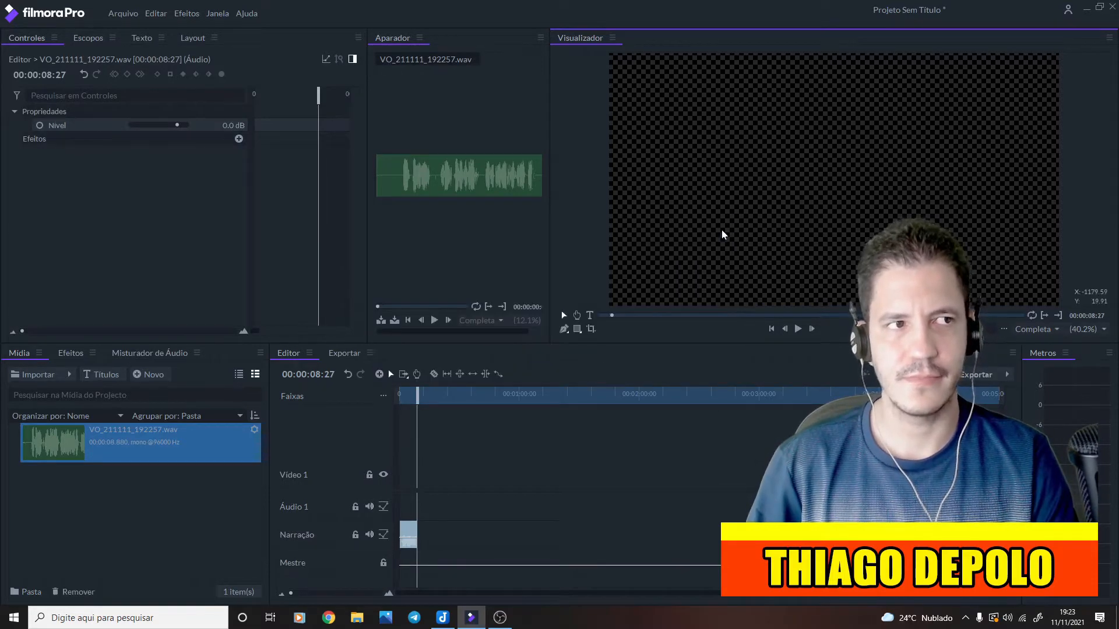
Rename the recorded narration file in the project media as gravação
{"action": "left_click", "coordinate": [163, 432]}
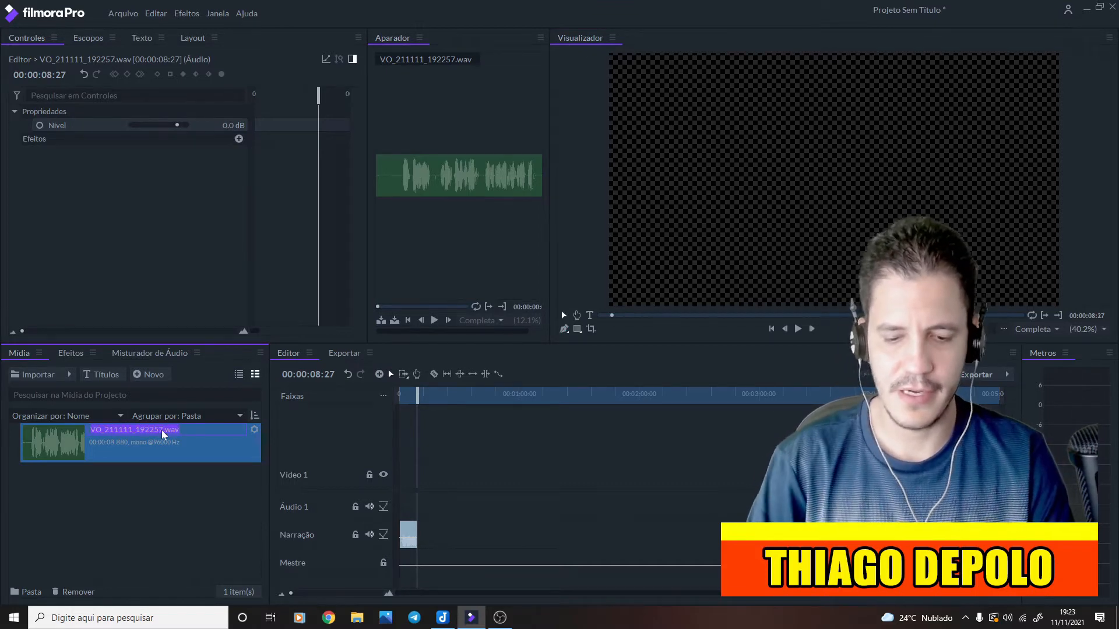
{"action": "type", "text": "ga"}
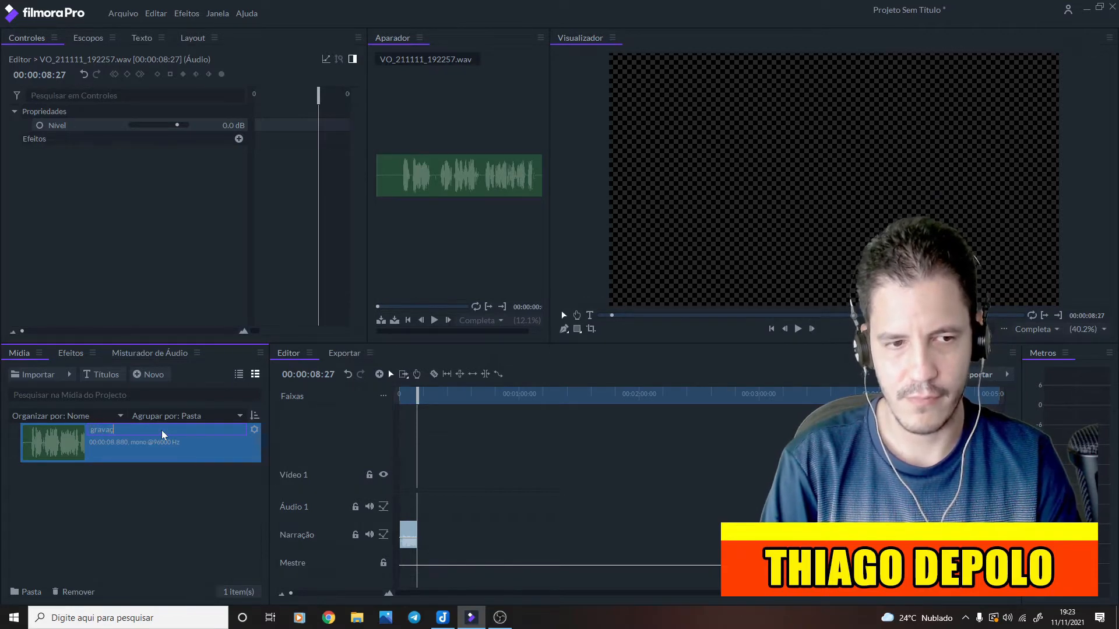
{"action": "key", "text": "Return"}
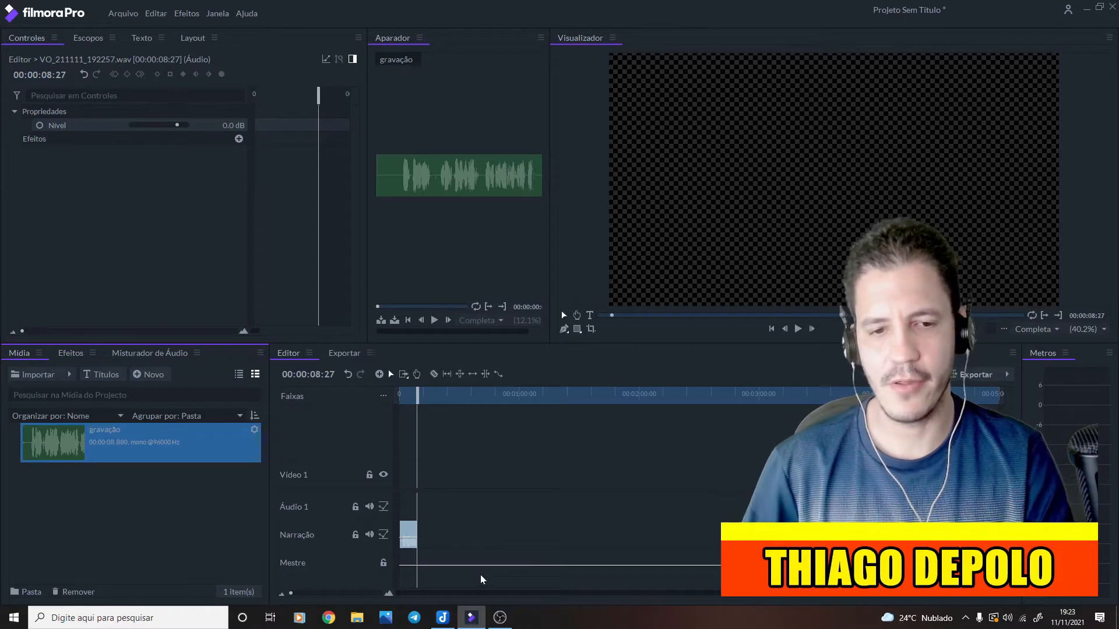
Set the timeline's audio track size to Extra Grande to show the narration waveform enlarged
{"action": "left_click_drag", "start_coordinate": [291, 593], "coordinate": [347, 595]}
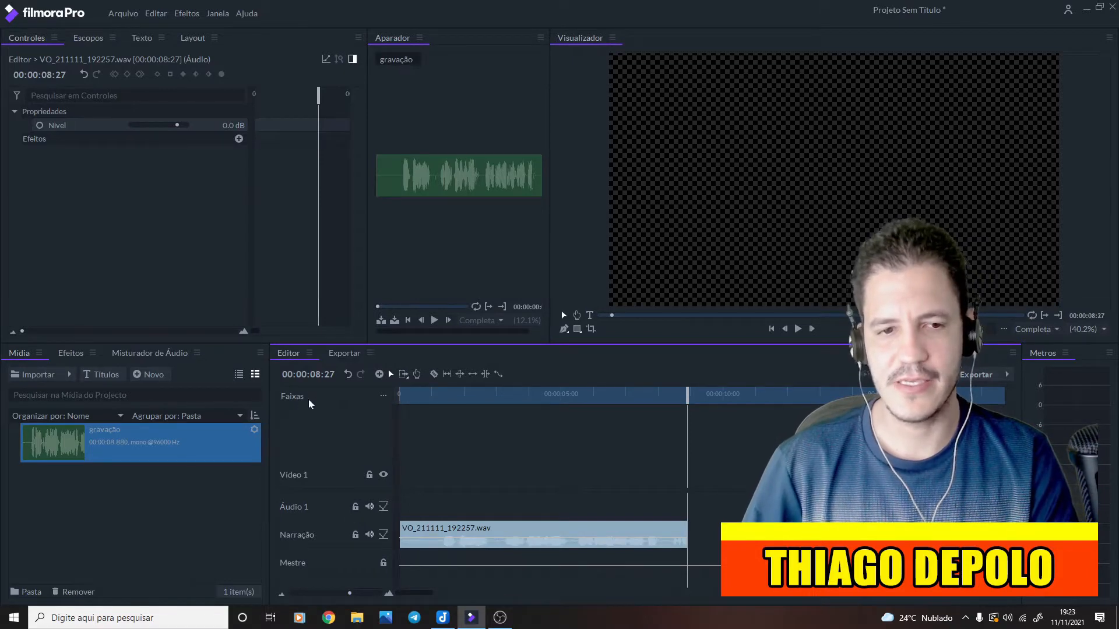
{"action": "left_click", "coordinate": [384, 399]}
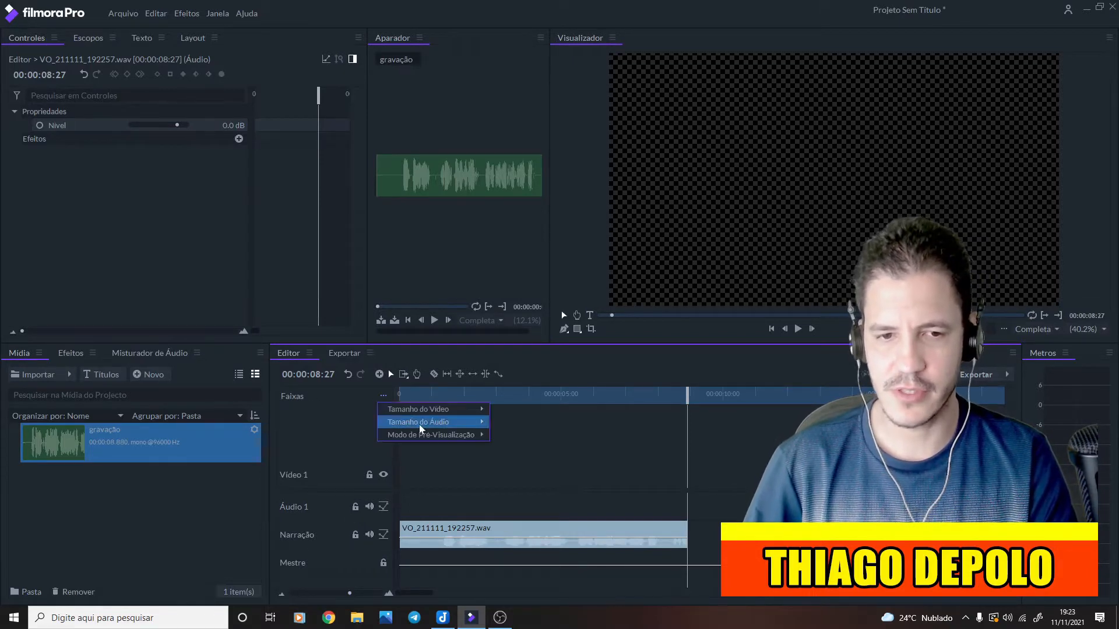
{"action": "mouse_move", "coordinate": [422, 430]}
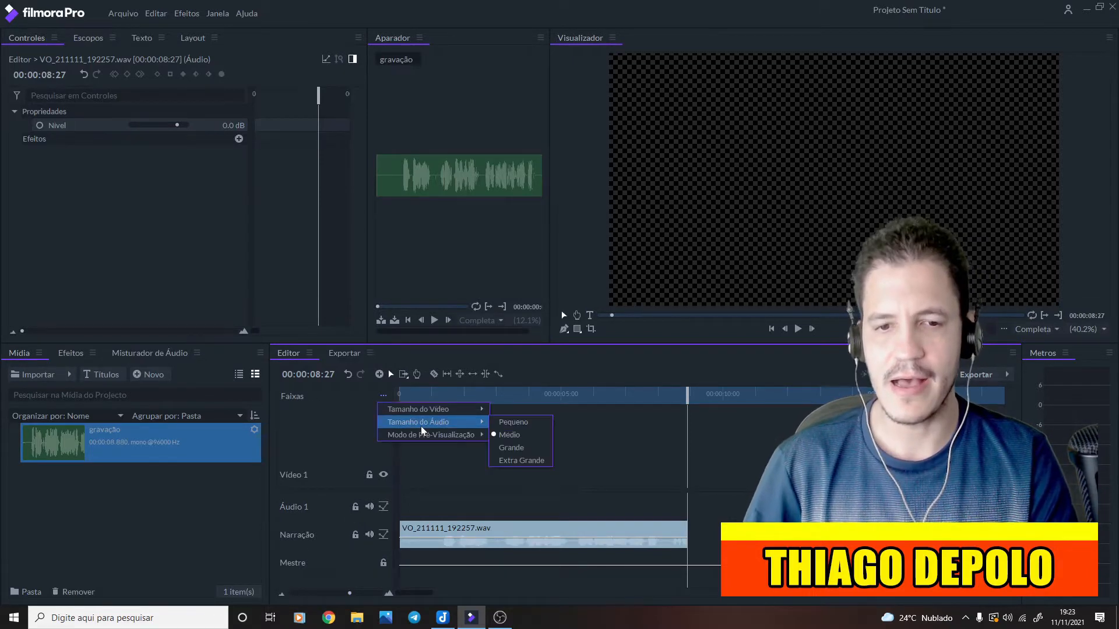
{"action": "left_click", "coordinate": [542, 461]}
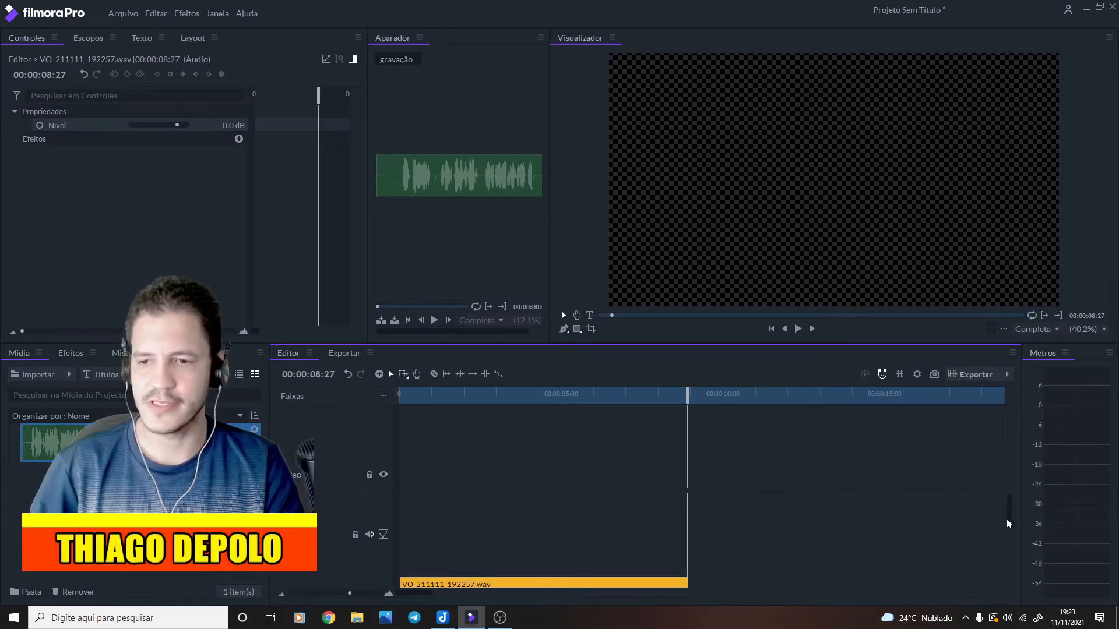
{"action": "left_click_drag", "start_coordinate": [1010, 515], "coordinate": [1013, 543]}
{"action": "left_click", "coordinate": [569, 472]}
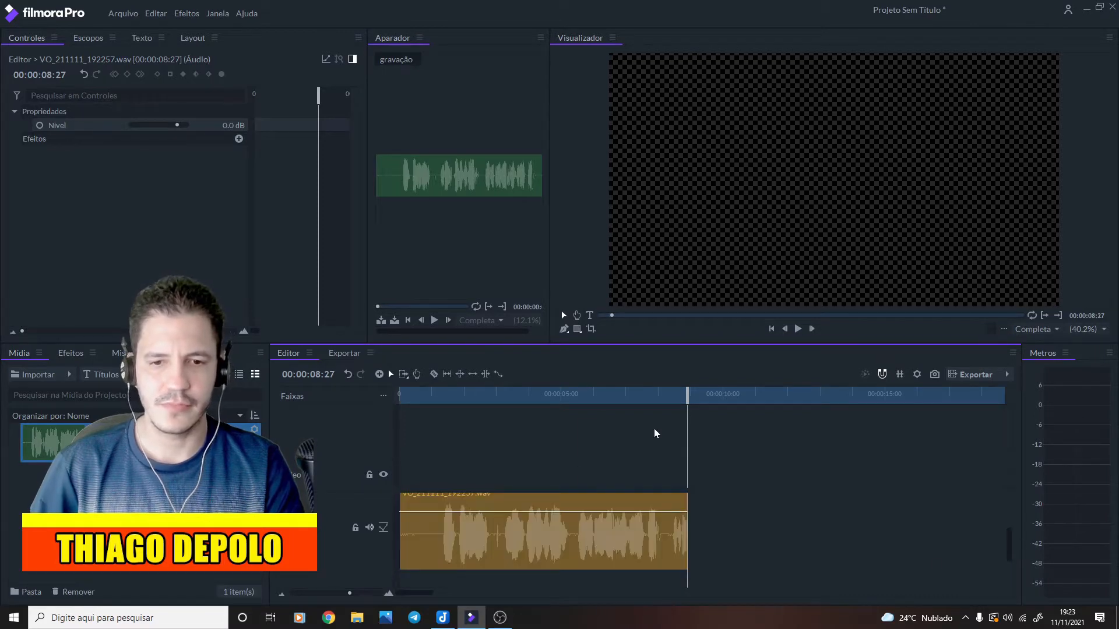
{"action": "left_click_drag", "start_coordinate": [688, 395], "coordinate": [624, 466]}
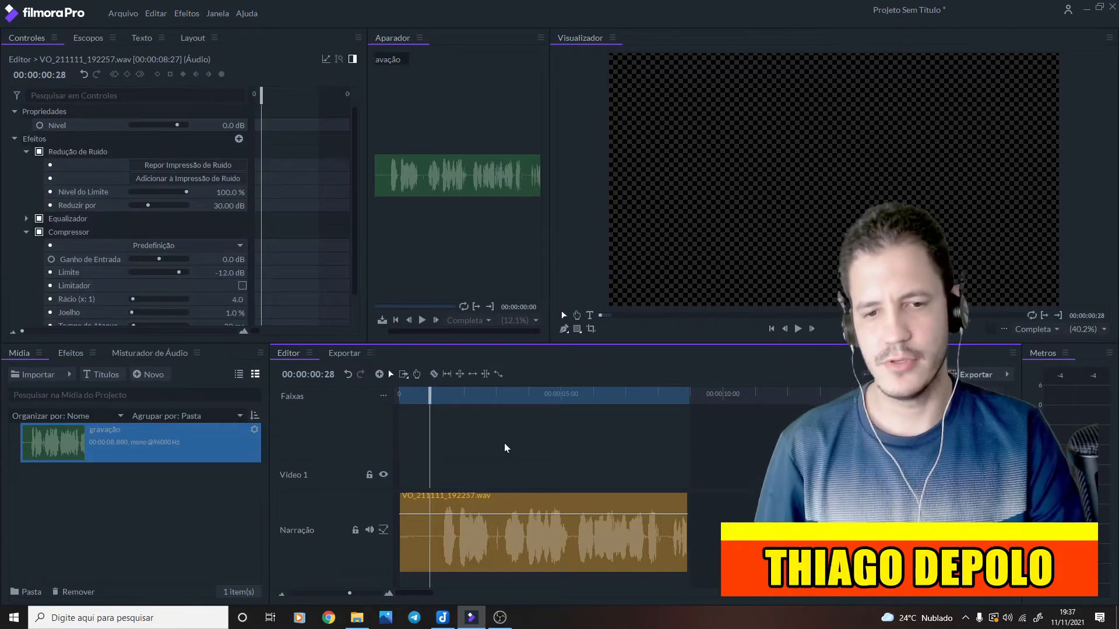
Delete the Redução de Ruído, Equalizador and Compressor effects from the narration clip
{"action": "left_click", "coordinate": [98, 233]}
{"action": "left_click", "coordinate": [95, 152], "text": "shift"}
{"action": "key", "text": "Delete"}
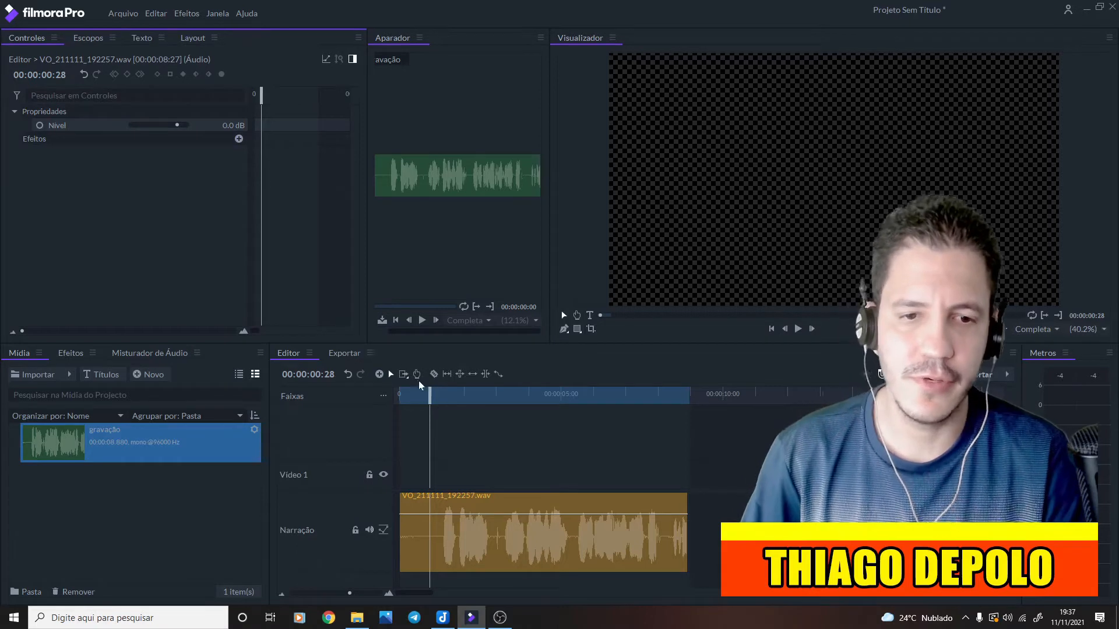
Add the Redução de Ruído effect to the narration clip and reset its noise print at 00:00:00:26
{"action": "left_click", "coordinate": [239, 139]}
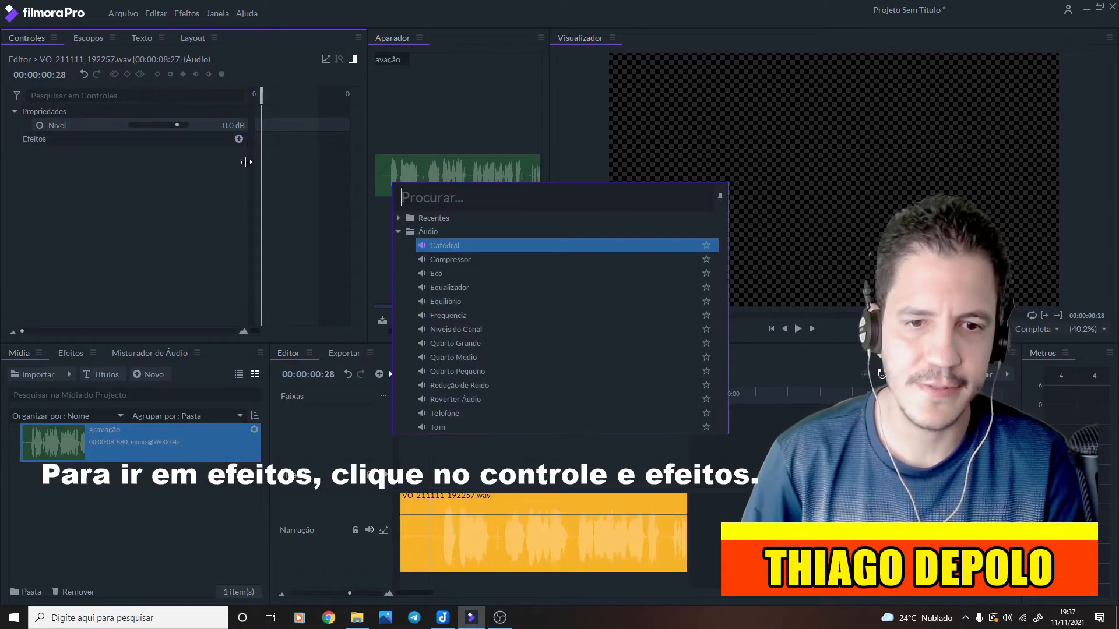
{"action": "left_click", "coordinate": [469, 385]}
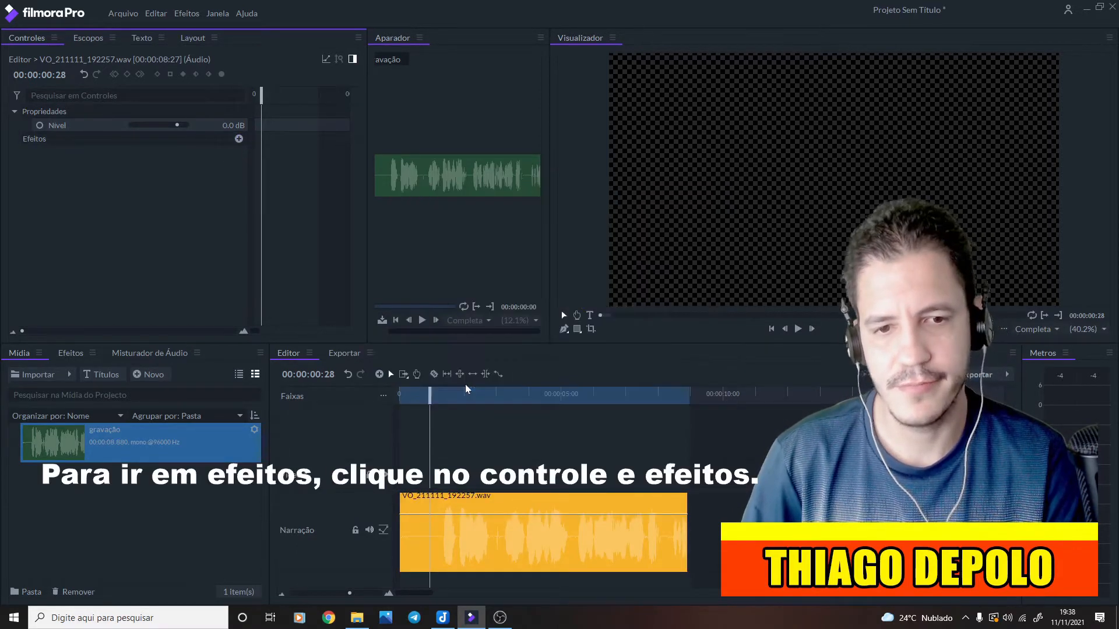
{"action": "left_click_drag", "start_coordinate": [430, 414], "coordinate": [425, 462]}
{"action": "left_click", "coordinate": [164, 166]}
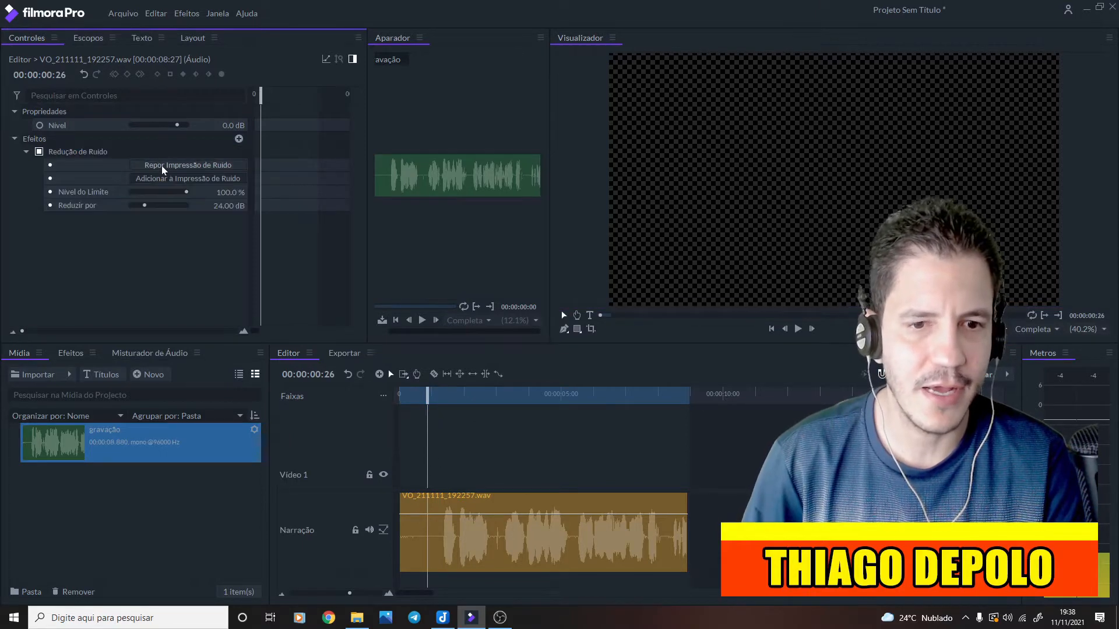
Add the clip's noise at 00:00:00:05 and in the speech pause at 00:00:05:09 to the noise print
{"action": "left_click_drag", "start_coordinate": [427, 397], "coordinate": [426, 396]}
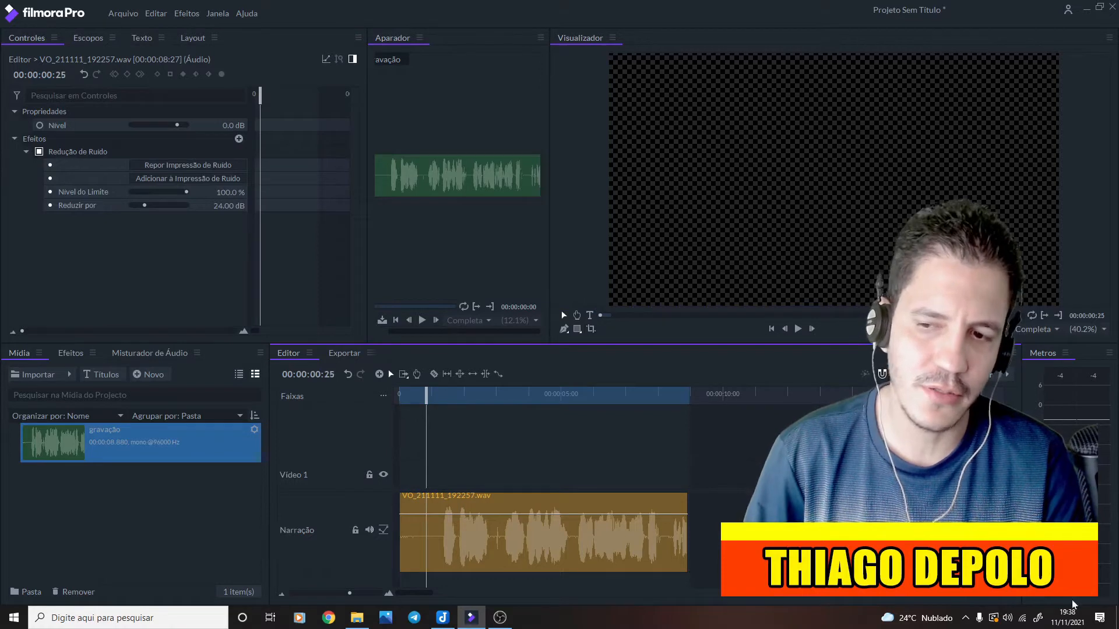
{"action": "left_click_drag", "start_coordinate": [434, 396], "coordinate": [411, 401]}
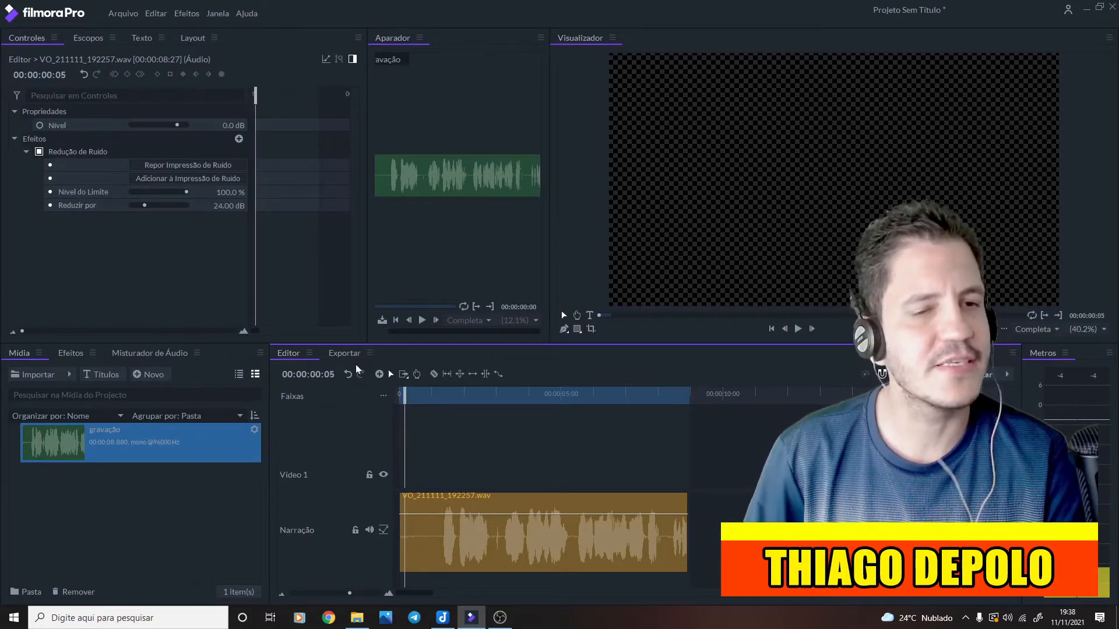
{"action": "left_click", "coordinate": [171, 181]}
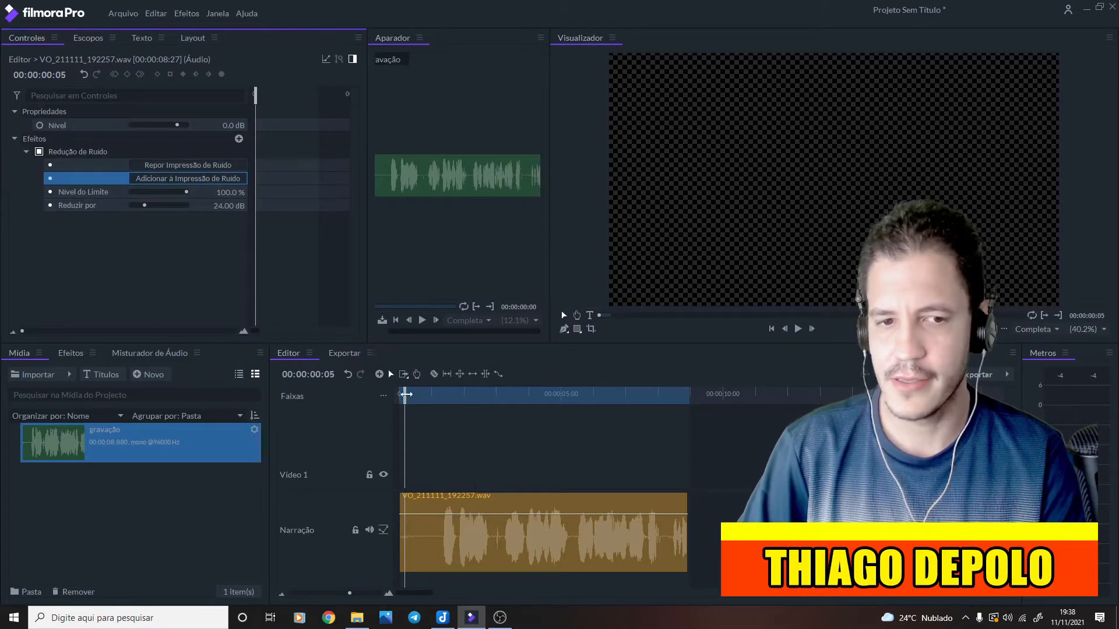
{"action": "left_click_drag", "start_coordinate": [404, 394], "coordinate": [571, 407]}
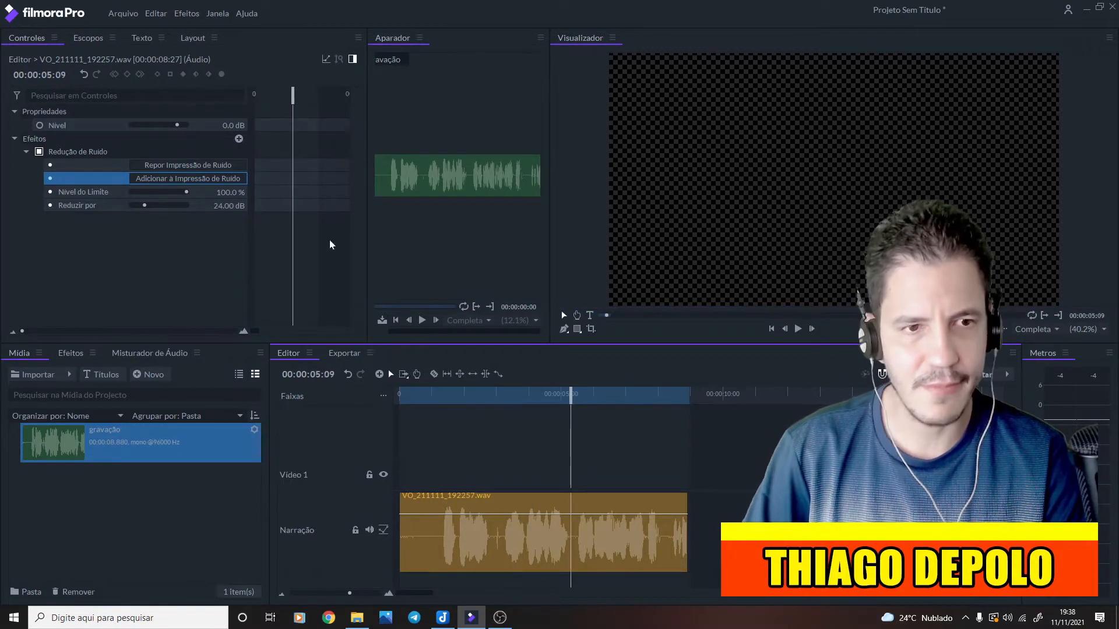
{"action": "left_click", "coordinate": [168, 180]}
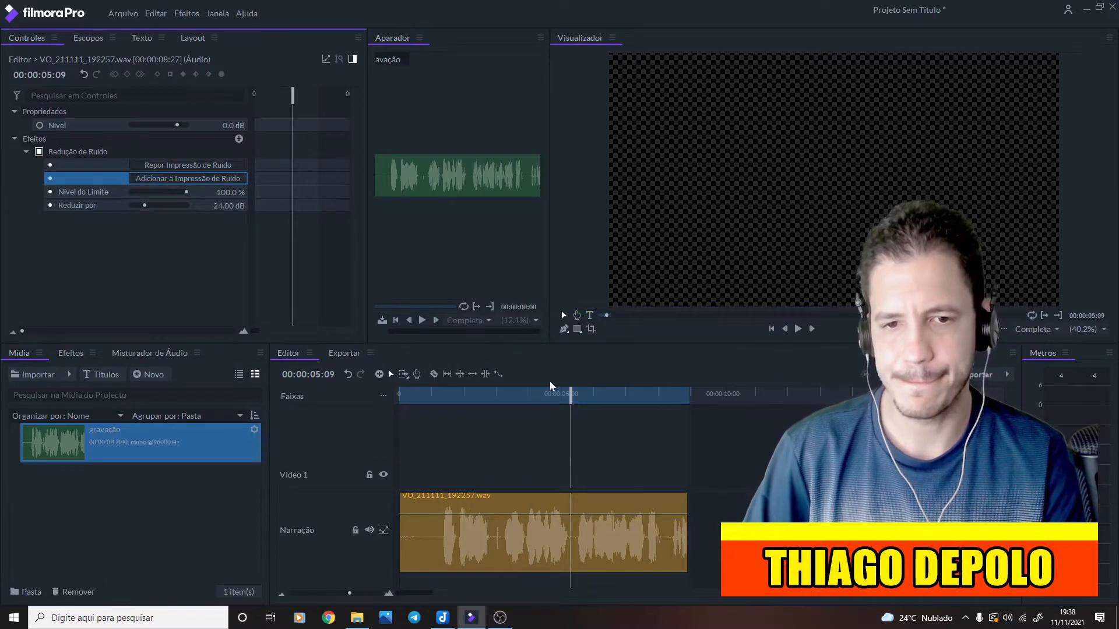
Set the noise reduction effect's Reduzir por value to 29 dB, with the playhead back near the clip's start
{"action": "left_click_drag", "start_coordinate": [575, 398], "coordinate": [406, 411]}
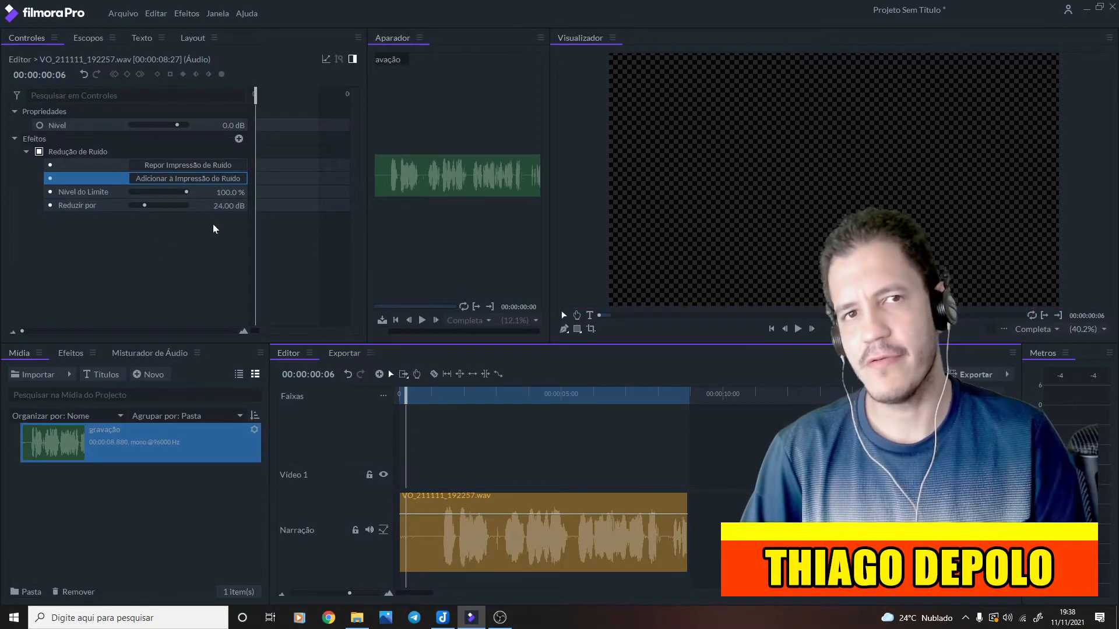
{"action": "left_click", "coordinate": [220, 209]}
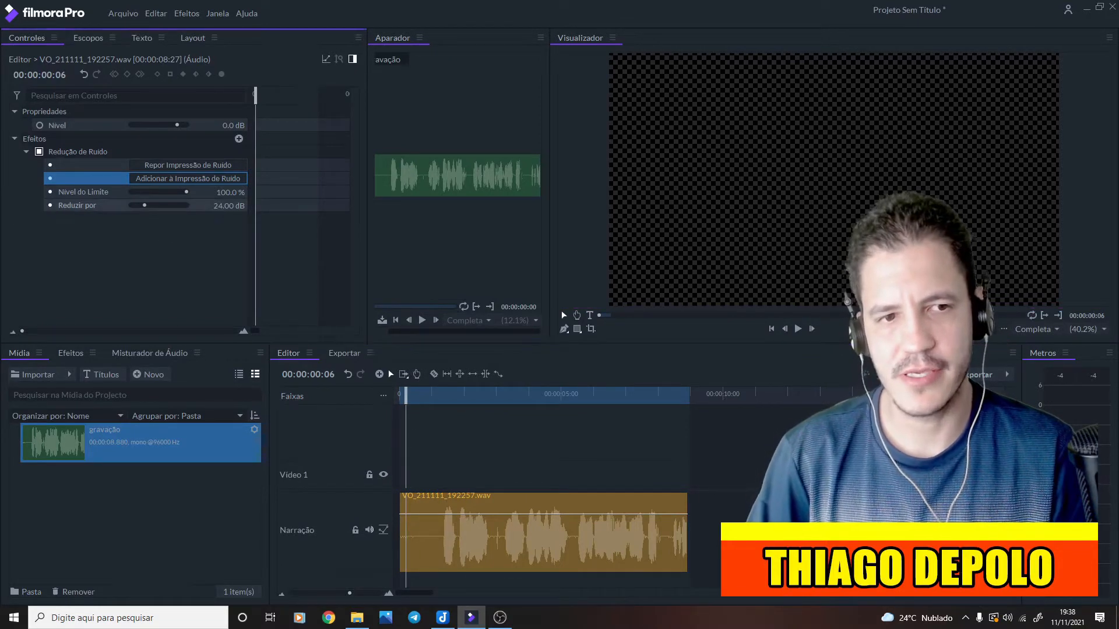
{"action": "left_click_drag", "start_coordinate": [220, 209], "coordinate": [223, 209]}
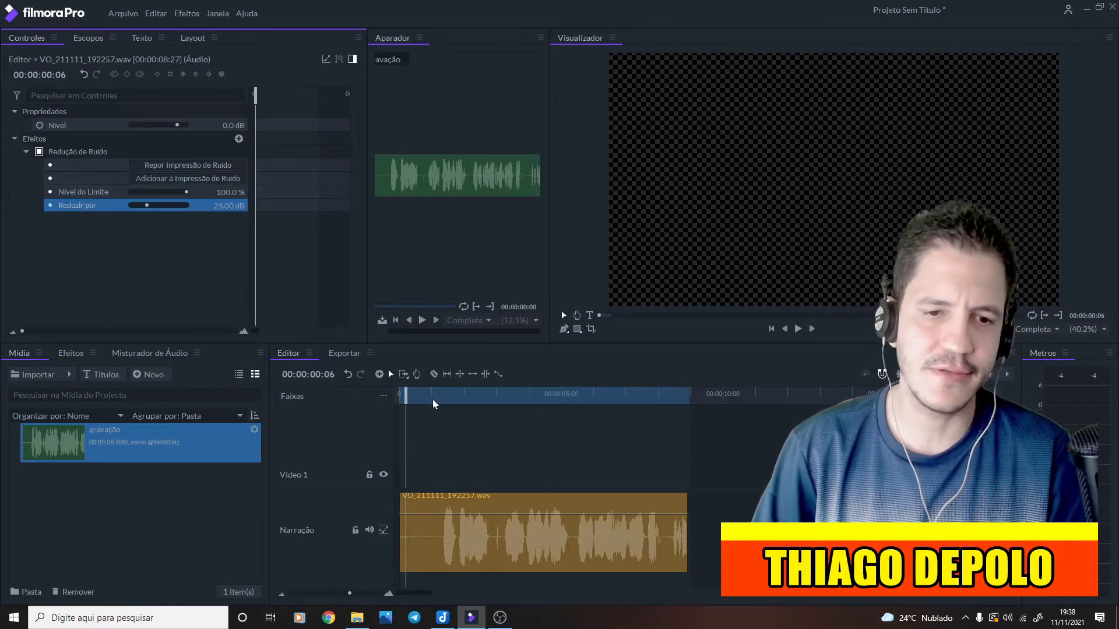
{"action": "left_click_drag", "start_coordinate": [409, 393], "coordinate": [440, 430]}
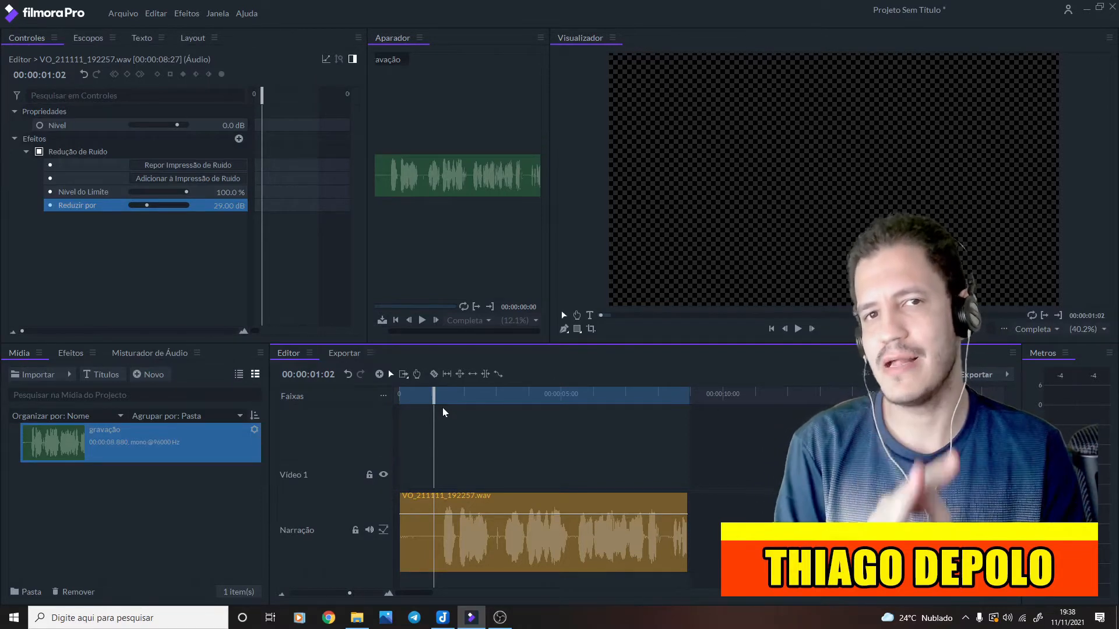
Add the Equalizador effect to the narration clip and place the playhead at 00:00:00:28
{"action": "left_click", "coordinate": [239, 138]}
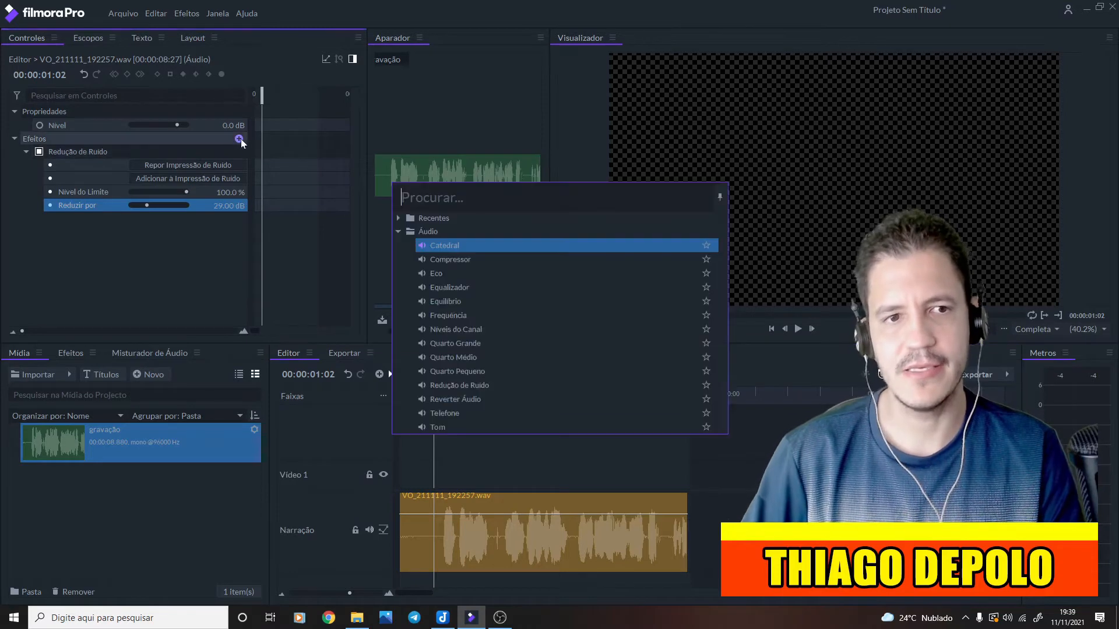
{"action": "left_click", "coordinate": [456, 292]}
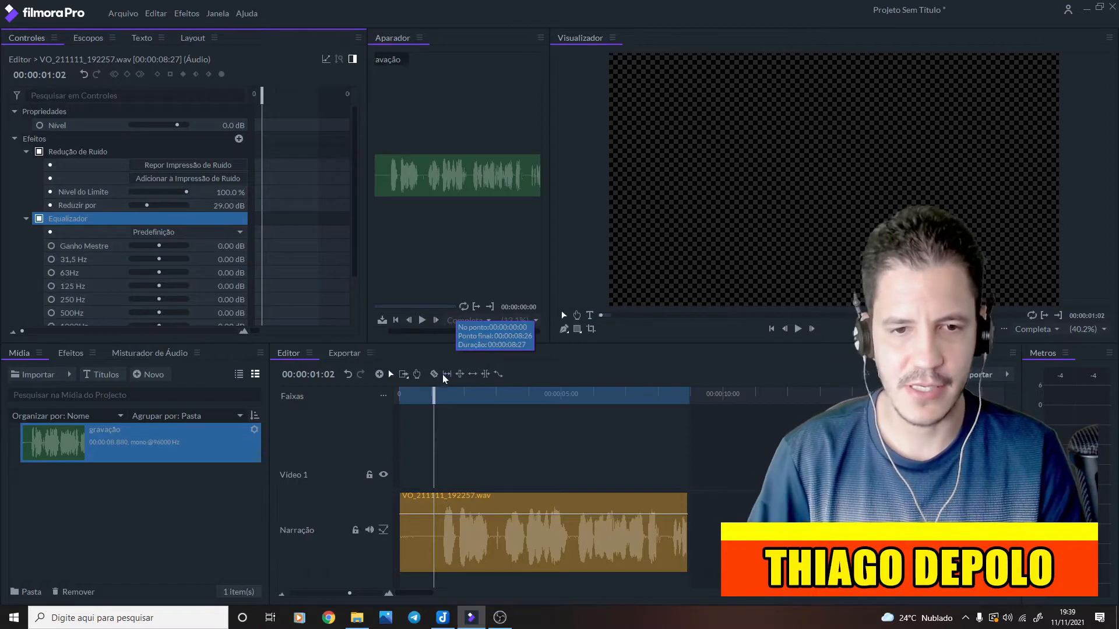
{"action": "left_click_drag", "start_coordinate": [434, 394], "coordinate": [429, 395]}
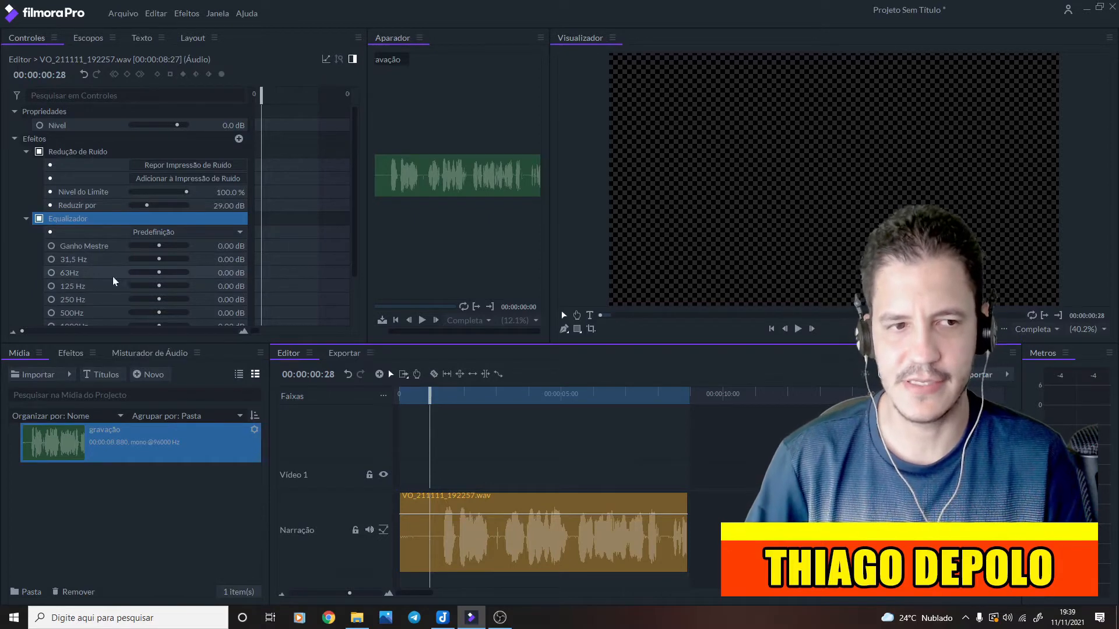
Set the equalizer's 31,5 Hz and 63Hz bands to -13.92 dB and its 125 Hz band to 11.04 dB
{"action": "left_click", "coordinate": [157, 261]}
{"action": "left_click_drag", "start_coordinate": [145, 260], "coordinate": [145, 275]}
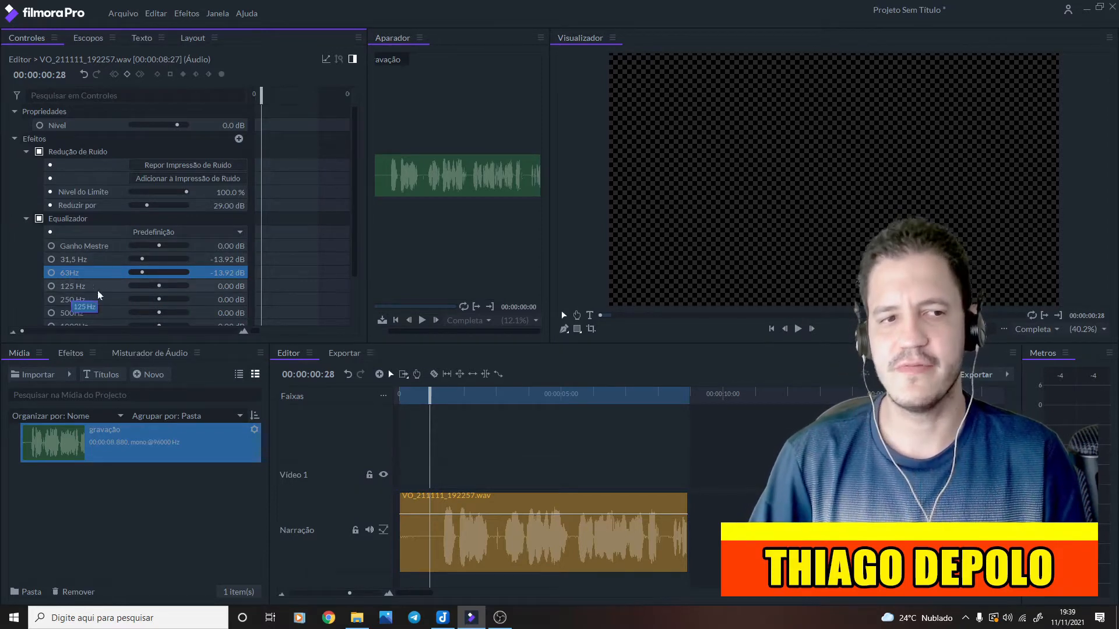
{"action": "left_click_drag", "start_coordinate": [252, 242], "coordinate": [258, 246]}
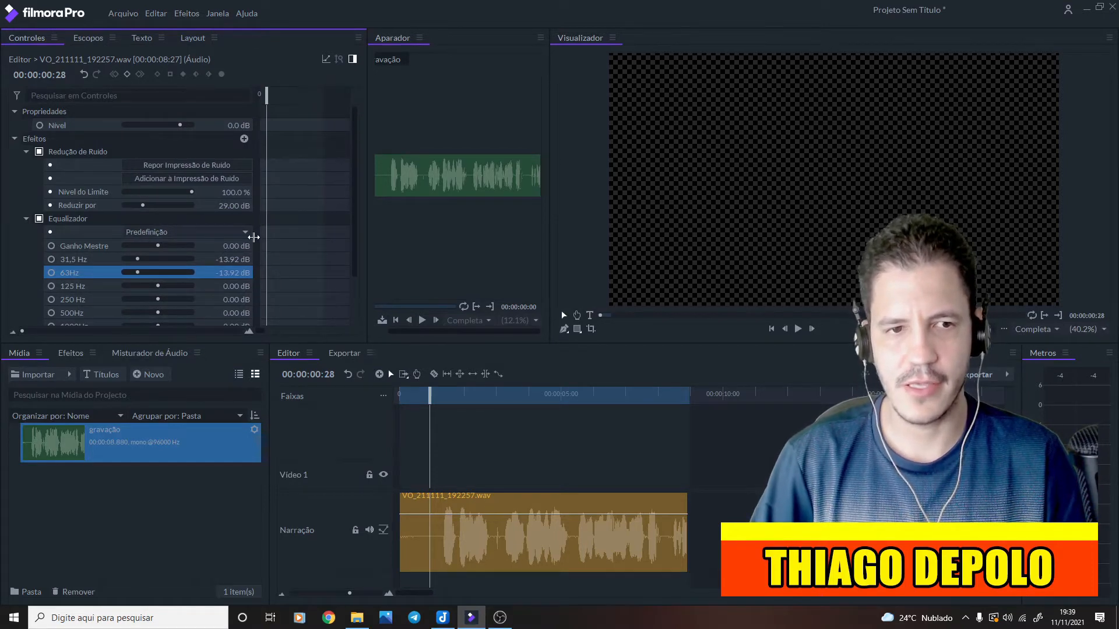
{"action": "left_click_drag", "start_coordinate": [158, 286], "coordinate": [174, 288]}
Play the narration clip from the beginning to listen to the noise reduction and equalizer settings
{"action": "left_click", "coordinate": [771, 328]}
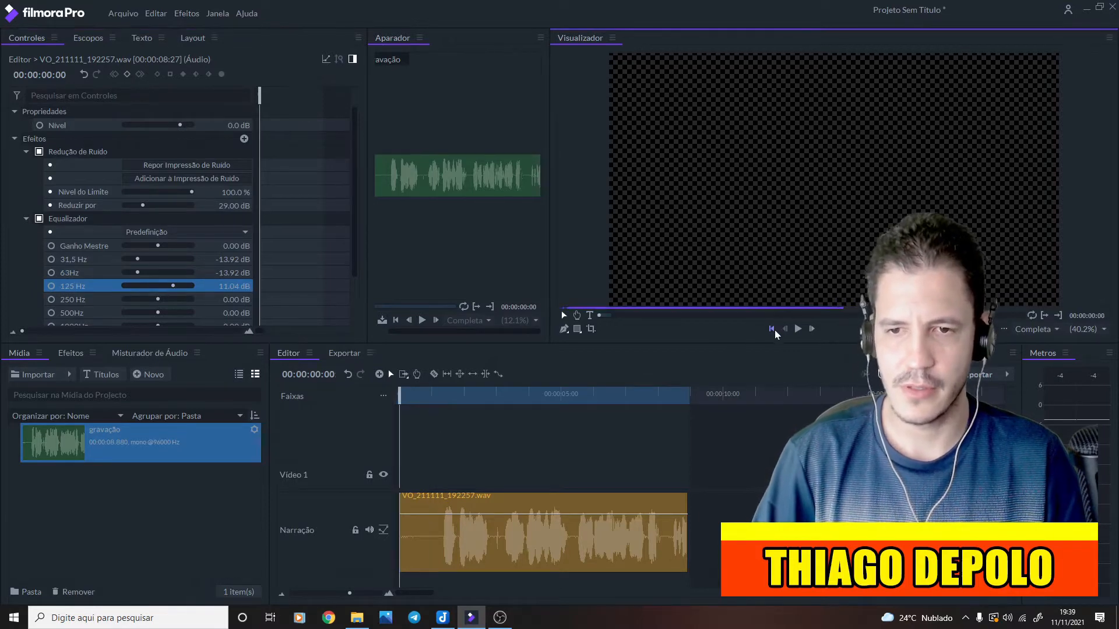
{"action": "left_click", "coordinate": [510, 502]}
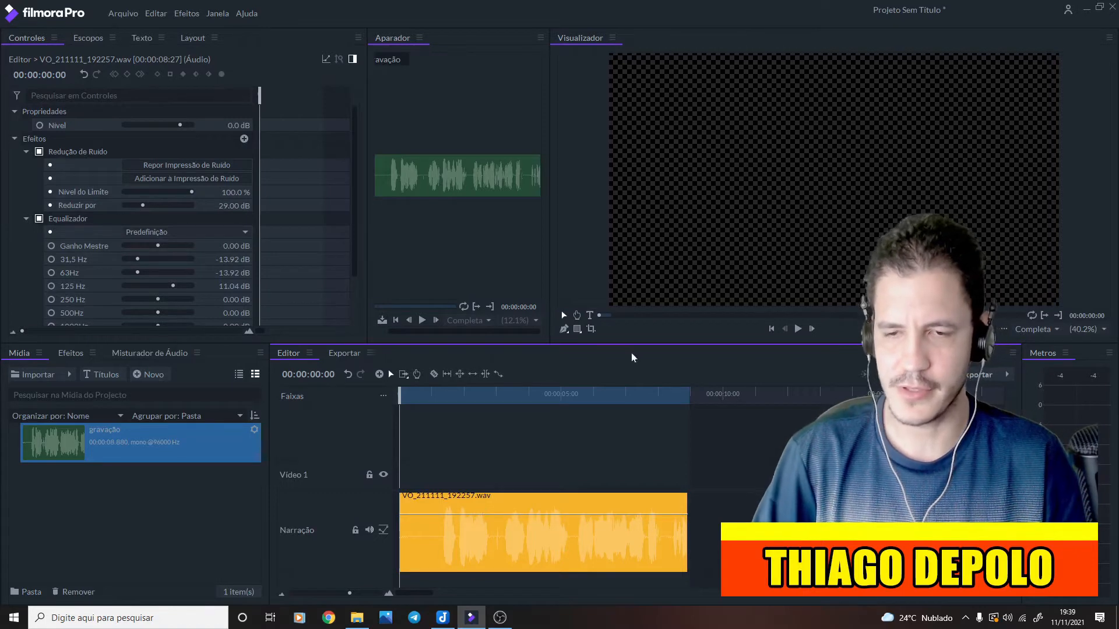
{"action": "left_click", "coordinate": [799, 328]}
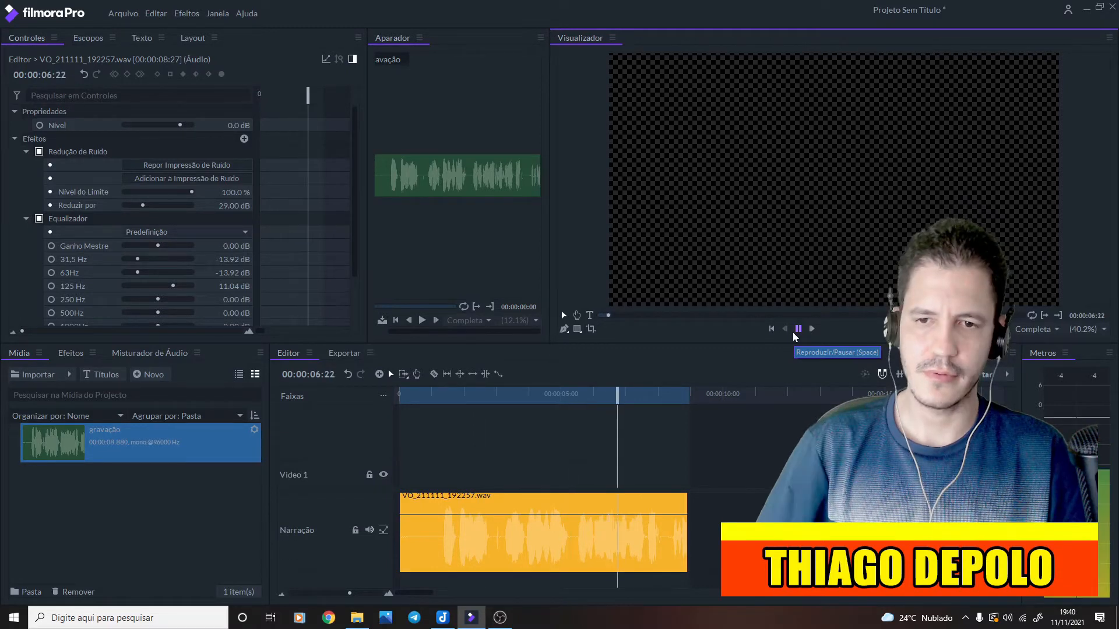
Try the equalizer's 500Hz band at 24 dB and play the narration clip to hear the effect
{"action": "left_click", "coordinate": [797, 333]}
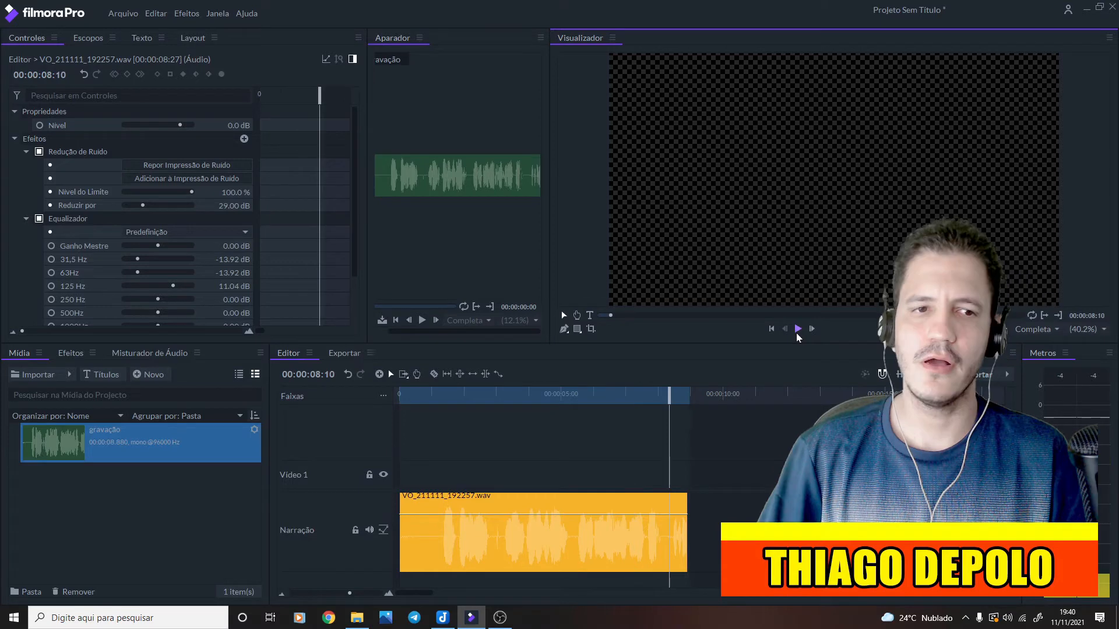
{"action": "scroll", "coordinate": [206, 279], "scroll_direction": "down", "scroll_amount": 1}
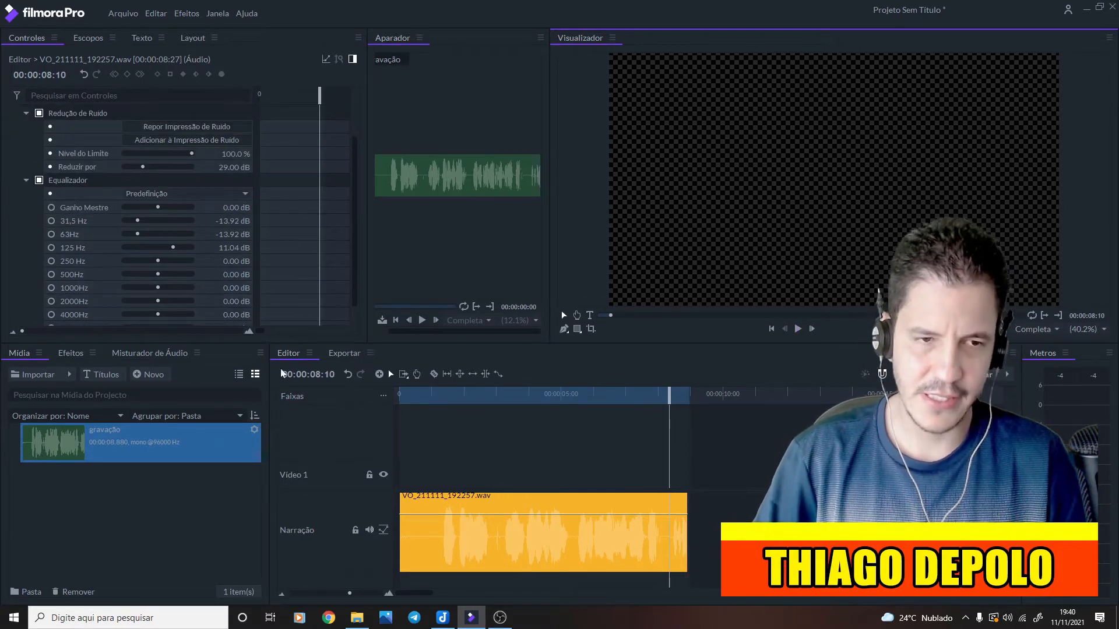
{"action": "left_click", "coordinate": [156, 275]}
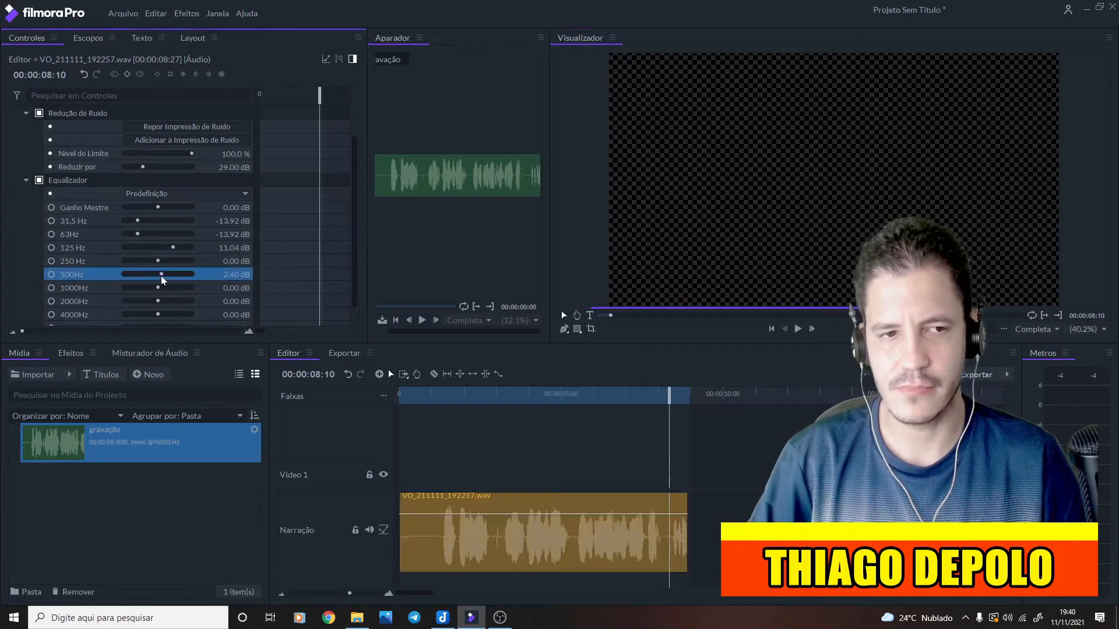
{"action": "left_click_drag", "start_coordinate": [157, 275], "coordinate": [228, 274]}
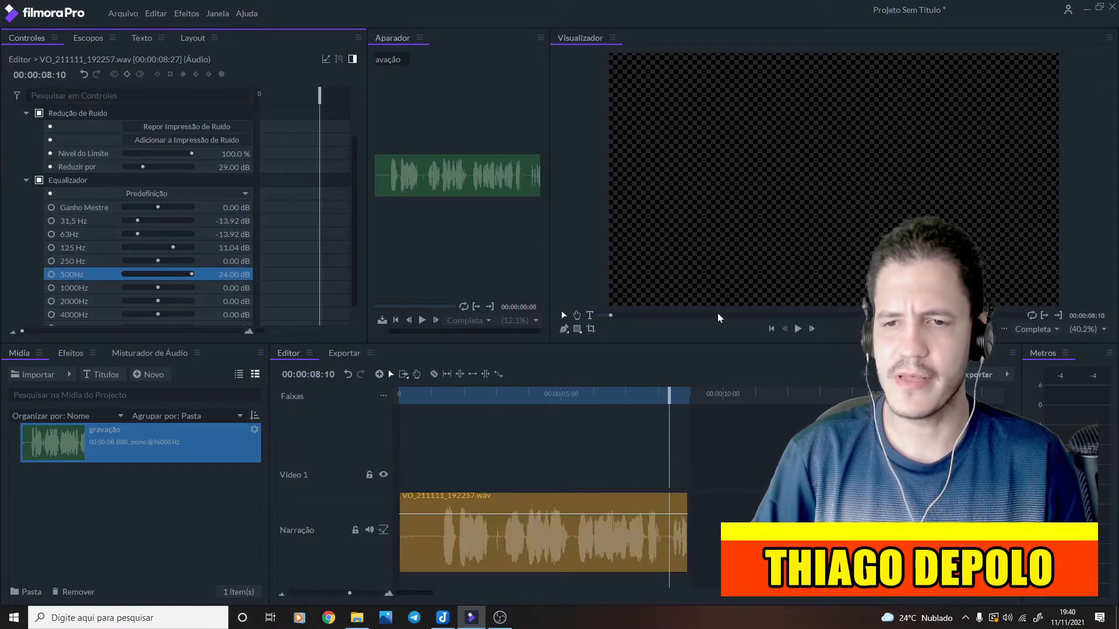
{"action": "left_click", "coordinate": [798, 329]}
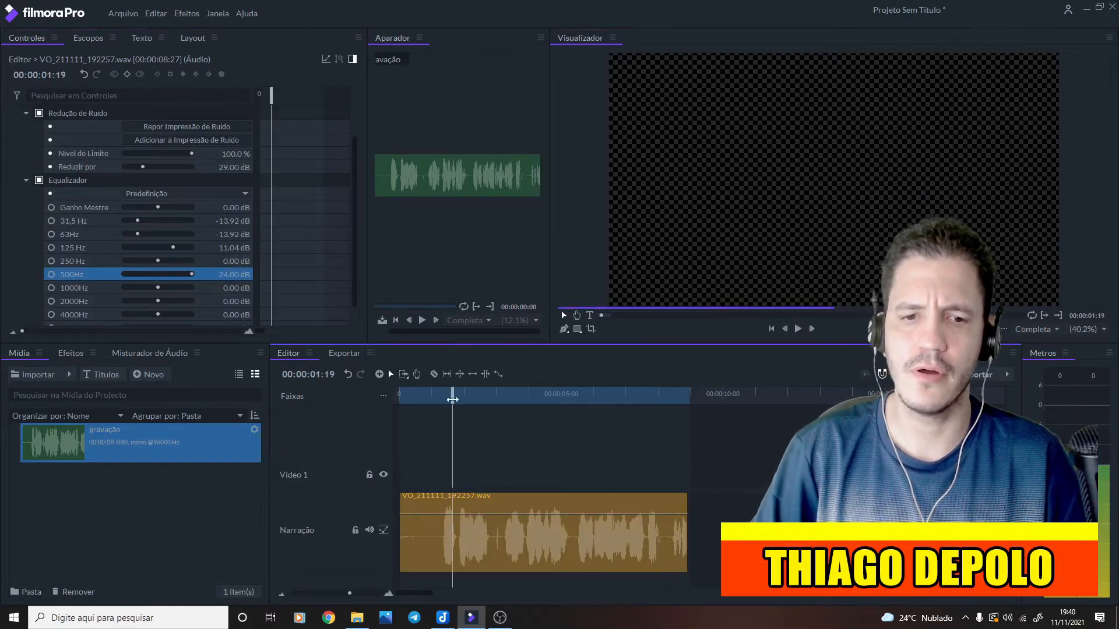
{"action": "left_click", "coordinate": [798, 329]}
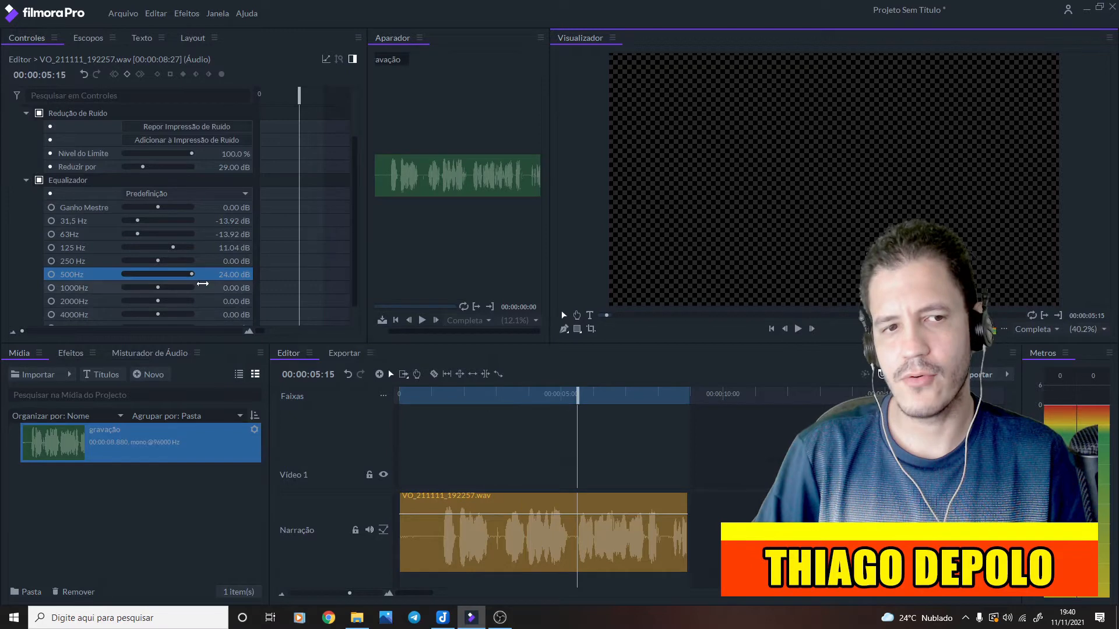
Set the equalizer's 500Hz band to -6.72 dB and, after listening to lower and higher gains, its 1000Hz band to 3.84 dB
{"action": "left_click_drag", "start_coordinate": [191, 274], "coordinate": [167, 290]}
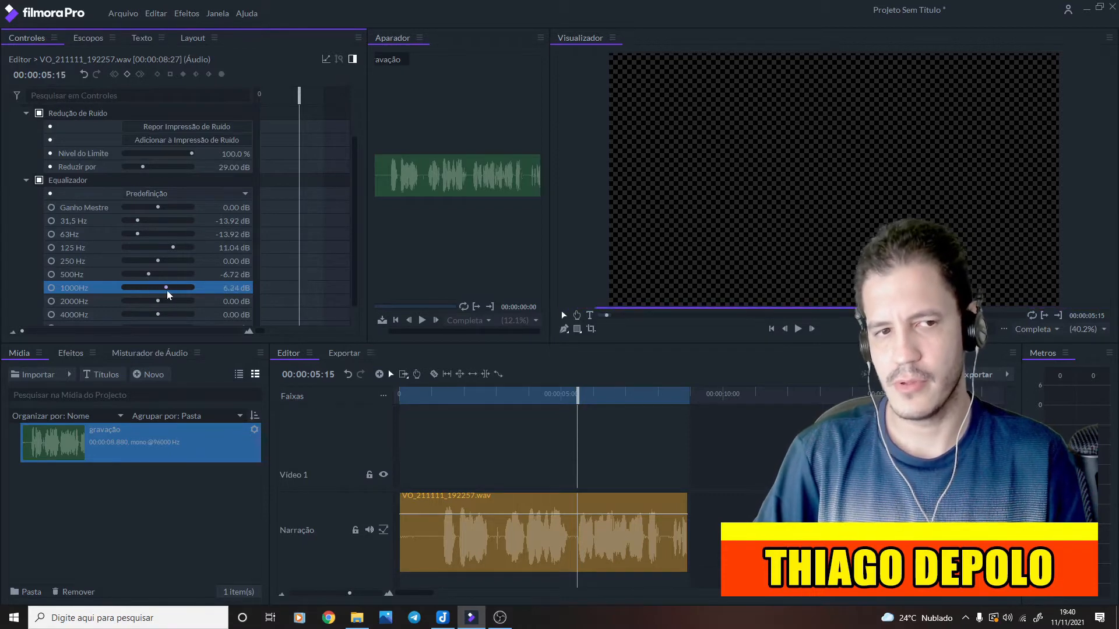
{"action": "left_click", "coordinate": [798, 328]}
{"action": "left_click_drag", "start_coordinate": [167, 288], "coordinate": [149, 288]}
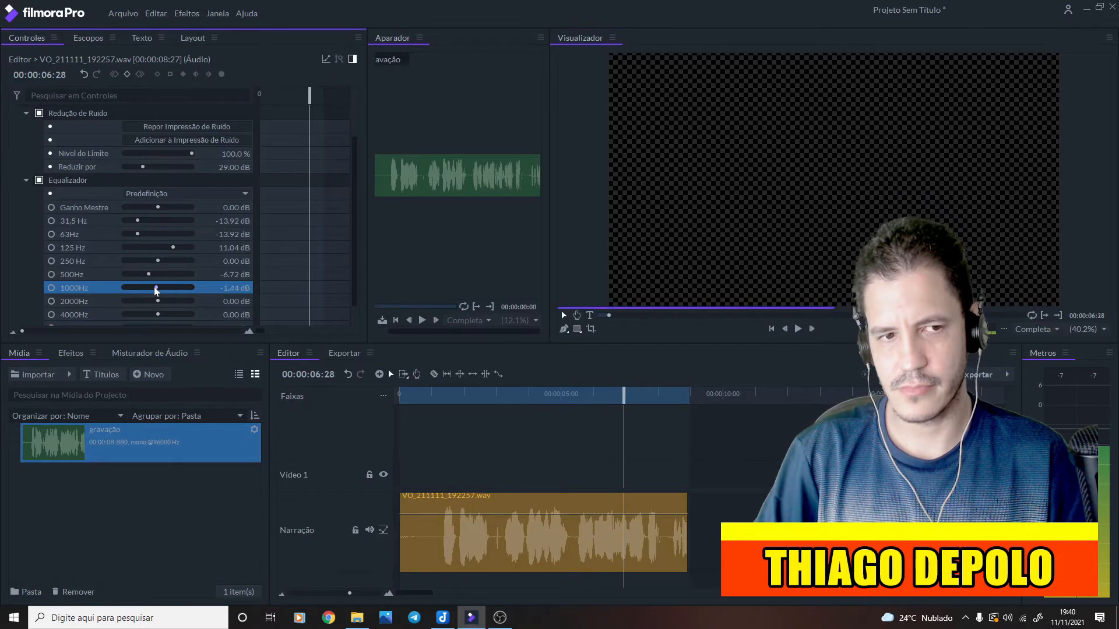
{"action": "left_click", "coordinate": [798, 329]}
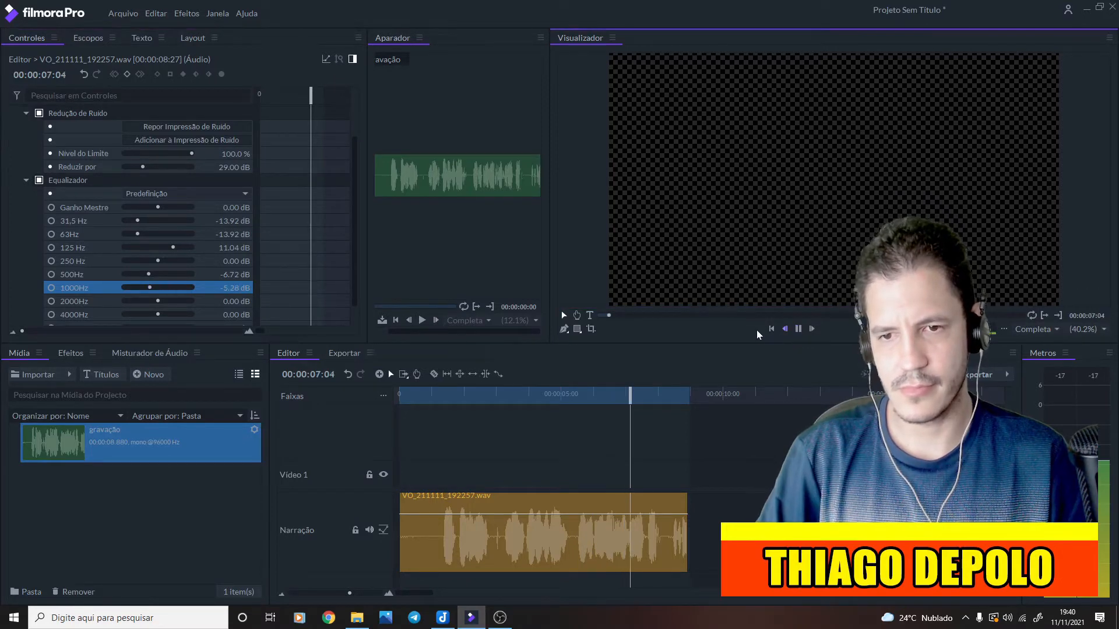
{"action": "left_click_drag", "start_coordinate": [147, 287], "coordinate": [165, 288]}
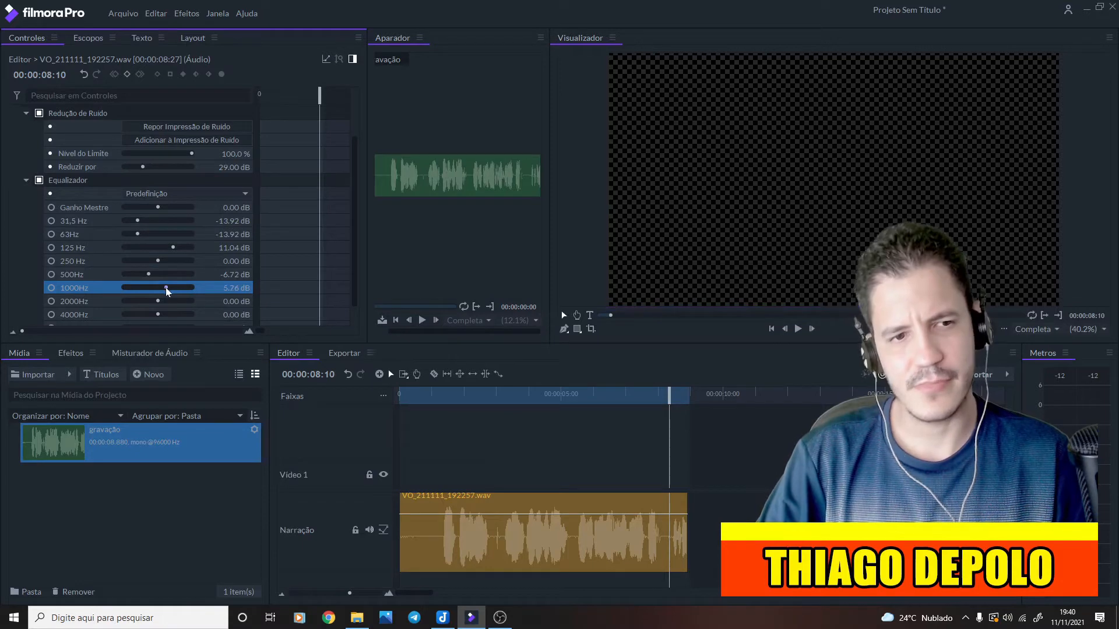
{"action": "left_click_drag", "start_coordinate": [166, 288], "coordinate": [162, 288]}
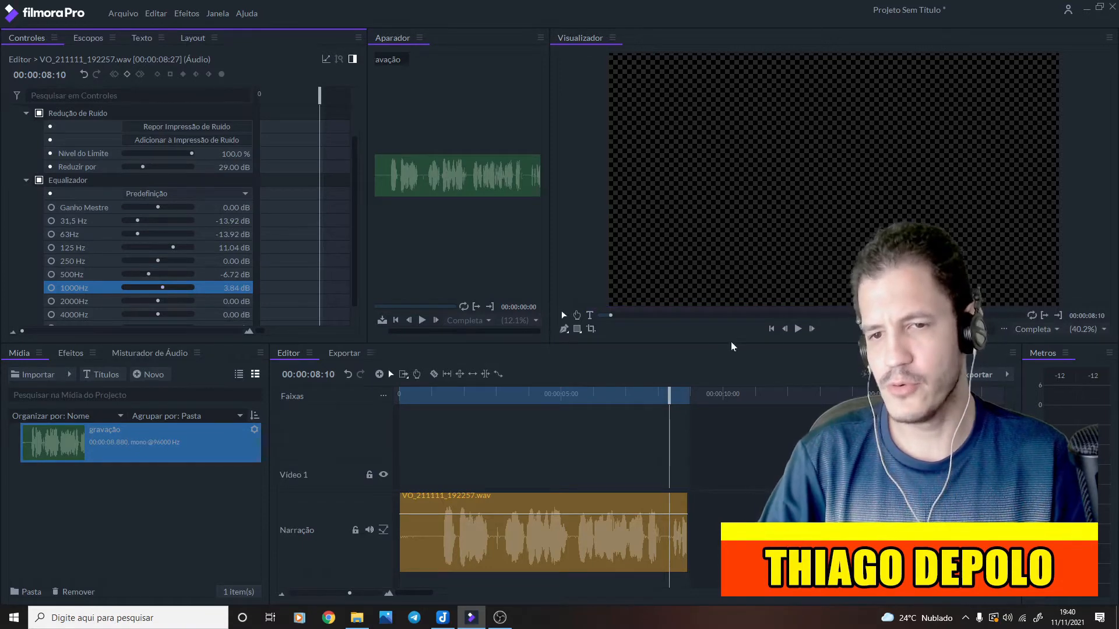
Play the narration clip from 00:00:01:00 to listen to the 500Hz and 1000Hz equalizer settings
{"action": "left_click", "coordinate": [798, 329]}
{"action": "left_click", "coordinate": [432, 401]}
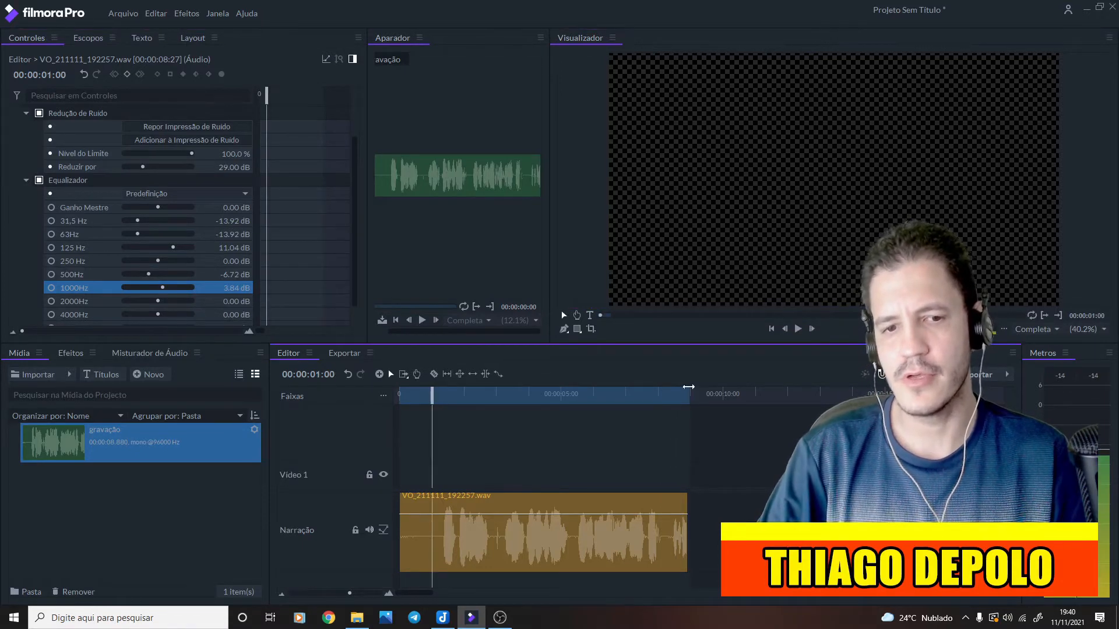
{"action": "left_click", "coordinate": [797, 330]}
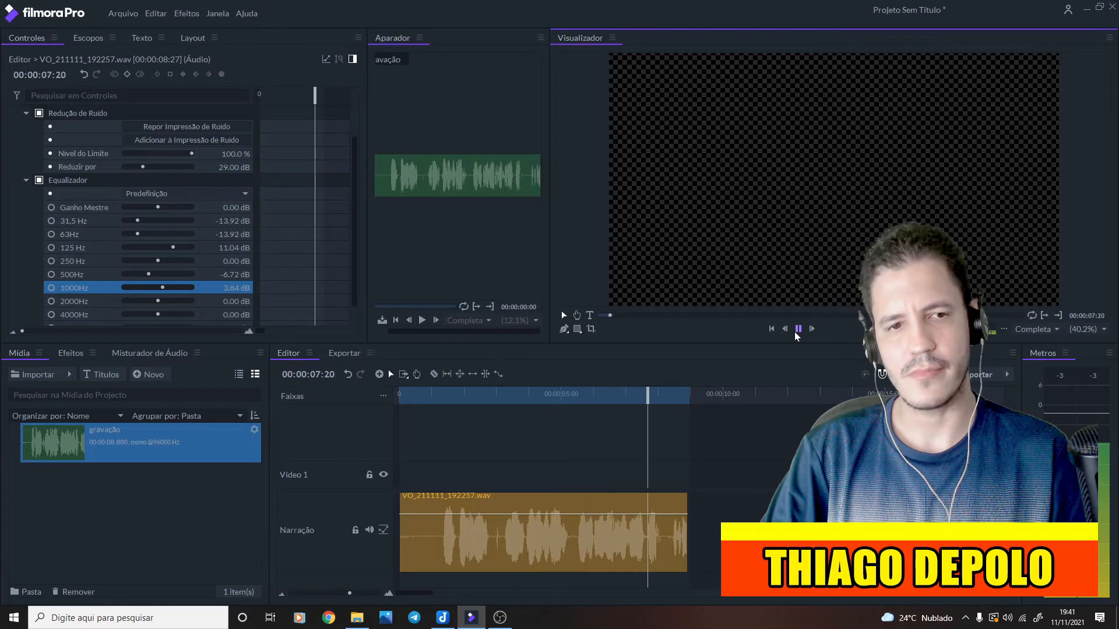
{"action": "left_click", "coordinate": [798, 328]}
Set the equalizer's 2000Hz band to 2.88 dB and play the narration clip from 00:00:01:07 to hear it
{"action": "scroll", "coordinate": [128, 275], "scroll_direction": "down", "scroll_amount": 1}
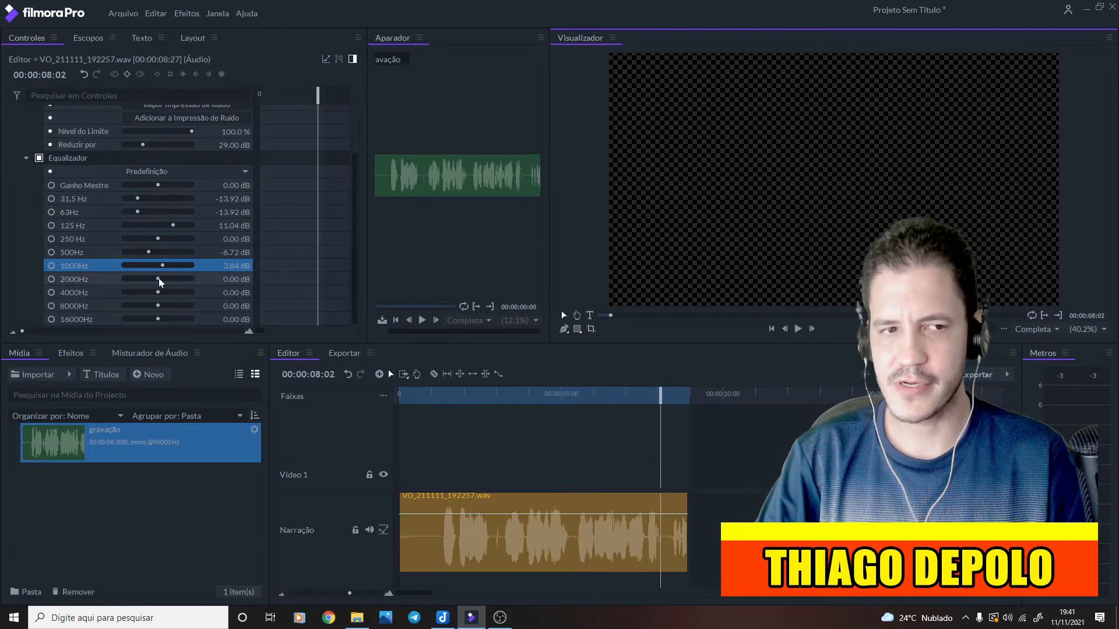
{"action": "left_click_drag", "start_coordinate": [159, 277], "coordinate": [152, 279]}
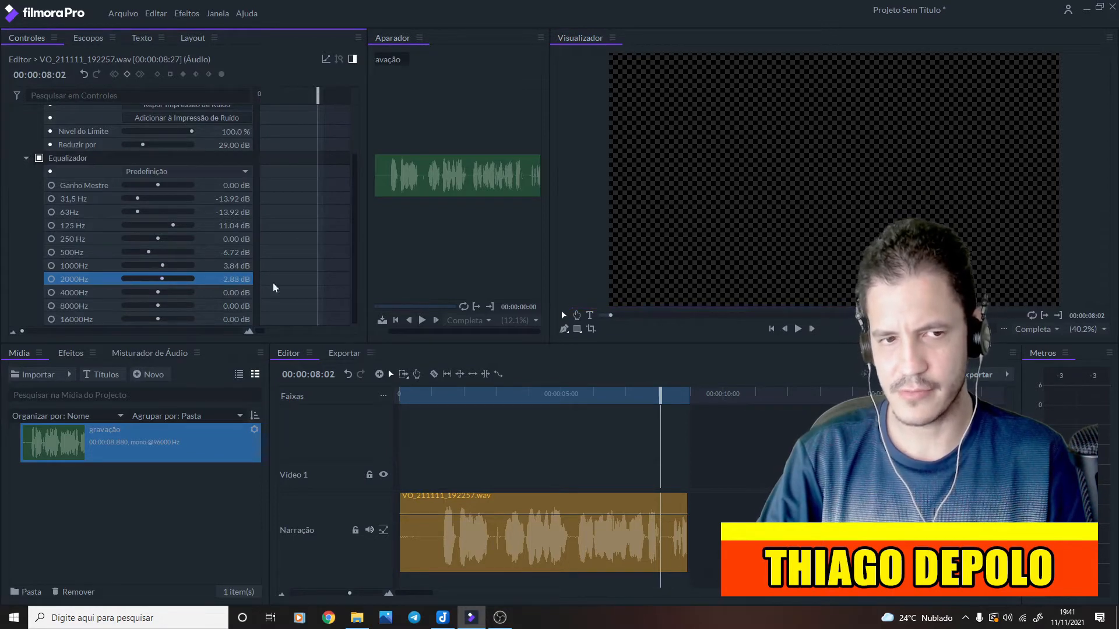
{"action": "left_click", "coordinate": [440, 395]}
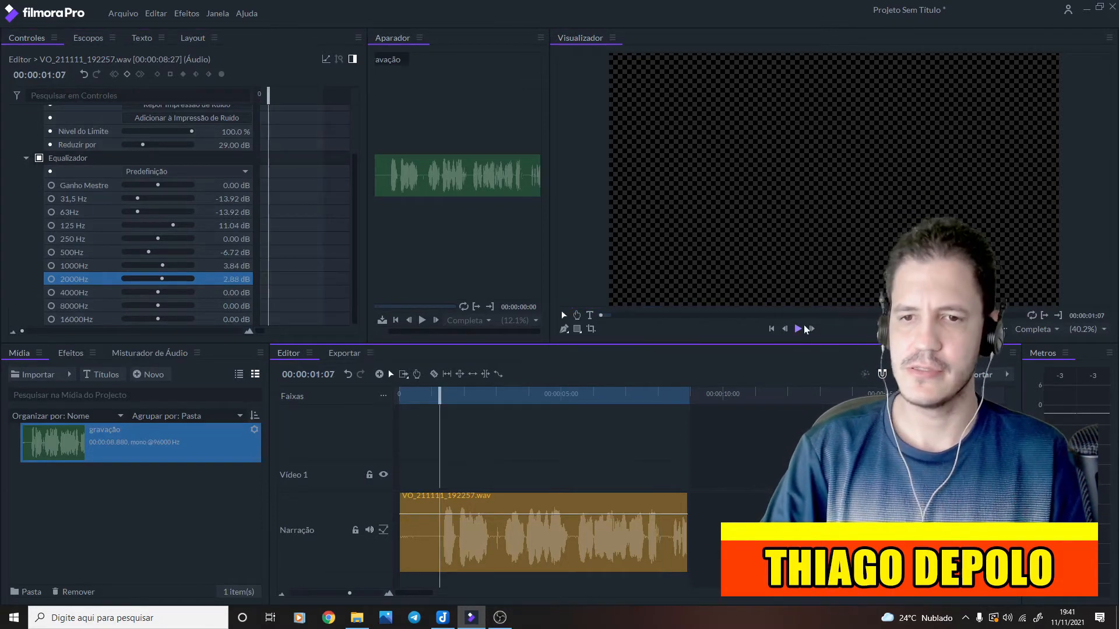
{"action": "left_click", "coordinate": [801, 329]}
{"action": "left_click", "coordinate": [802, 330]}
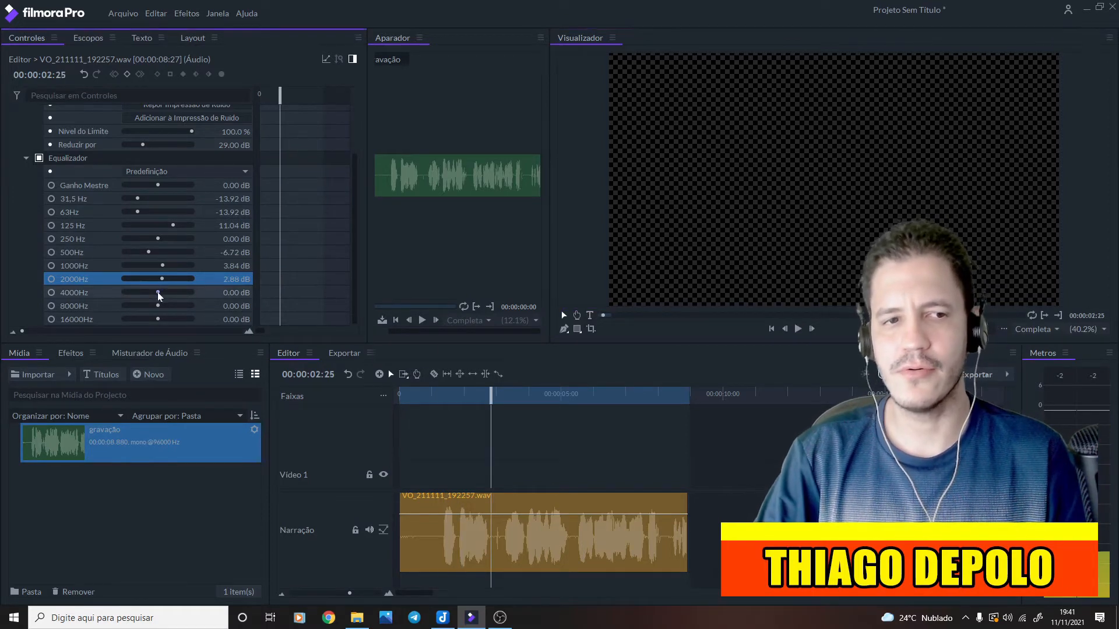
Listen to the equalizer's 4000Hz band at 21.12 dB and set it to -0.96 dB
{"action": "left_click_drag", "start_coordinate": [157, 292], "coordinate": [190, 295]}
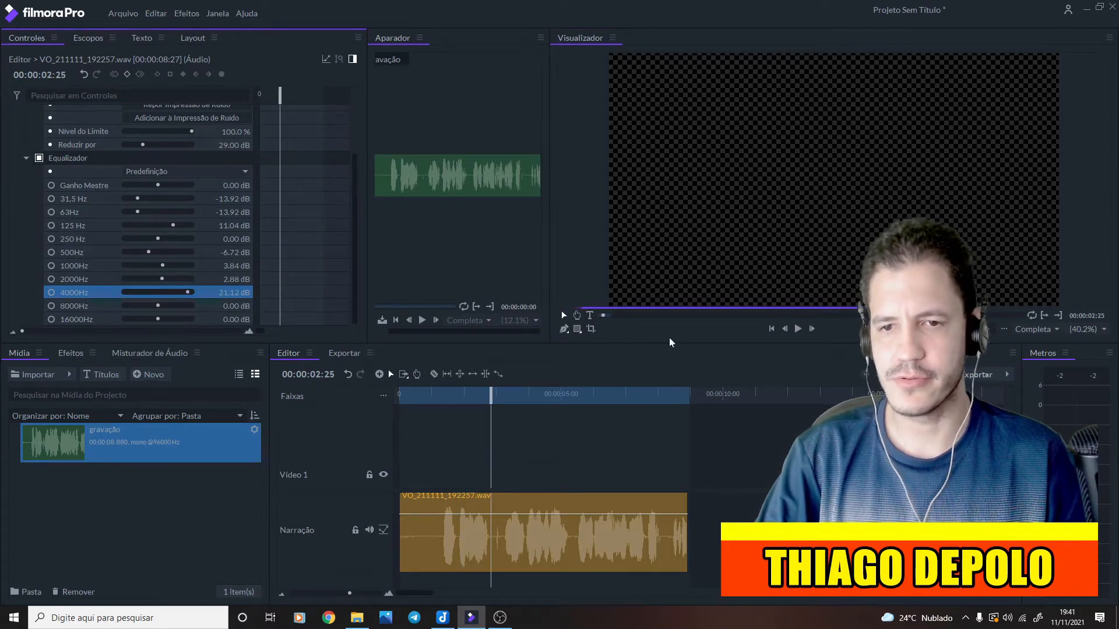
{"action": "left_click", "coordinate": [797, 330]}
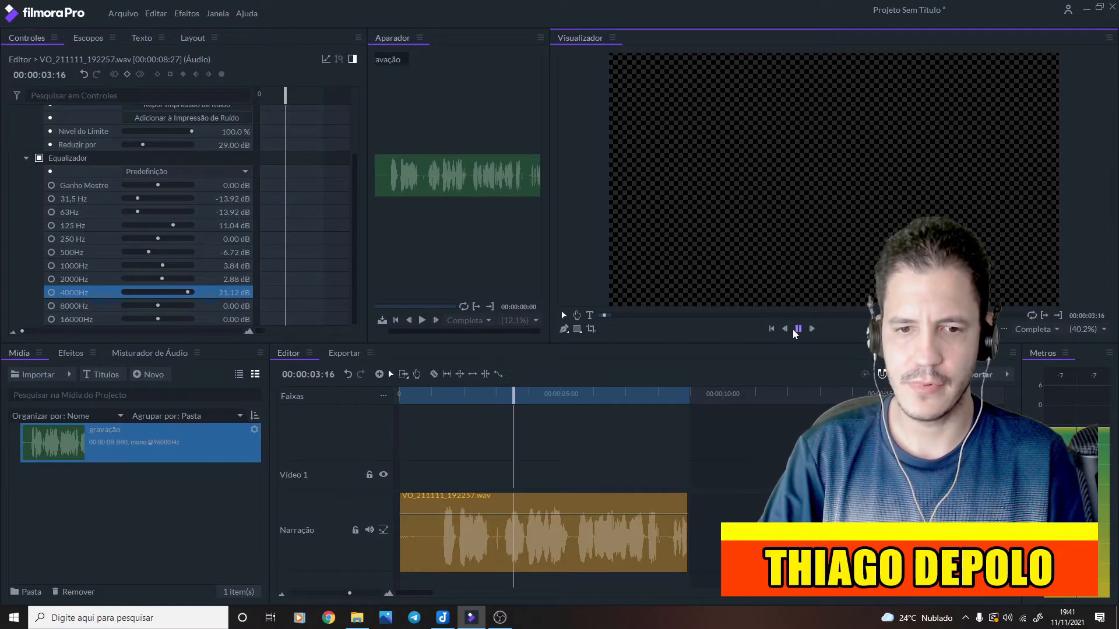
{"action": "left_click_drag", "start_coordinate": [187, 293], "coordinate": [156, 292]}
Test the equalizer's 8000Hz band at 24 dB, settle it at 2.40 dB and set the 16000Hz band to 7.20 dB, listening to the clip
{"action": "left_click_drag", "start_coordinate": [158, 305], "coordinate": [268, 308]}
{"action": "left_click", "coordinate": [798, 328]}
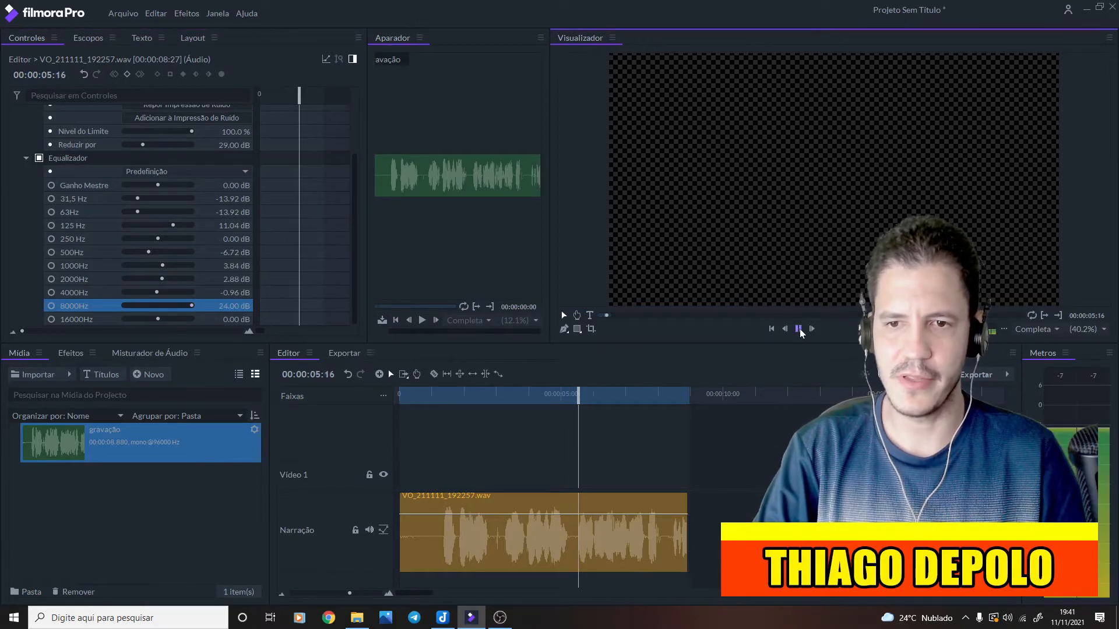
{"action": "left_click", "coordinate": [428, 421]}
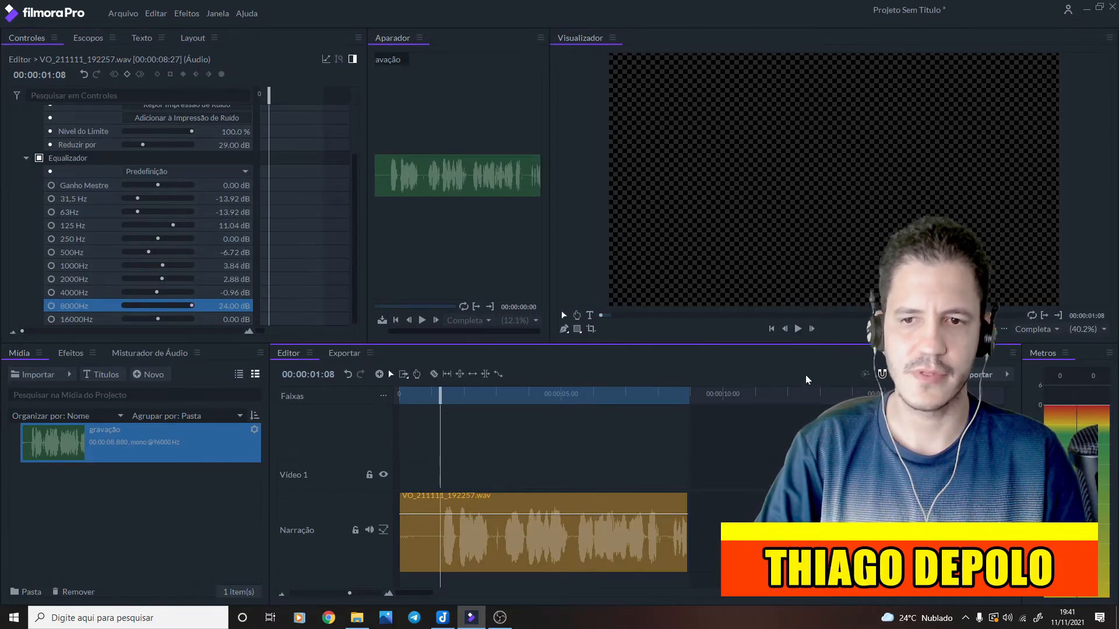
{"action": "left_click", "coordinate": [797, 332]}
{"action": "left_click_drag", "start_coordinate": [192, 312], "coordinate": [167, 320]}
{"action": "left_click", "coordinate": [159, 319]}
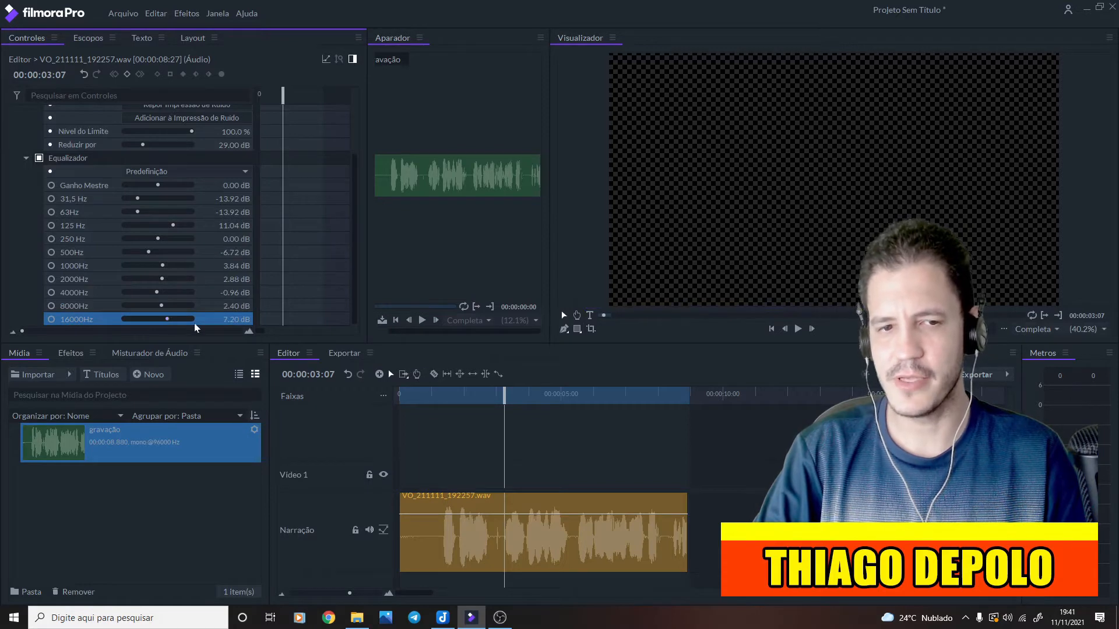
{"action": "left_click", "coordinate": [798, 329]}
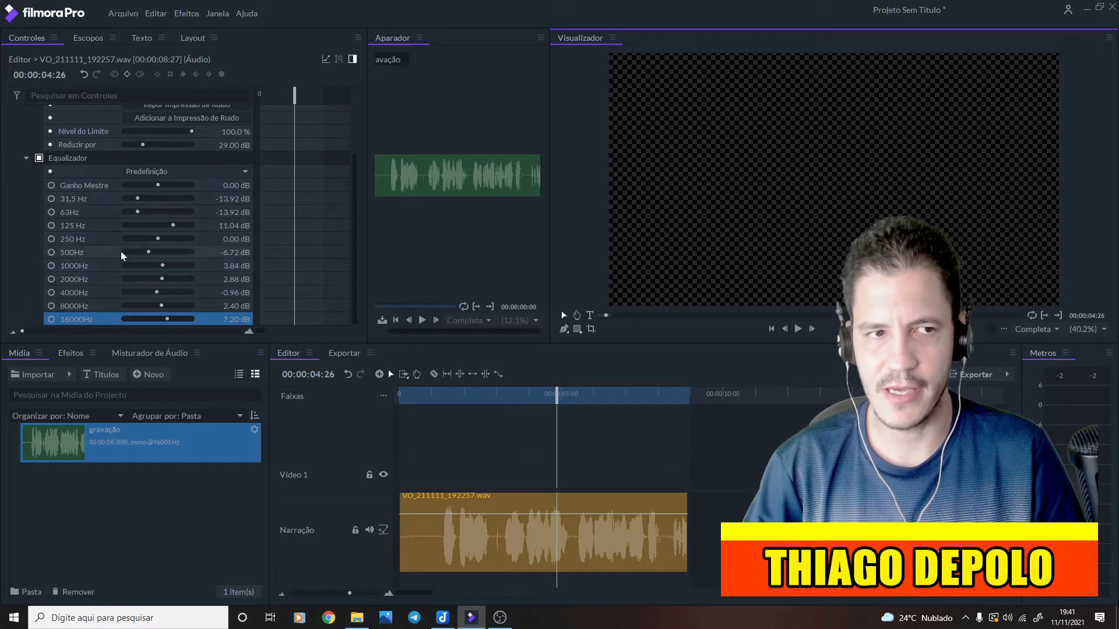
Collapse the Equalizador settings and add the Compressor effect to the narration clip
{"action": "left_click", "coordinate": [26, 158]}
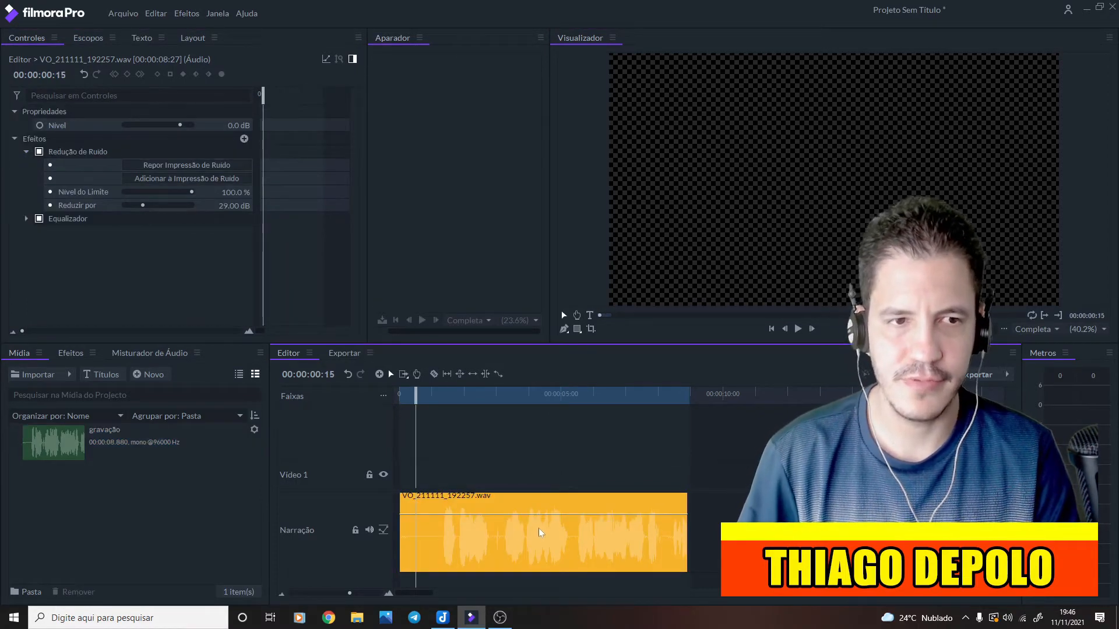
{"action": "left_click", "coordinate": [23, 39]}
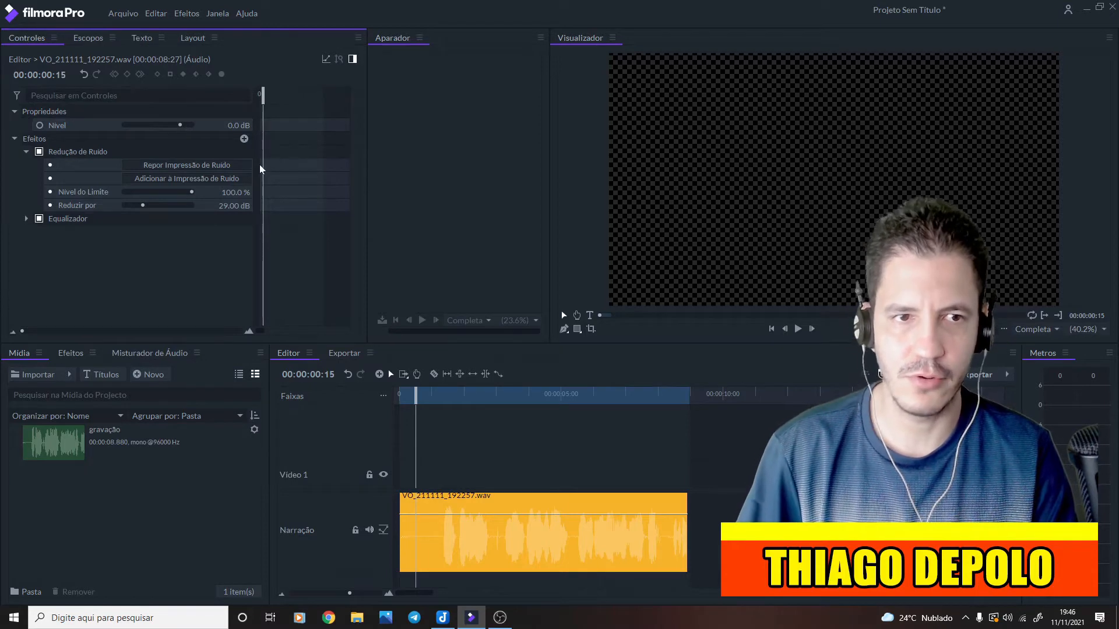
{"action": "left_click", "coordinate": [244, 139]}
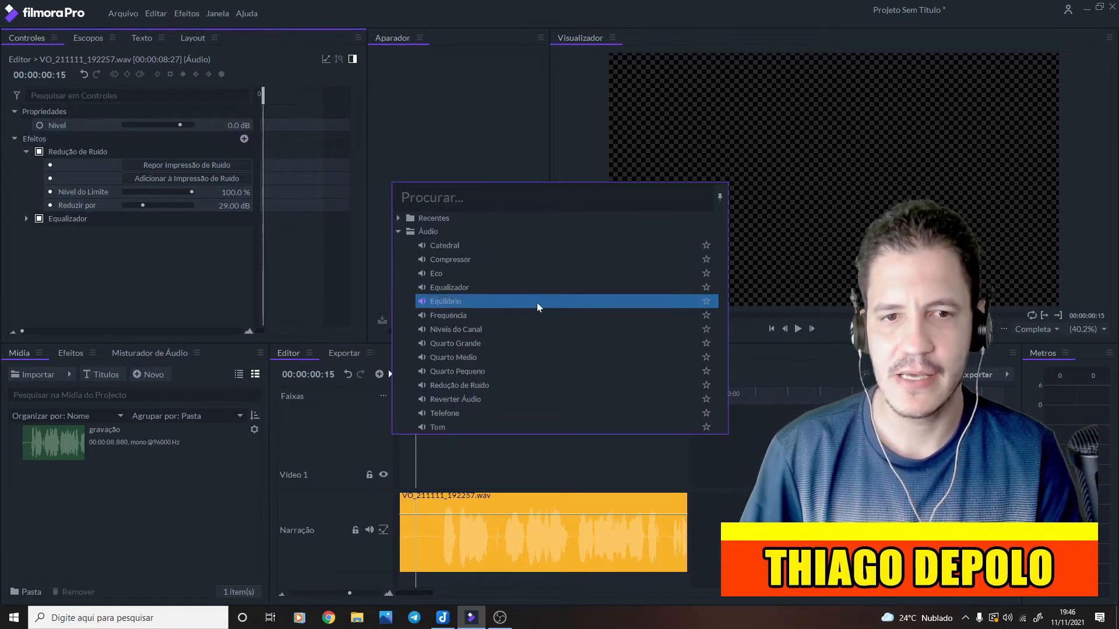
{"action": "left_click", "coordinate": [463, 259]}
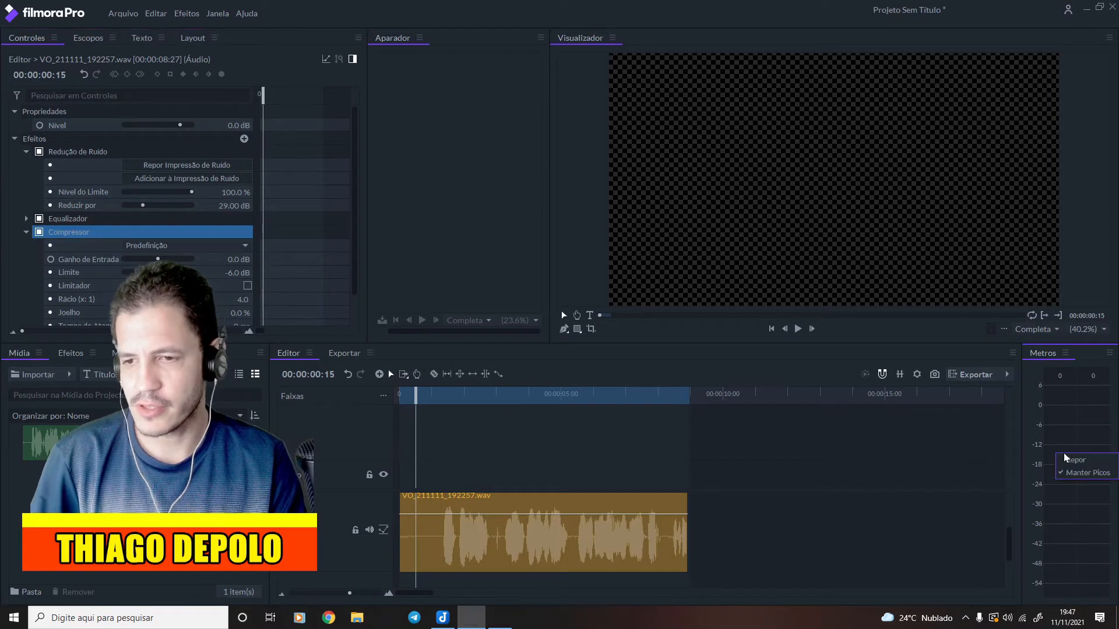
Turn off Manter Picos for the audio level meters and play part of the narration clip to watch its levels
{"action": "right_click", "coordinate": [1064, 453]}
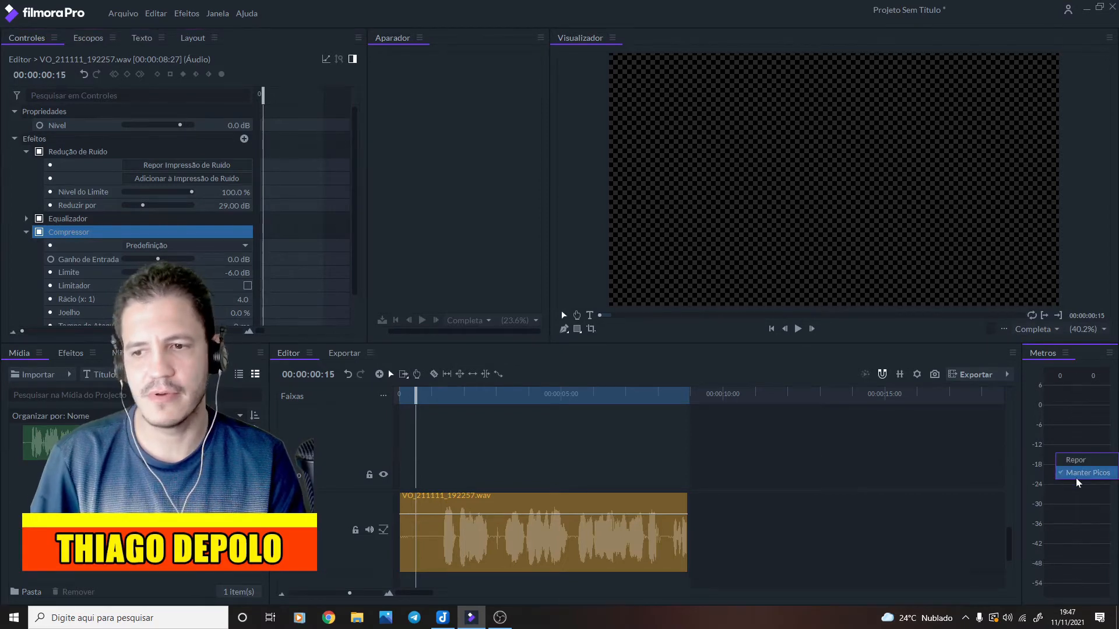
{"action": "left_click", "coordinate": [1076, 475]}
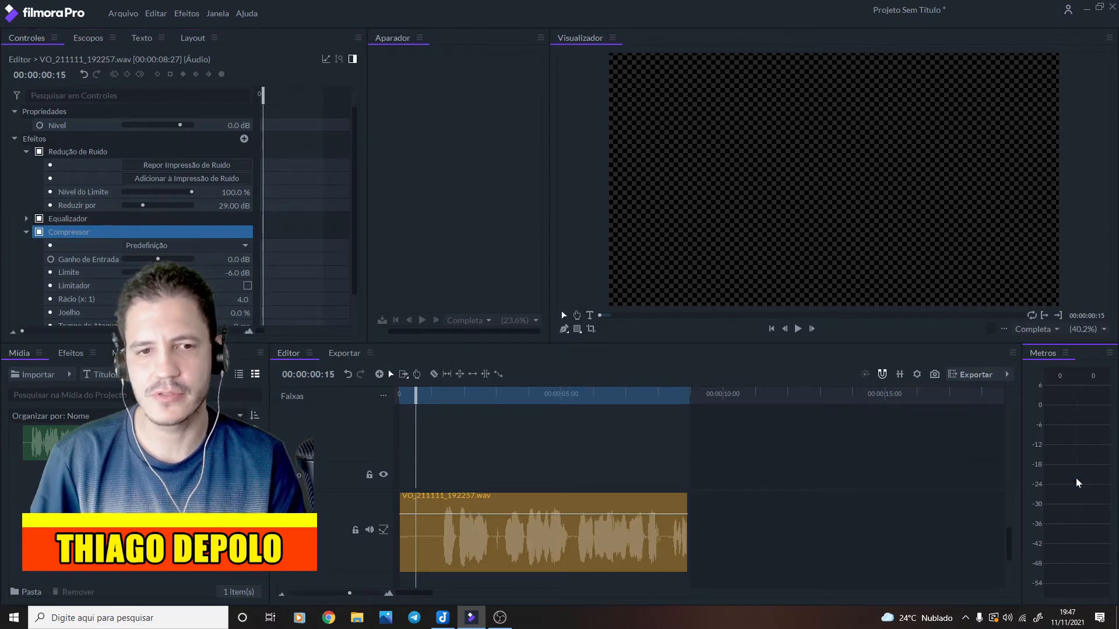
{"action": "left_click", "coordinate": [798, 328]}
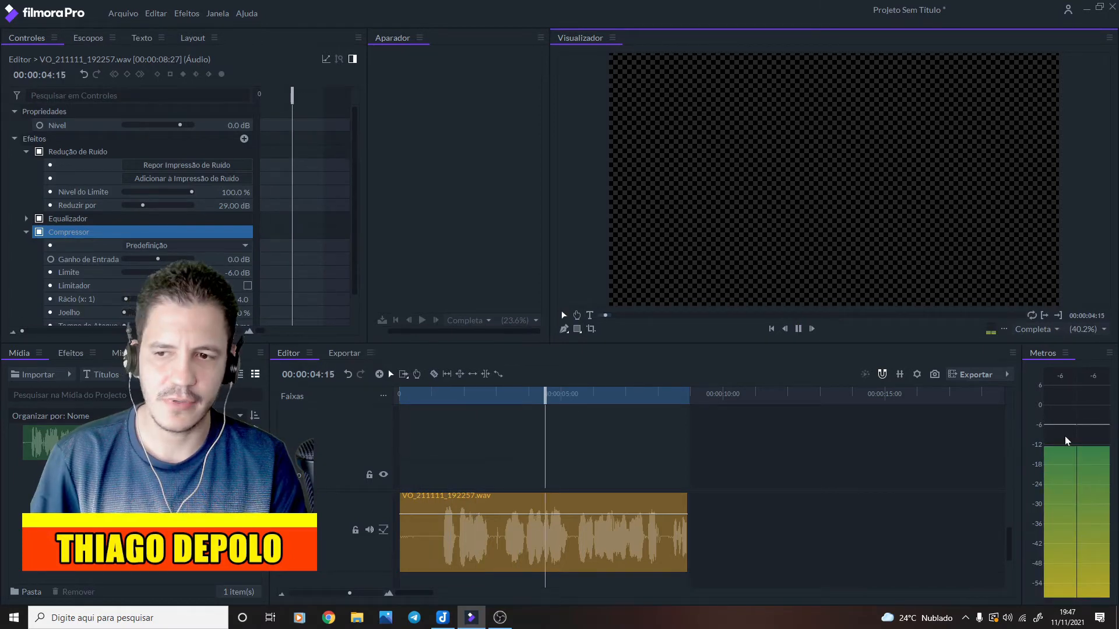
{"action": "left_click", "coordinate": [799, 329]}
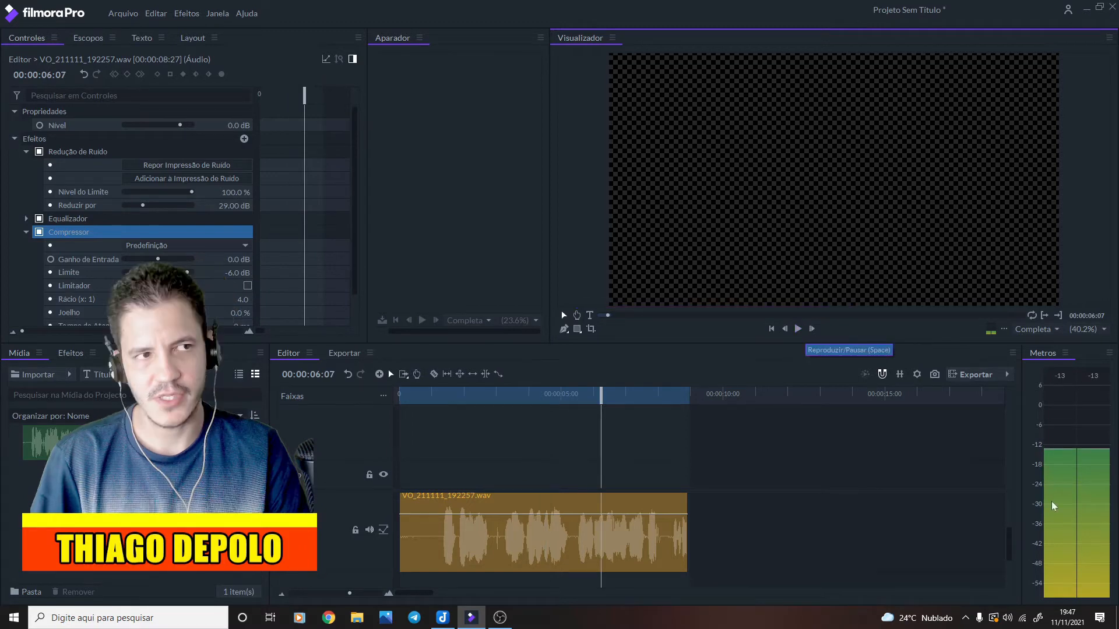
Play the narration clip from 00:00:01:12 with the Compressor settings in view to examine its peak levels on the meters
{"action": "right_click", "coordinate": [1082, 497]}
{"action": "left_click", "coordinate": [778, 431]}
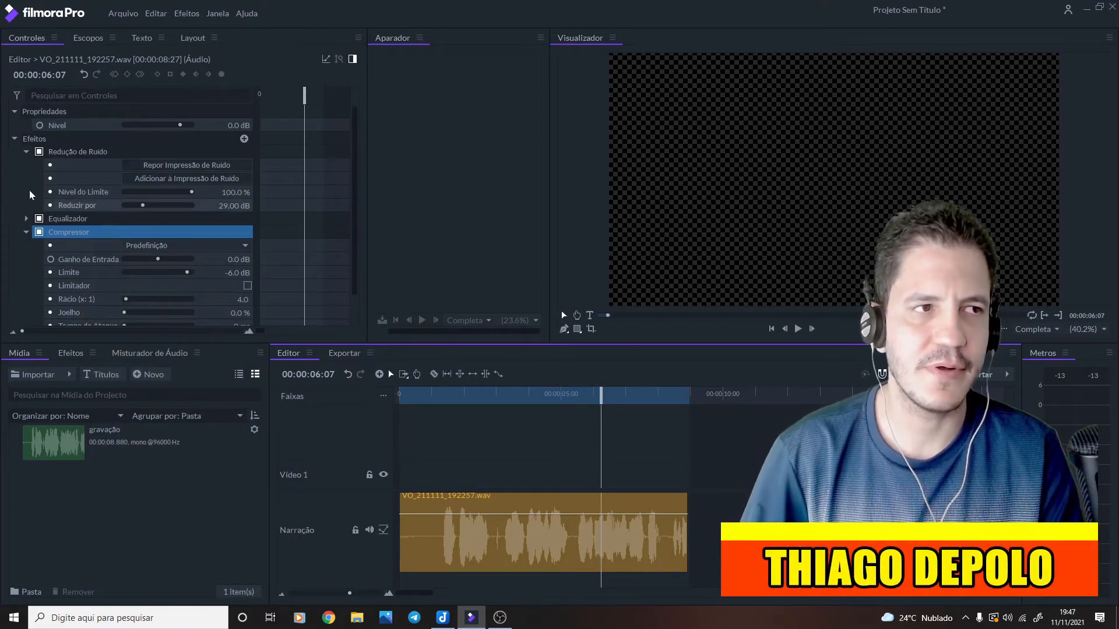
{"action": "scroll", "coordinate": [46, 169], "scroll_direction": "down", "scroll_amount": 2}
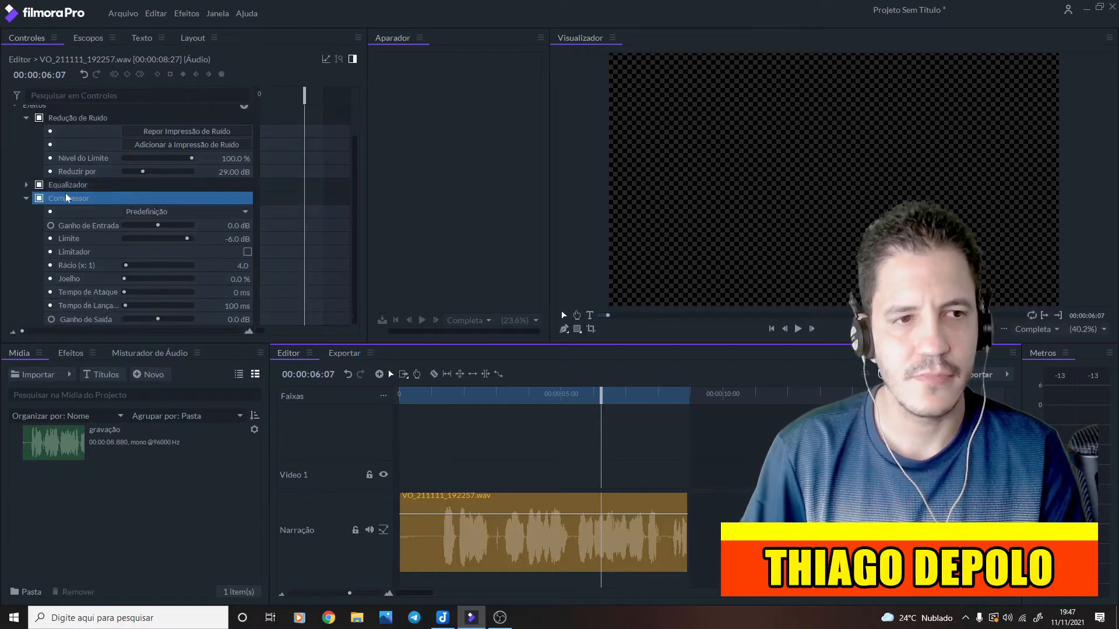
{"action": "left_click_drag", "start_coordinate": [601, 394], "coordinate": [439, 409]}
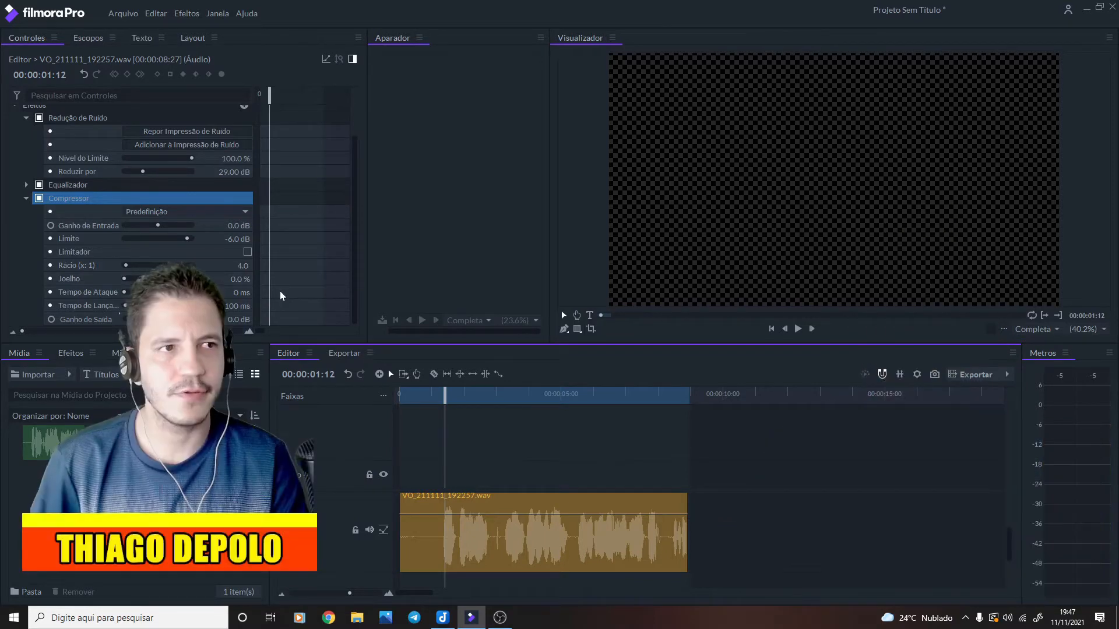
{"action": "left_click", "coordinate": [798, 329]}
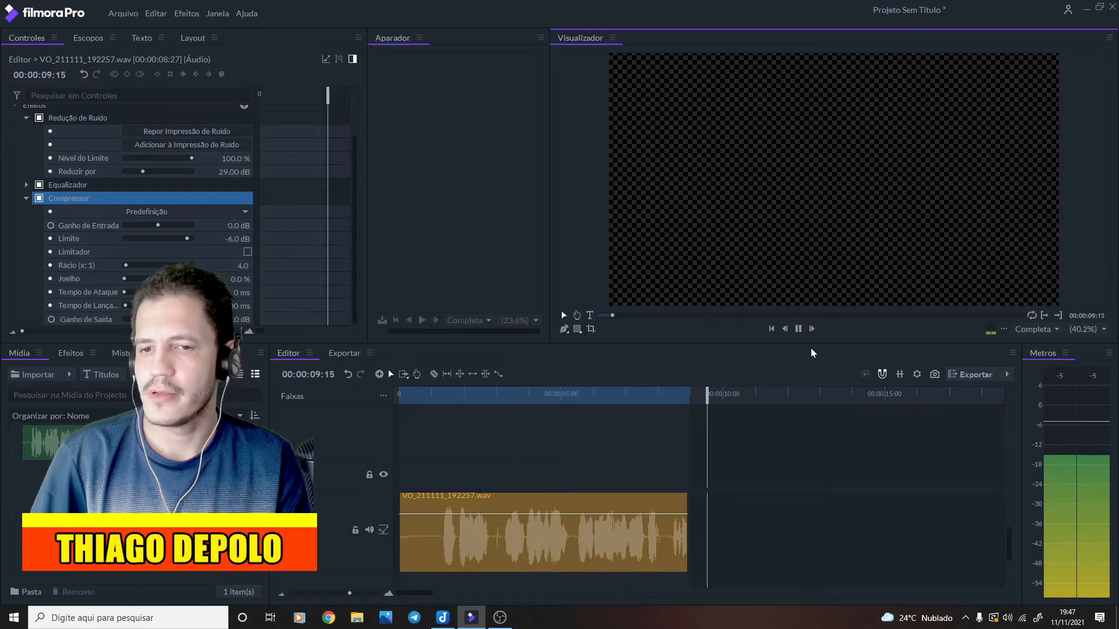
Stop the playback and move the playhead back to the start of speech at 00:00:01:10, checking the audio meters
{"action": "key", "text": "space"}
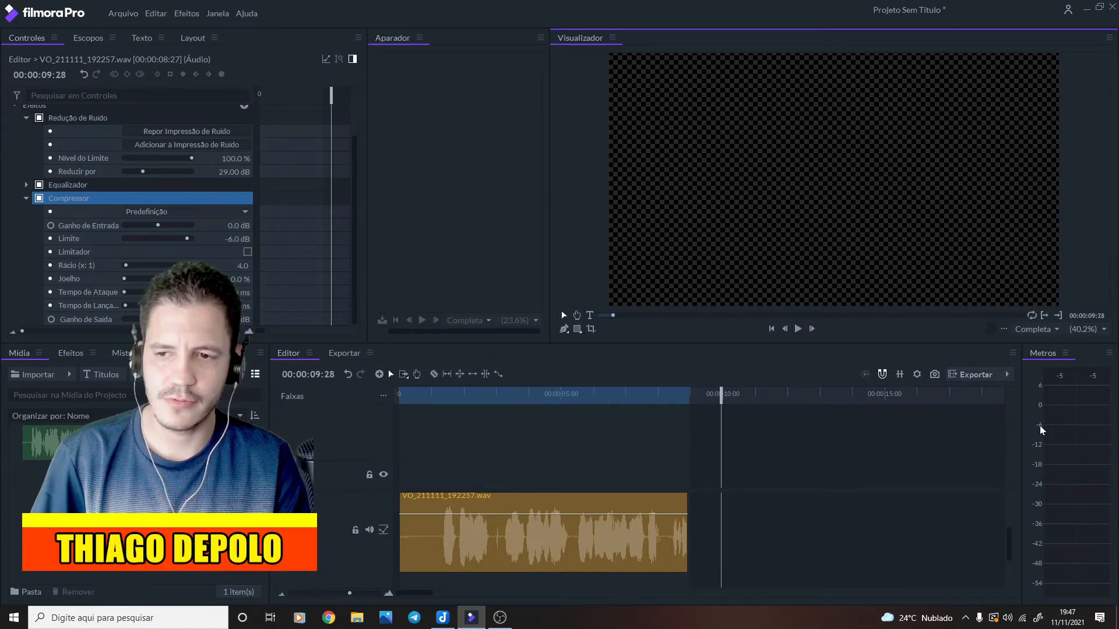
{"action": "left_click_drag", "start_coordinate": [721, 394], "coordinate": [465, 407]}
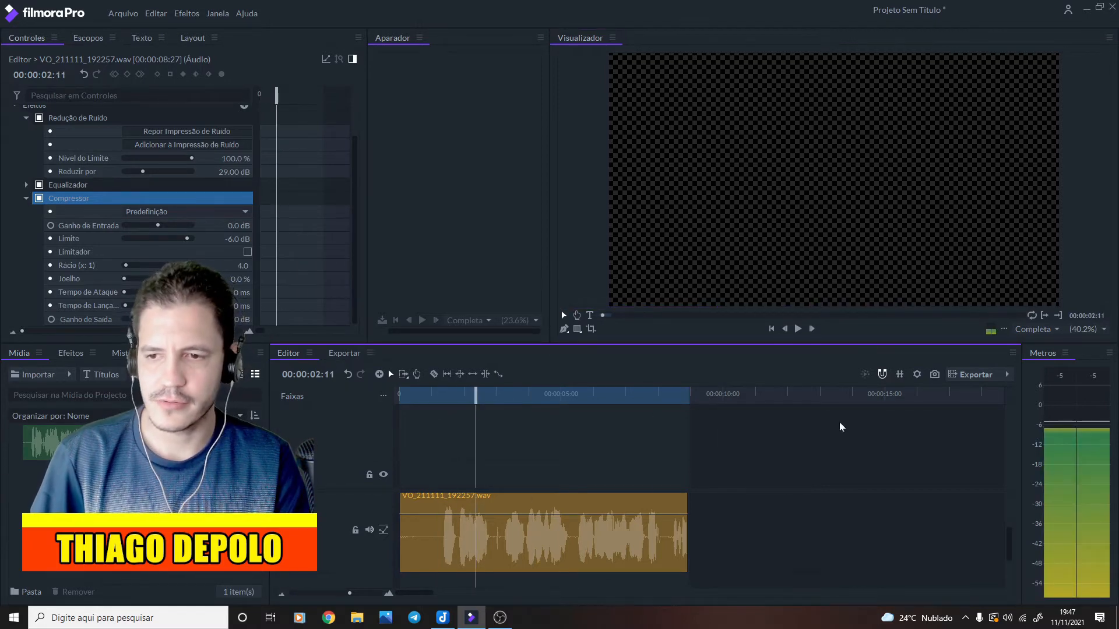
{"action": "left_click", "coordinate": [1045, 437]}
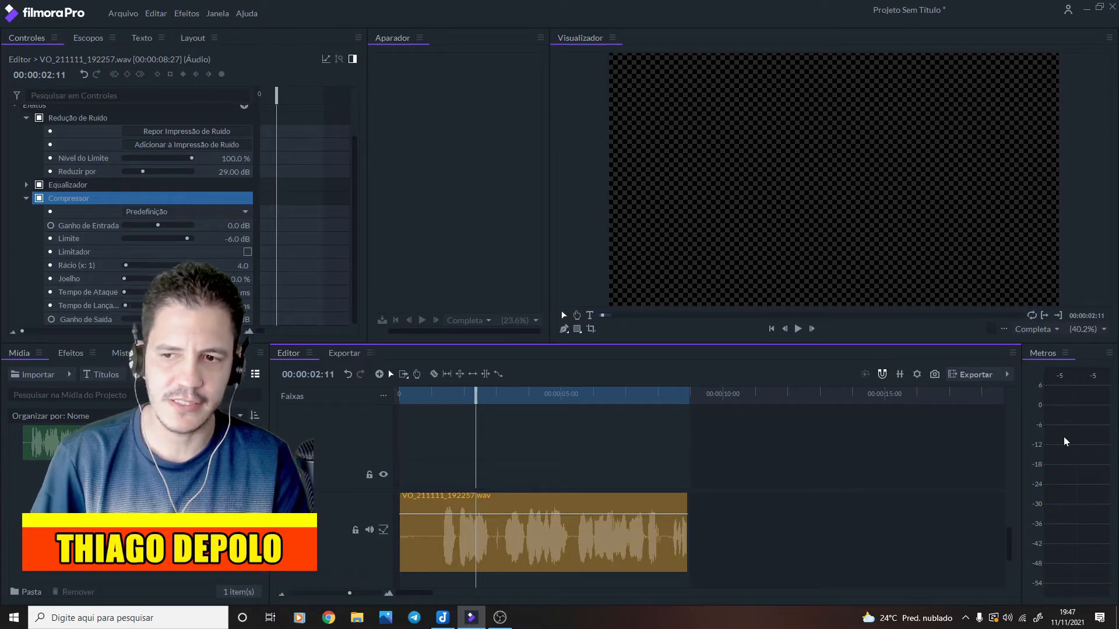
{"action": "left_click_drag", "start_coordinate": [475, 395], "coordinate": [443, 403]}
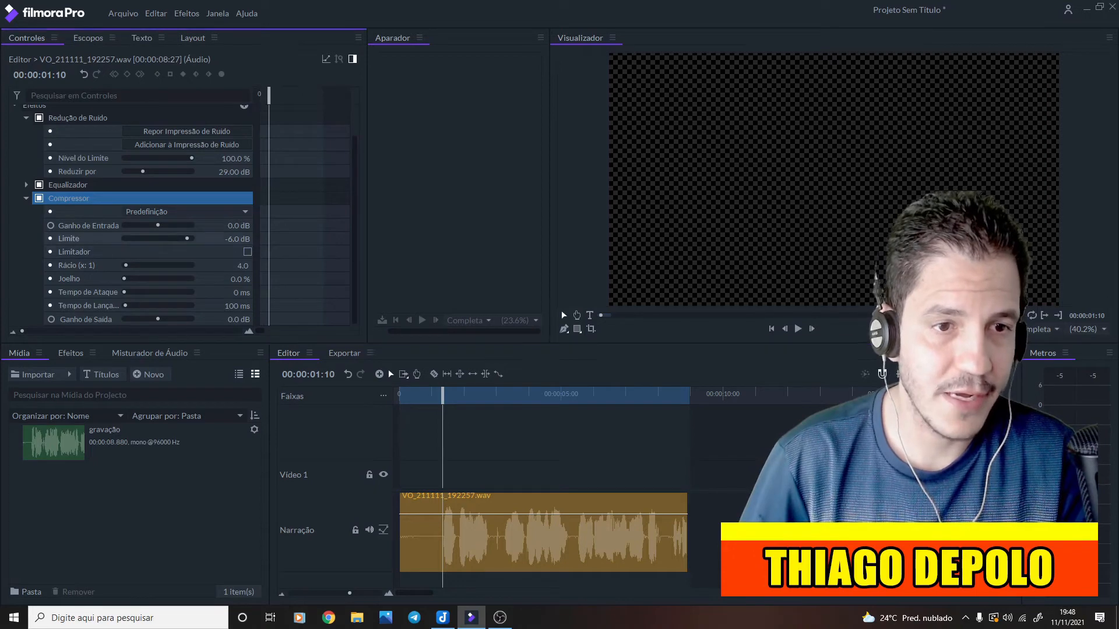
Set the Compressor's Limite to -12.0 dB, its attack time to 30 ms and its release time to 2,100 ms
{"action": "left_click_drag", "start_coordinate": [186, 239], "coordinate": [182, 239]}
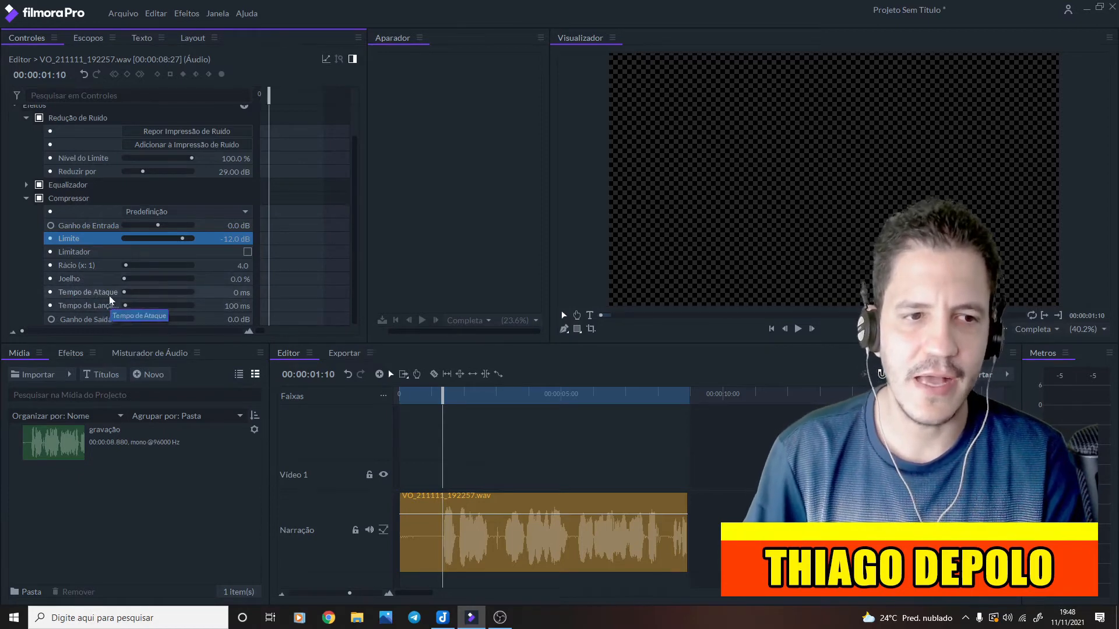
{"action": "left_click_drag", "start_coordinate": [124, 292], "coordinate": [124, 293]}
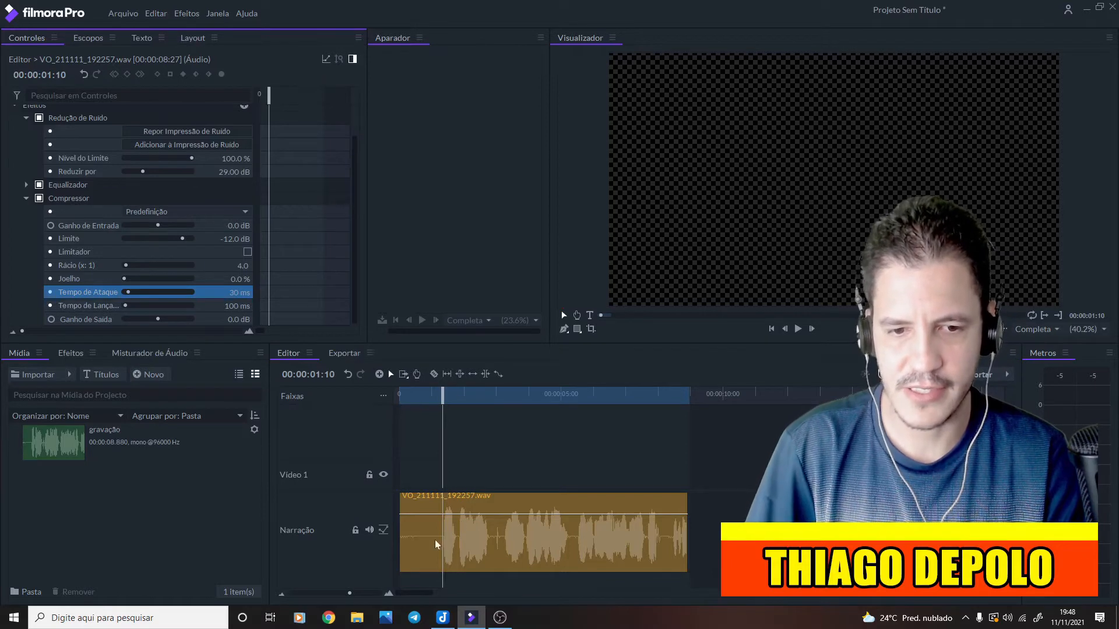
{"action": "left_click", "coordinate": [75, 309]}
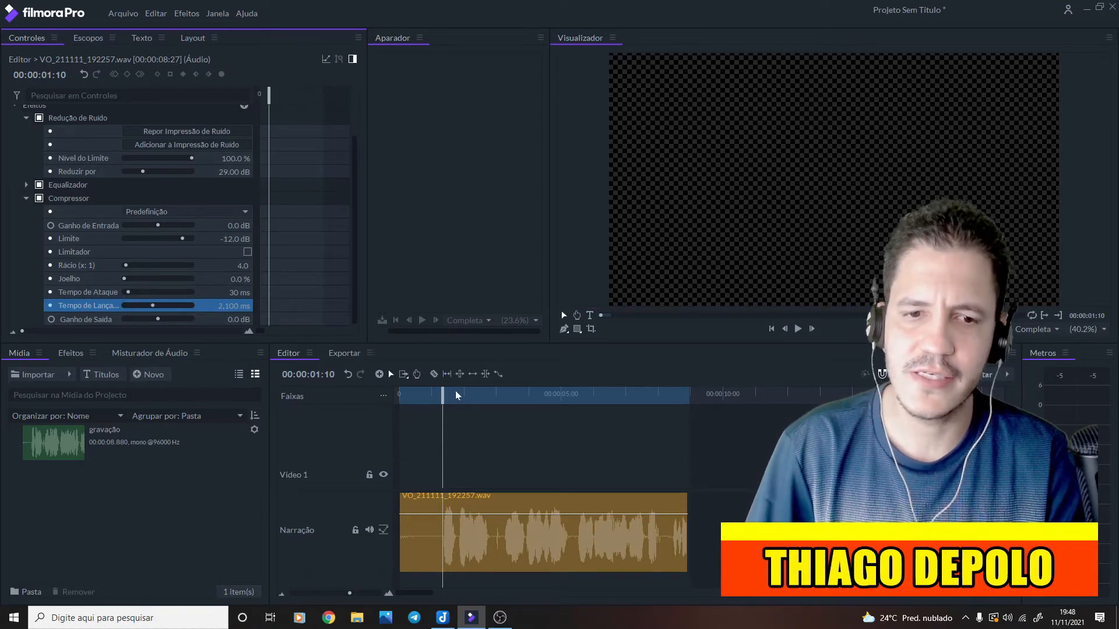
Examine the pause after the first spoken words at 00:00:02:09 and raise the Compressor's release time to 3,400 ms
{"action": "left_click_drag", "start_coordinate": [455, 390], "coordinate": [475, 394]}
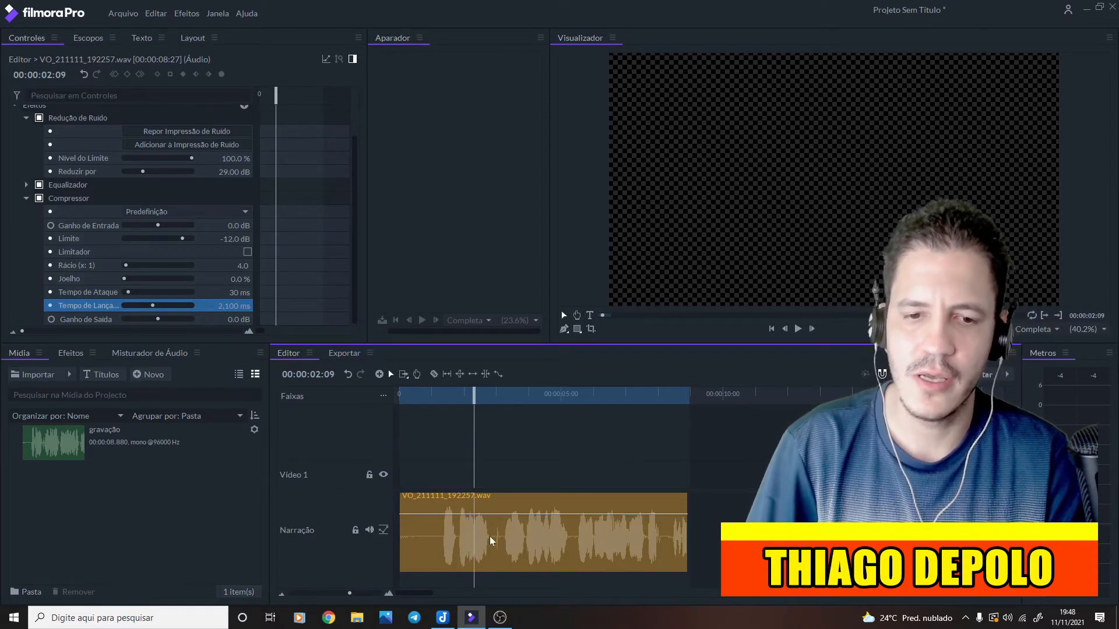
{"action": "left_click", "coordinate": [245, 318]}
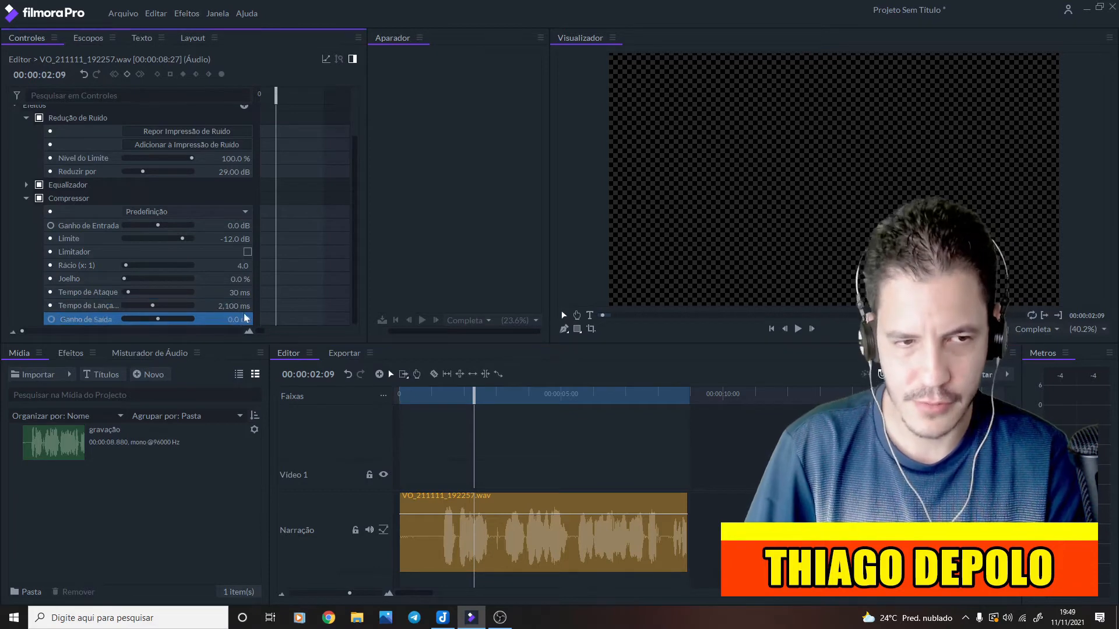
{"action": "mouse_move", "coordinate": [153, 305]}
{"action": "left_mouse_down"}
{"action": "mouse_move", "coordinate": [156, 319]}
{"action": "mouse_move", "coordinate": [170, 306]}
{"action": "left_mouse_up"}
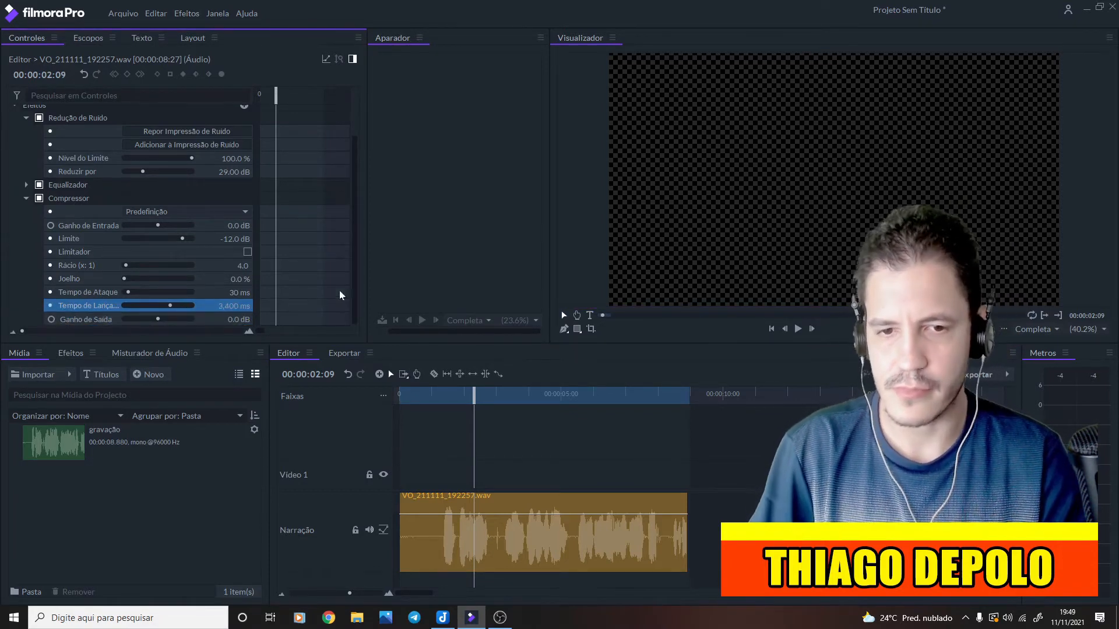
Play the narration clip from 00:00:01:09 to examine its peak levels, and return the playhead to 00:00:02:20
{"action": "left_click_drag", "start_coordinate": [474, 395], "coordinate": [439, 399]}
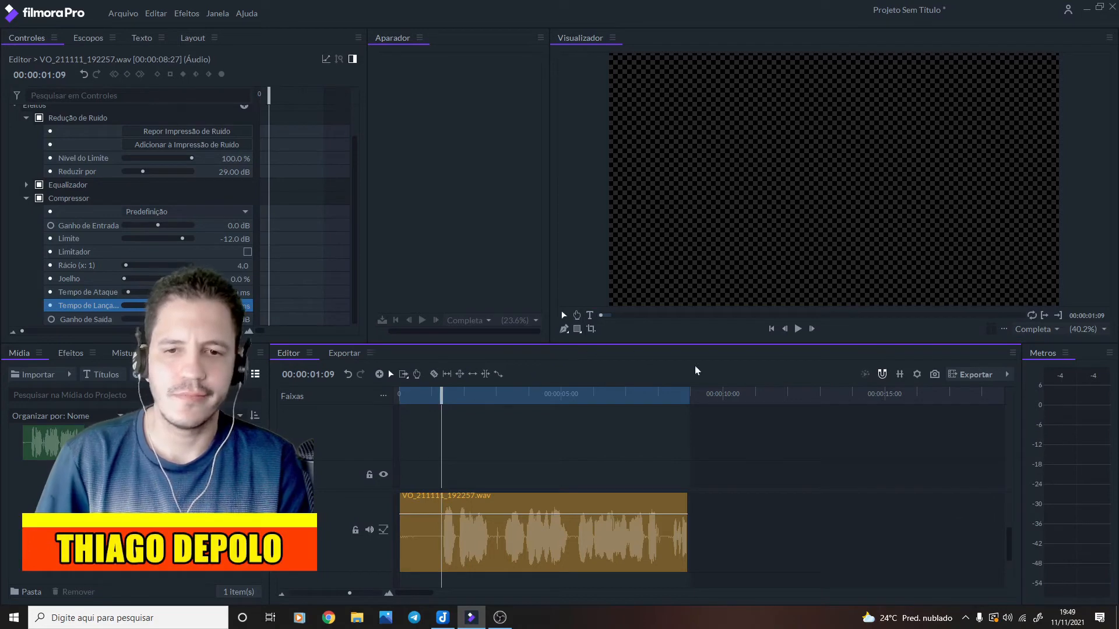
{"action": "left_click", "coordinate": [797, 328]}
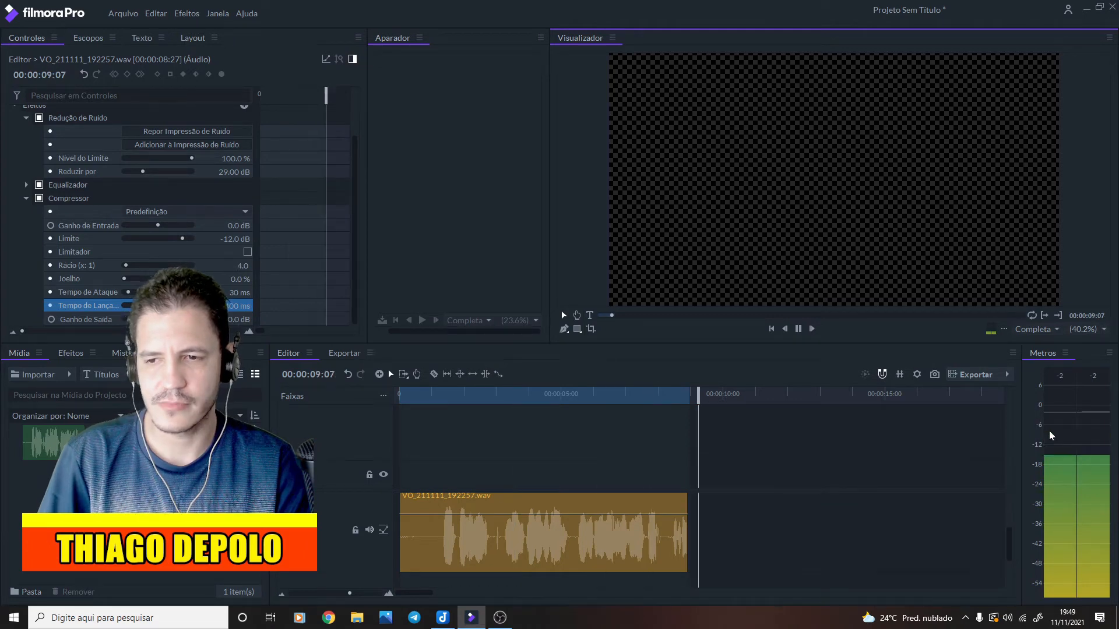
{"action": "left_click", "coordinate": [798, 328]}
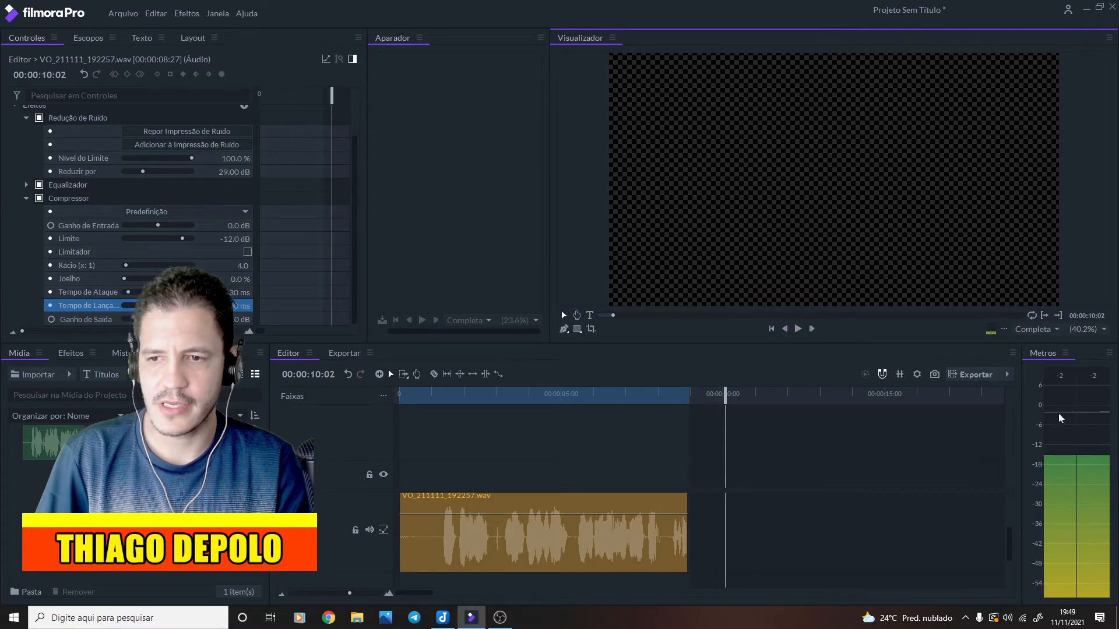
{"action": "left_click_drag", "start_coordinate": [728, 402], "coordinate": [486, 418]}
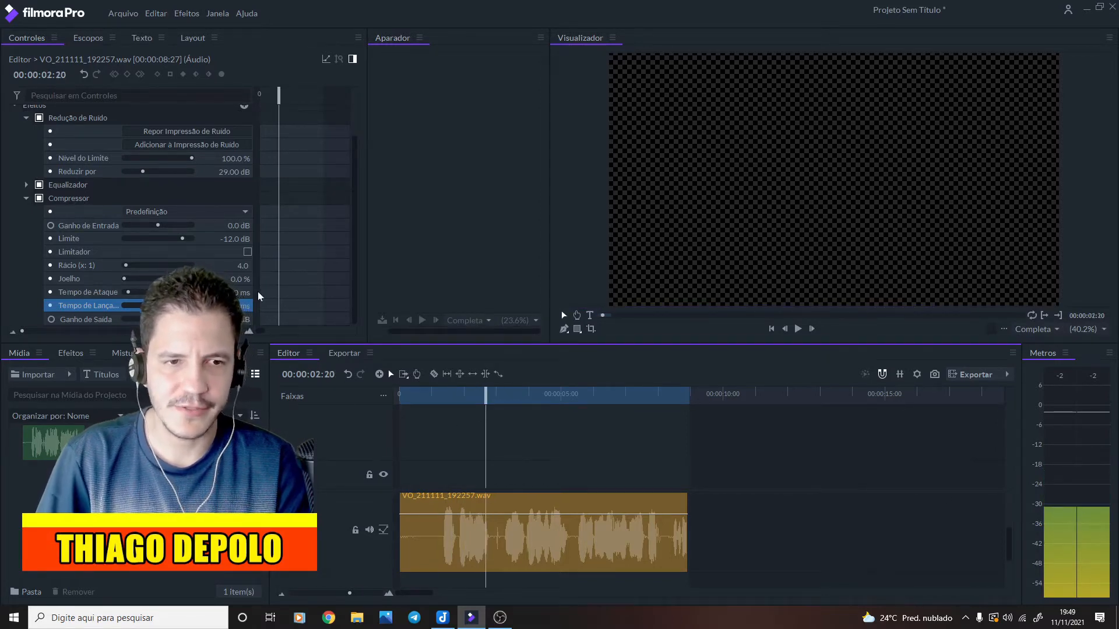
Try the Compressor's Limite at -20.7 dB and play the narration from 00:00:01:10 to check the levels
{"action": "left_click", "coordinate": [206, 239]}
{"action": "left_click", "coordinate": [138, 240]}
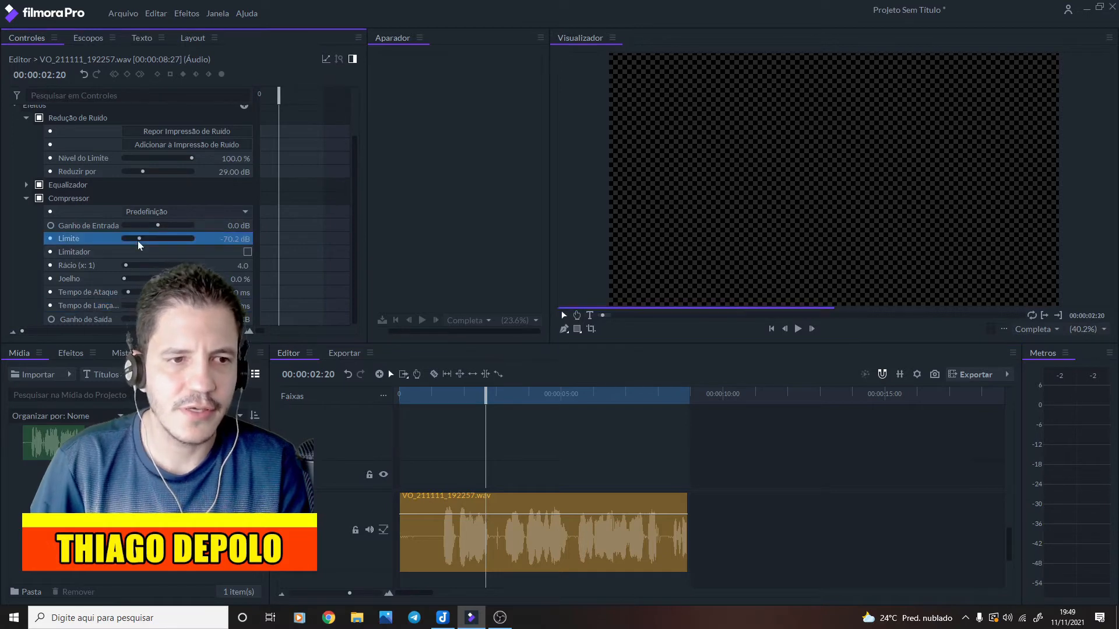
{"action": "left_click", "coordinate": [182, 239]}
{"action": "left_click_drag", "start_coordinate": [182, 240], "coordinate": [176, 240]}
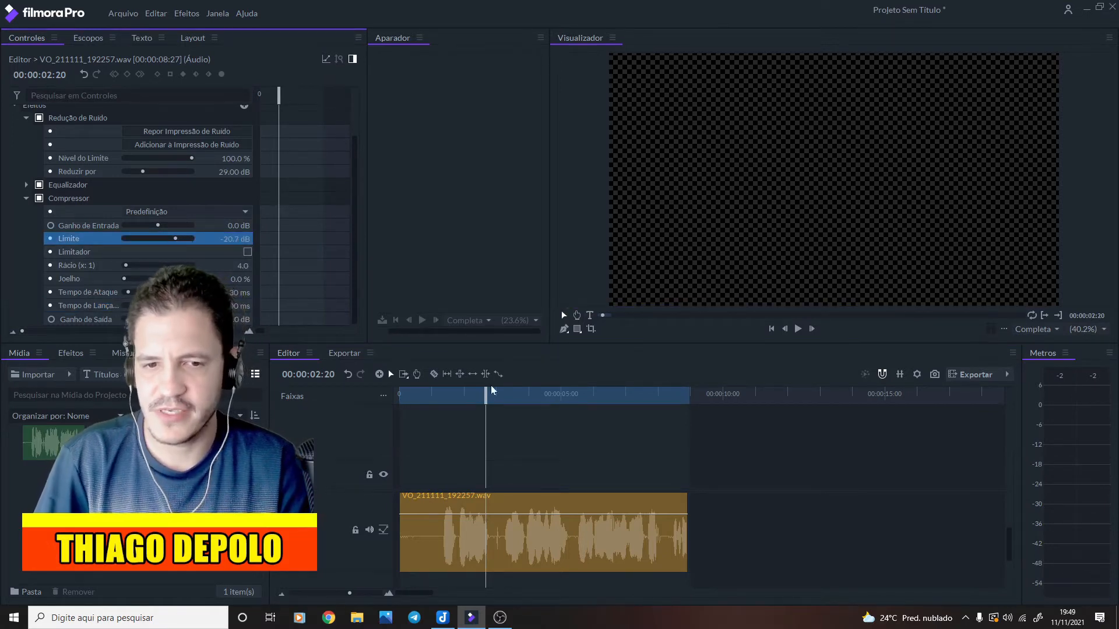
{"action": "left_click_drag", "start_coordinate": [486, 394], "coordinate": [442, 401]}
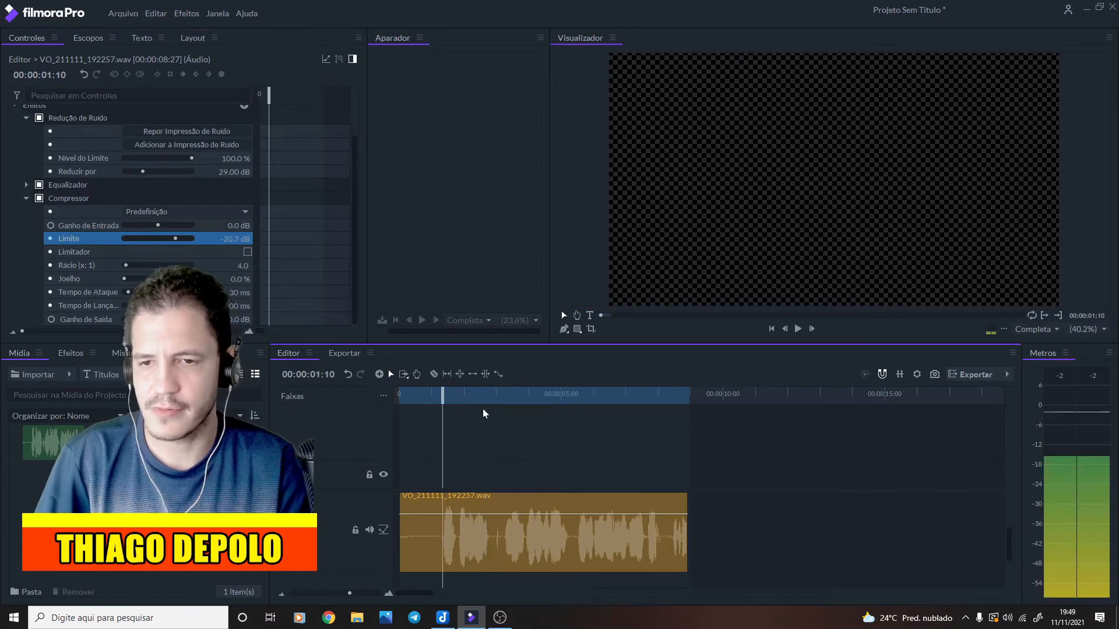
{"action": "left_click", "coordinate": [798, 329]}
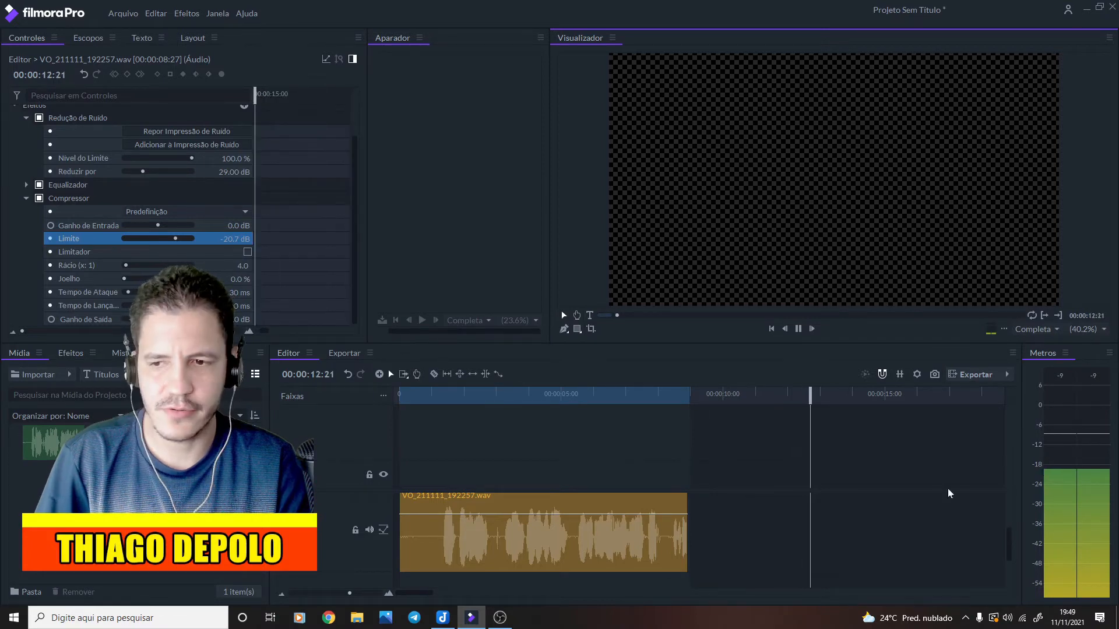
{"action": "left_click", "coordinate": [797, 328]}
Set the Compressor's Limite to -24.7 dB and play the narration from near its start to check the peaks
{"action": "left_click_drag", "start_coordinate": [234, 240], "coordinate": [232, 239]}
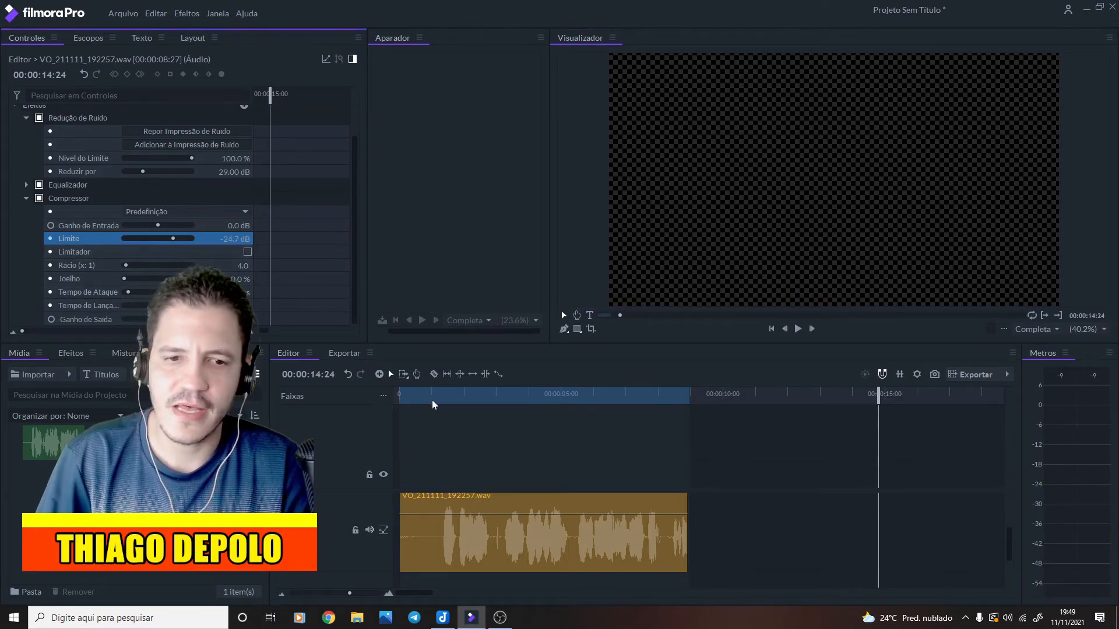
{"action": "left_click", "coordinate": [433, 396]}
{"action": "left_click", "coordinate": [799, 332]}
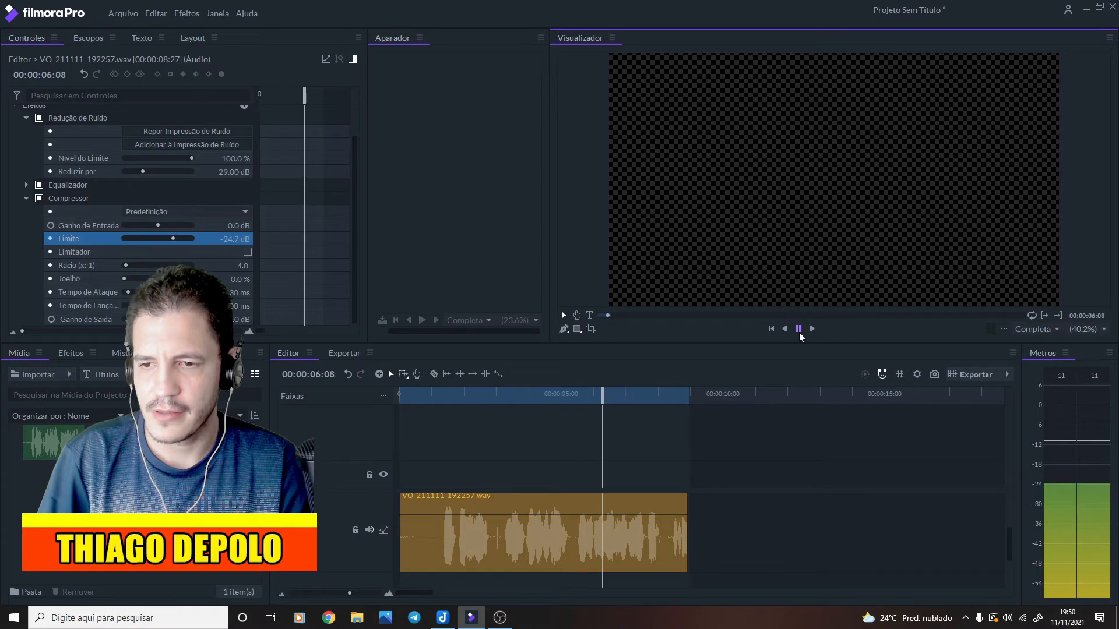
{"action": "left_click", "coordinate": [799, 332]}
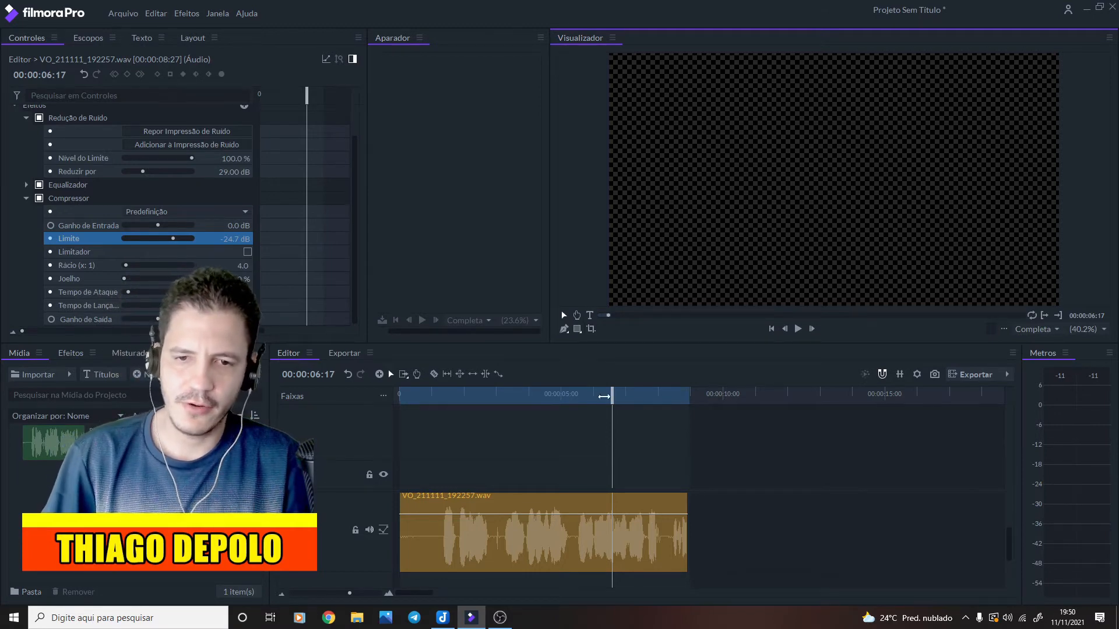
Try the Compressor's Ganho de Saída at 6.4 dB and play the narration from 00:00:01:11 to check the levels
{"action": "left_click_drag", "start_coordinate": [604, 396], "coordinate": [444, 399]}
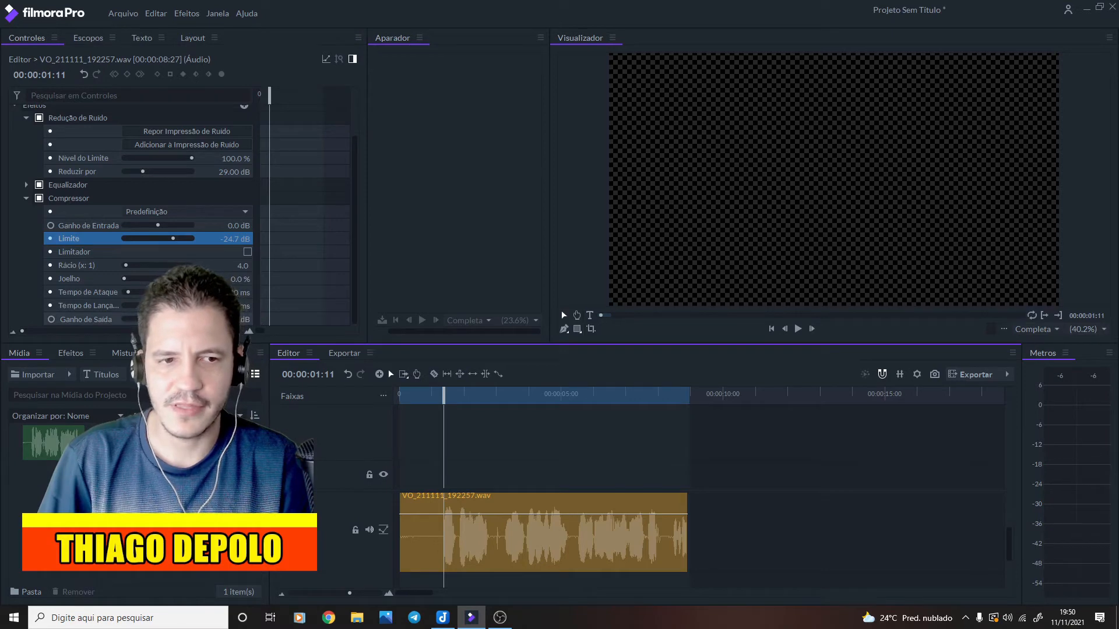
{"action": "left_click", "coordinate": [158, 320]}
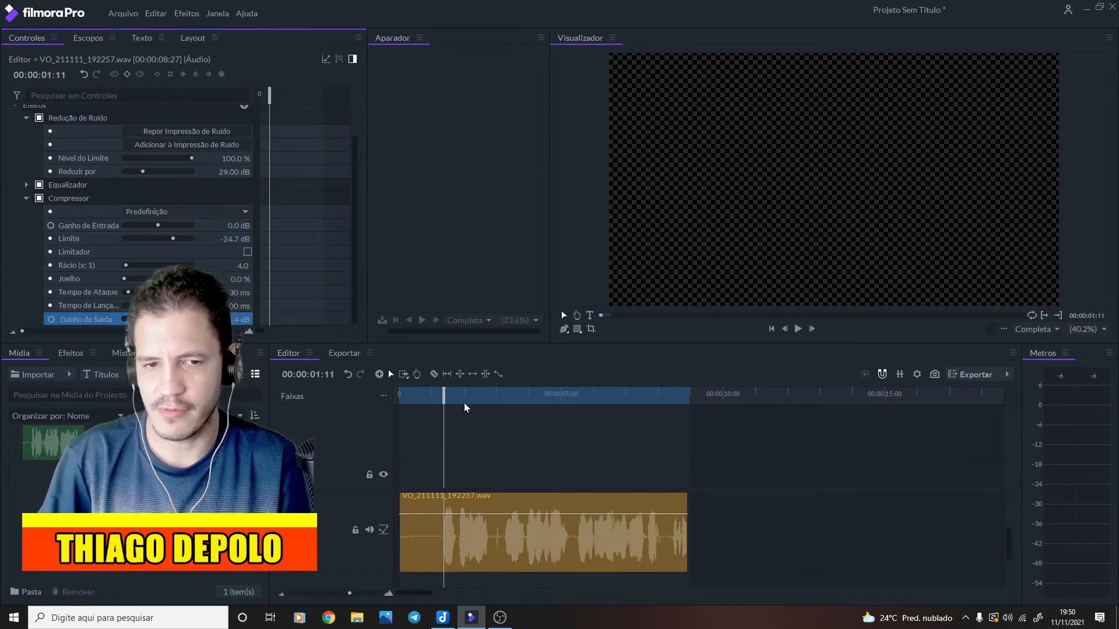
{"action": "left_click", "coordinate": [798, 330]}
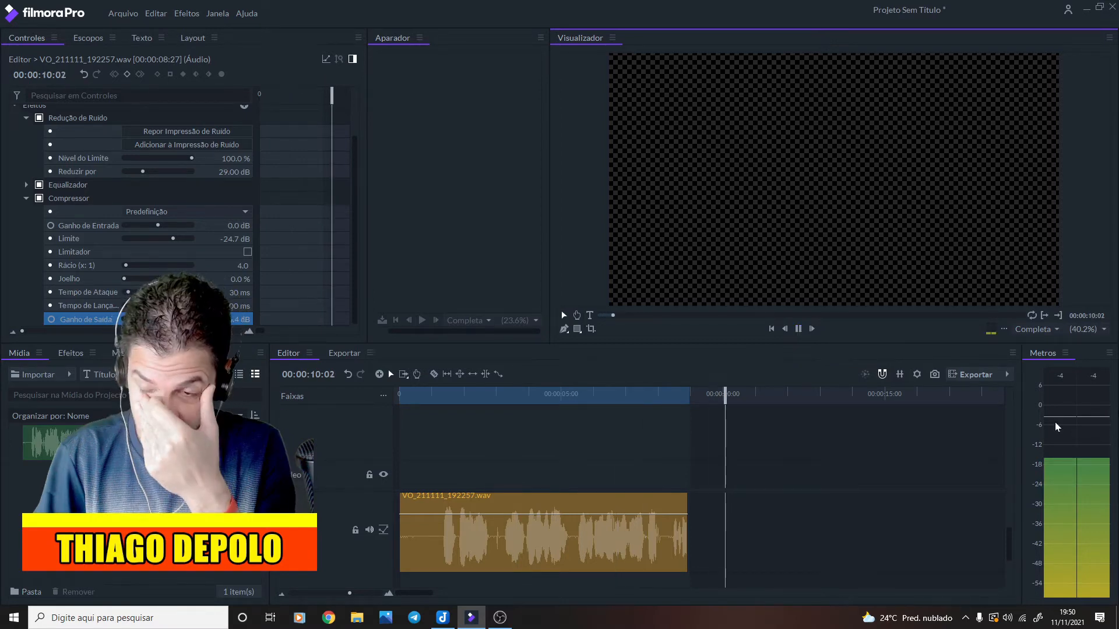
{"action": "left_click", "coordinate": [441, 396]}
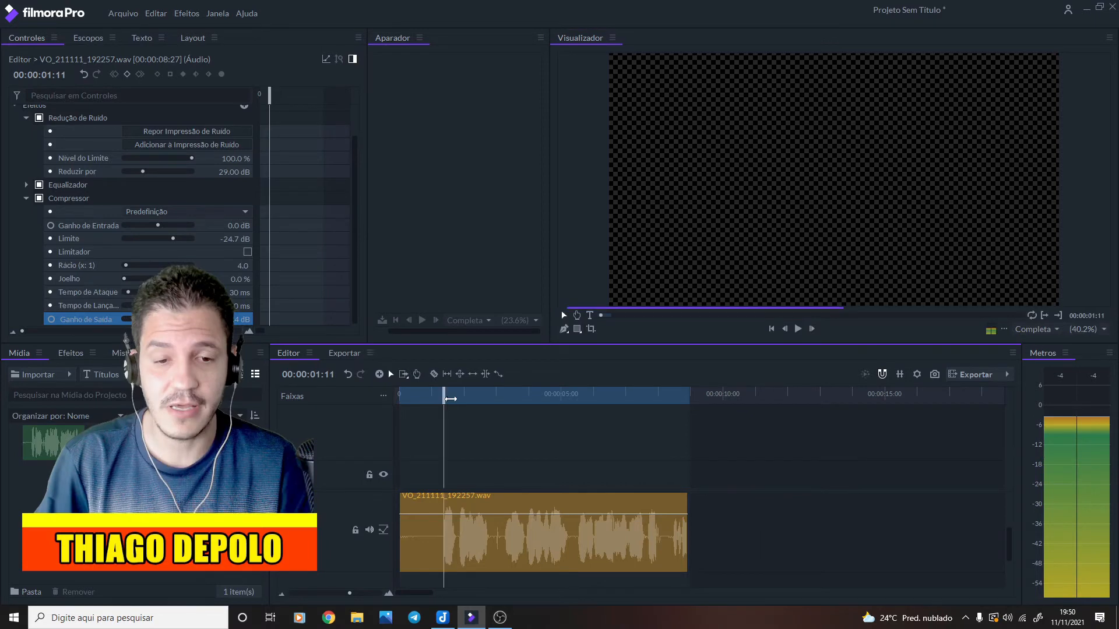
{"action": "left_click", "coordinate": [798, 329]}
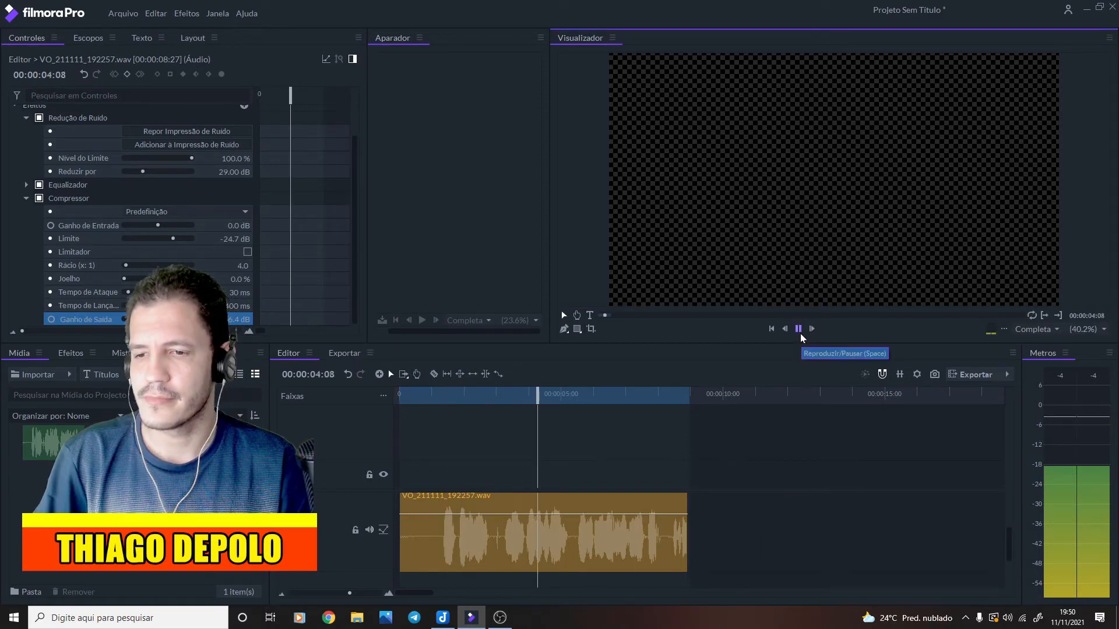
{"action": "left_click", "coordinate": [798, 330]}
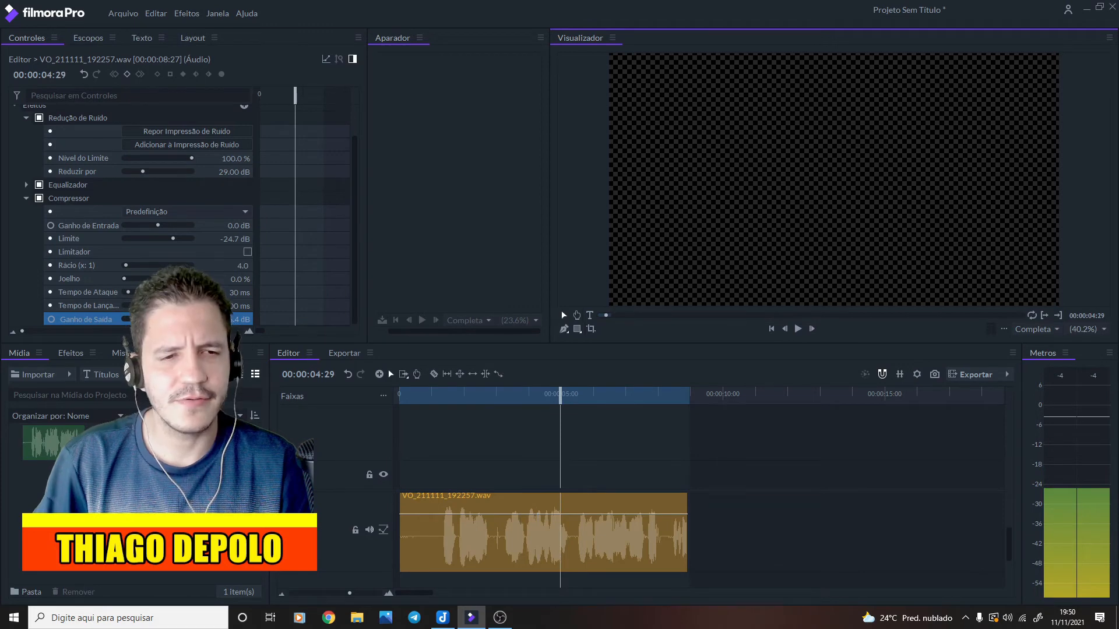
Set the Compressor's Ganho de Saída to 8.6 dB and play the narration from 00:00:01:11 to hear the result
{"action": "left_click_drag", "start_coordinate": [166, 319], "coordinate": [170, 319]}
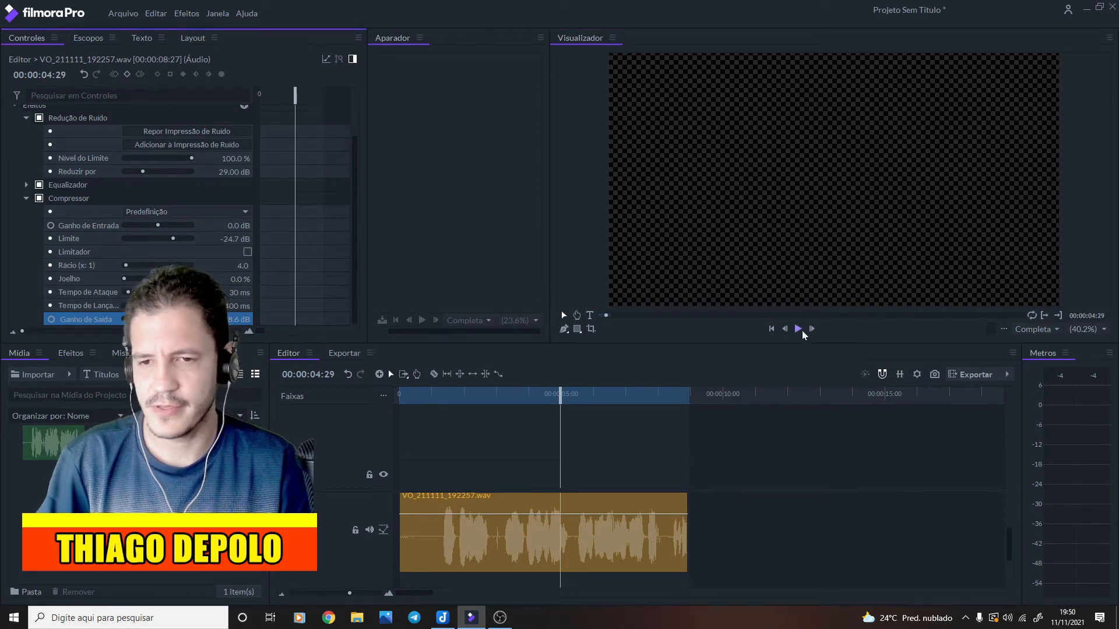
{"action": "left_click", "coordinate": [443, 393]}
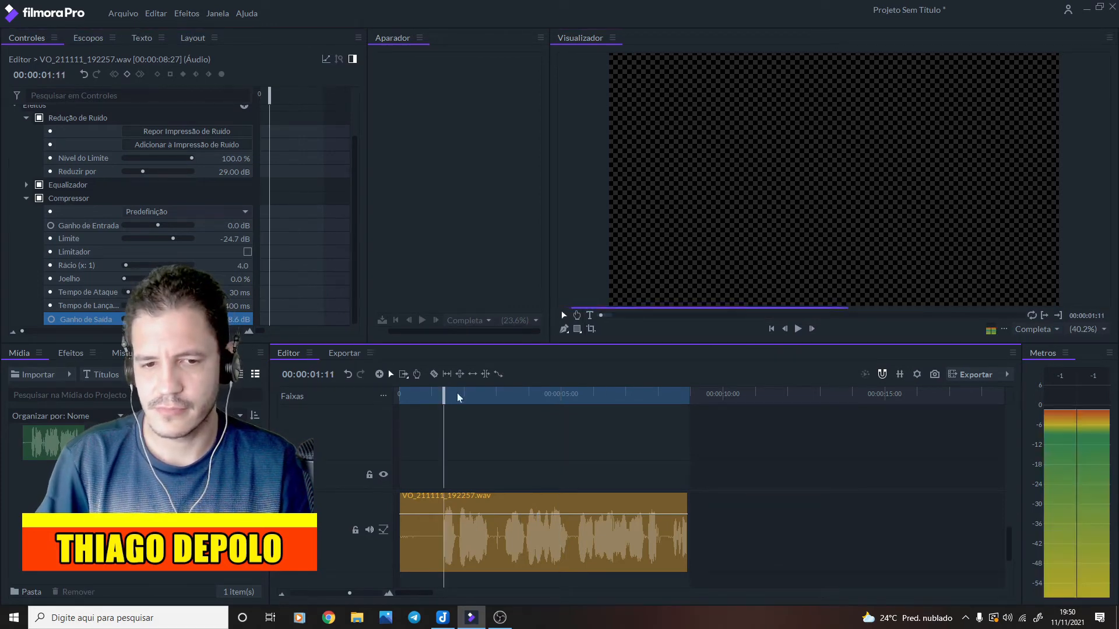
{"action": "left_click", "coordinate": [799, 333]}
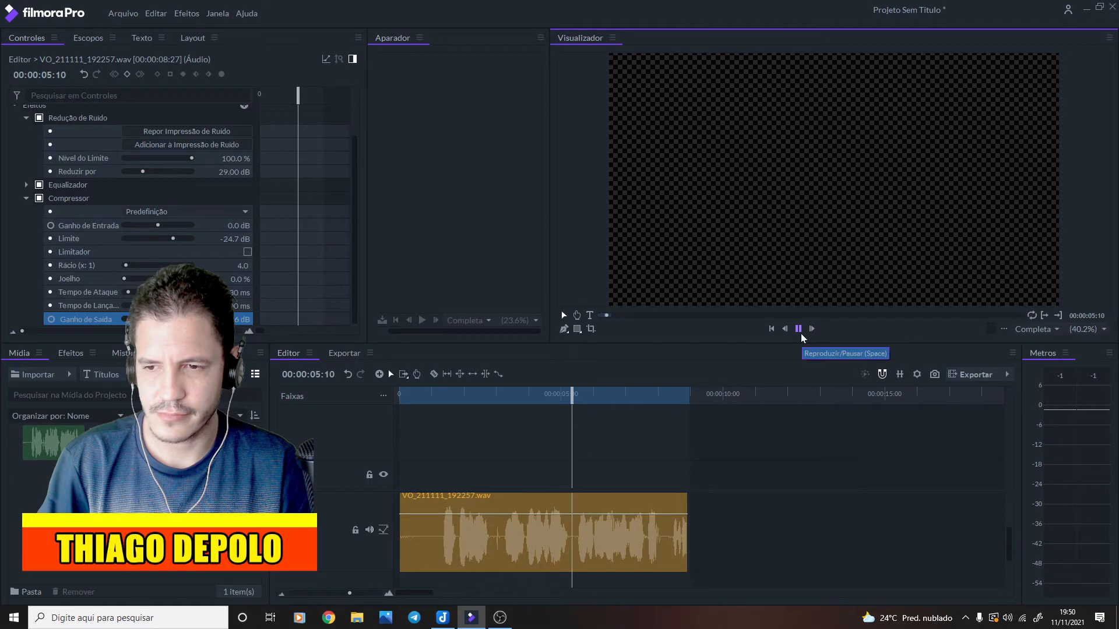
{"action": "left_click", "coordinate": [800, 333]}
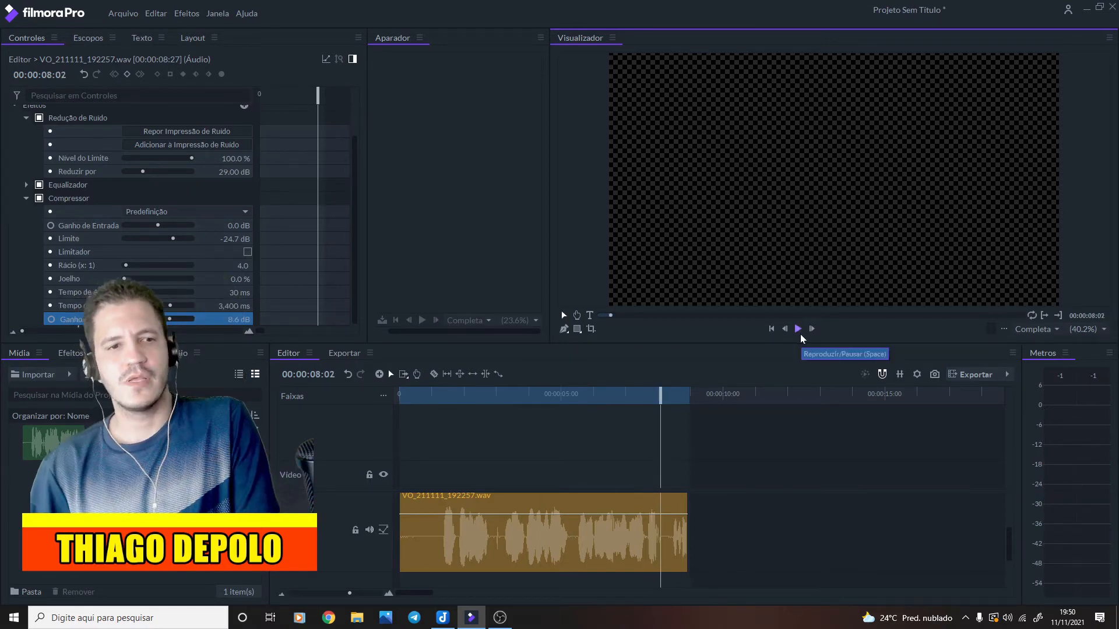
Play a short part of the narration from 00:00:01:09 with the Compressor collapsed, and bring its settings back into view
{"action": "left_click", "coordinate": [27, 199]}
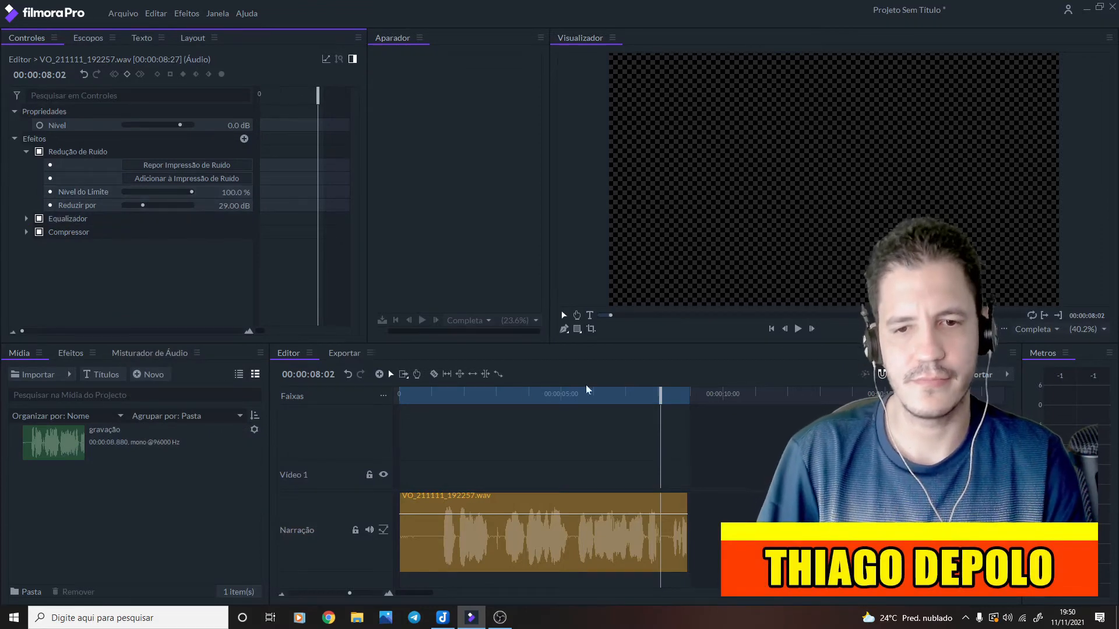
{"action": "left_click_drag", "start_coordinate": [661, 395], "coordinate": [450, 426]}
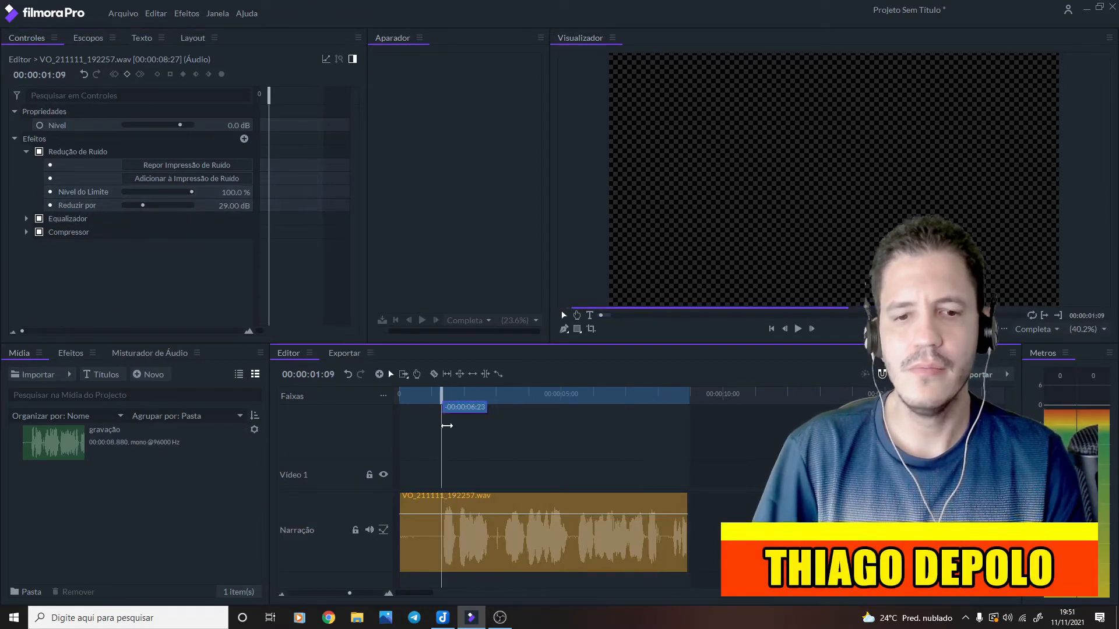
{"action": "left_click", "coordinate": [797, 330]}
{"action": "left_click", "coordinate": [798, 329]}
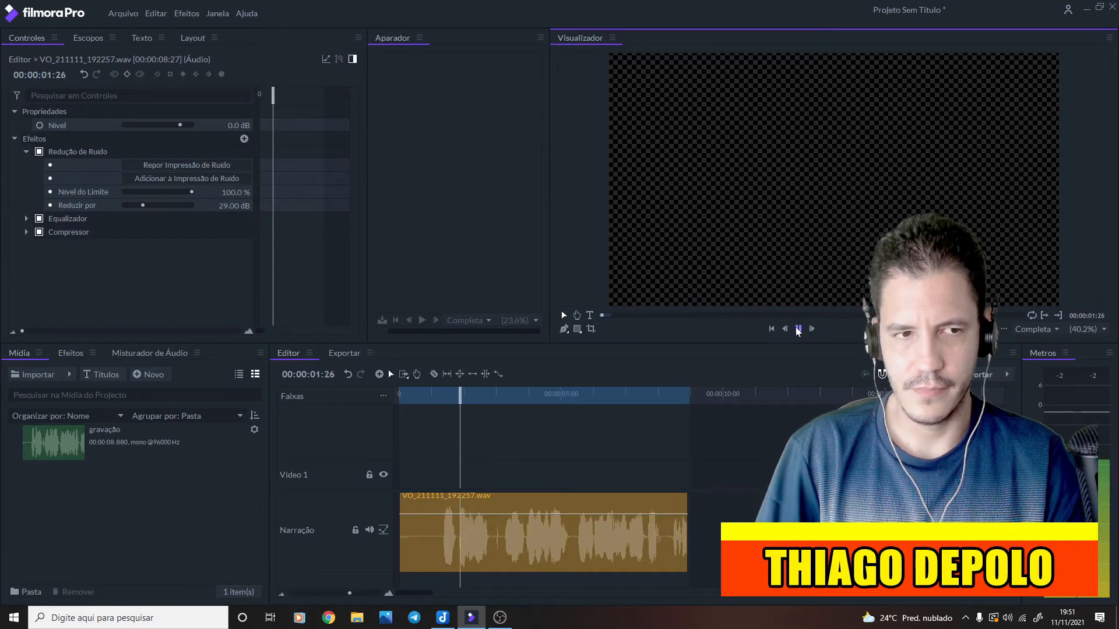
{"action": "left_click", "coordinate": [26, 232]}
{"action": "scroll", "coordinate": [216, 303], "scroll_direction": "down", "scroll_amount": 2}
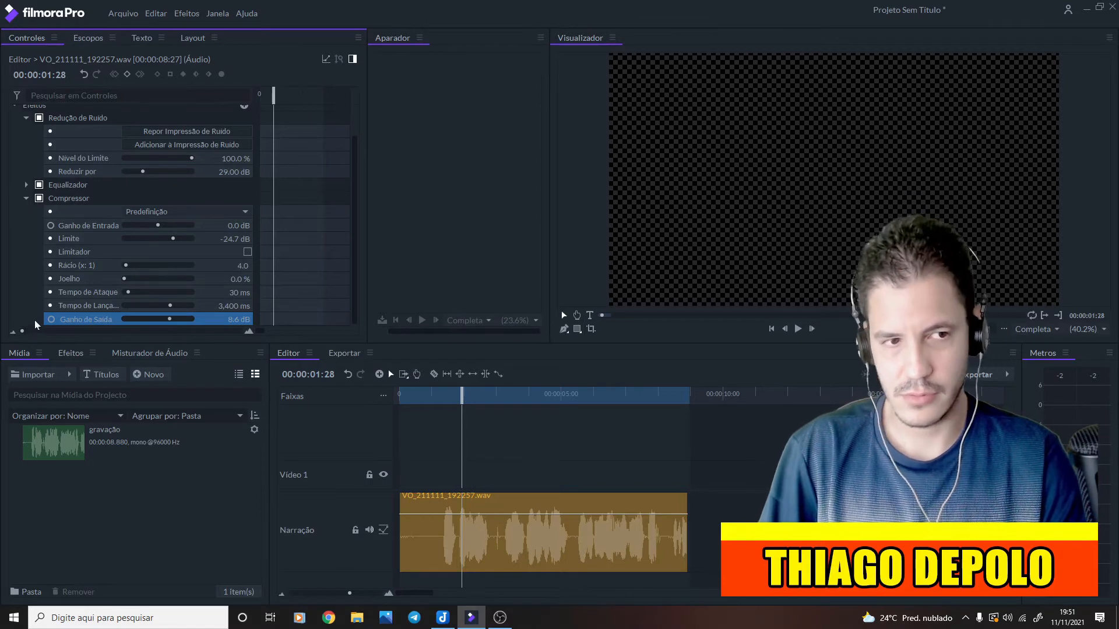
Play the narration from 00:00:01:11 with all effects enabled, stopping near its end
{"action": "left_click_drag", "start_coordinate": [459, 398], "coordinate": [447, 398]}
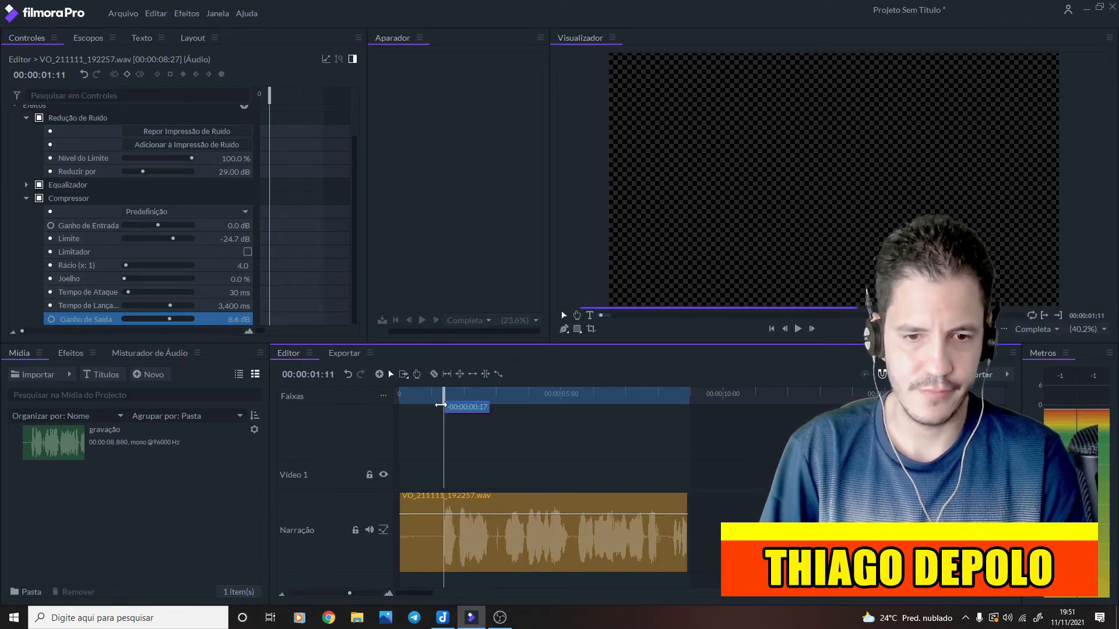
{"action": "left_click", "coordinate": [798, 329]}
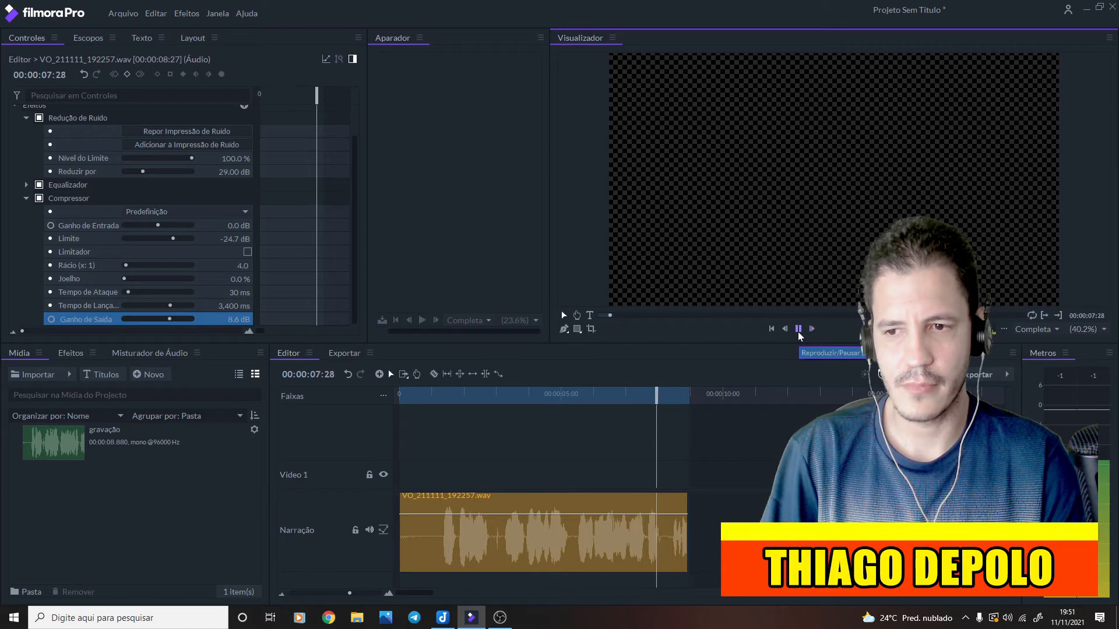
{"action": "left_click", "coordinate": [798, 329]}
Disable Redução de Ruído, Equalizador and Compressor, and play the narration from near its start without the effects
{"action": "left_click", "coordinate": [39, 118]}
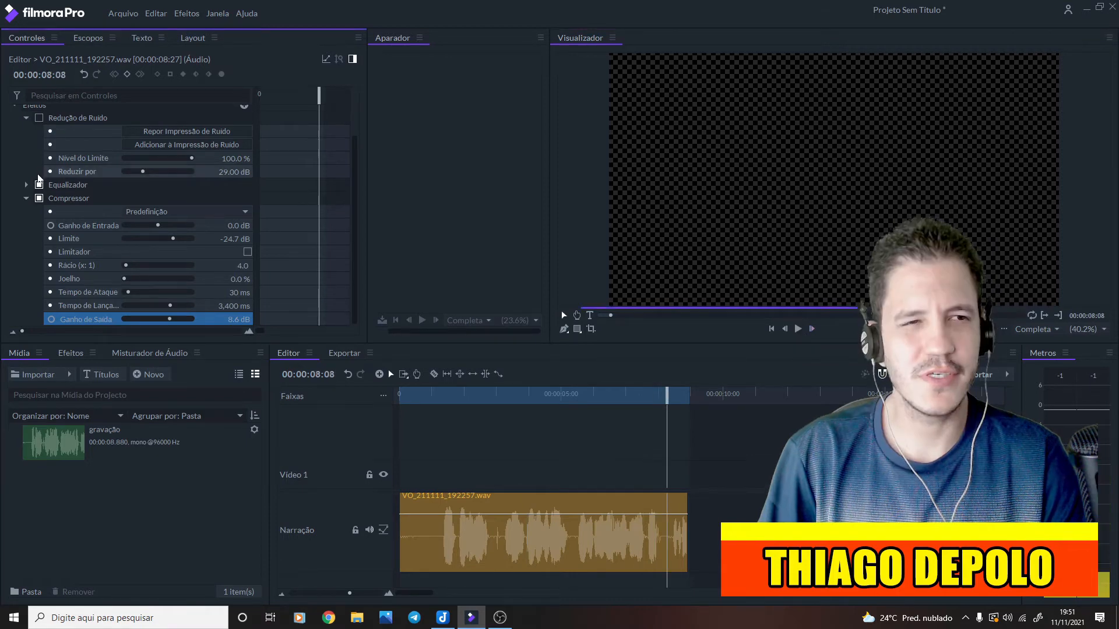
{"action": "left_click", "coordinate": [40, 198]}
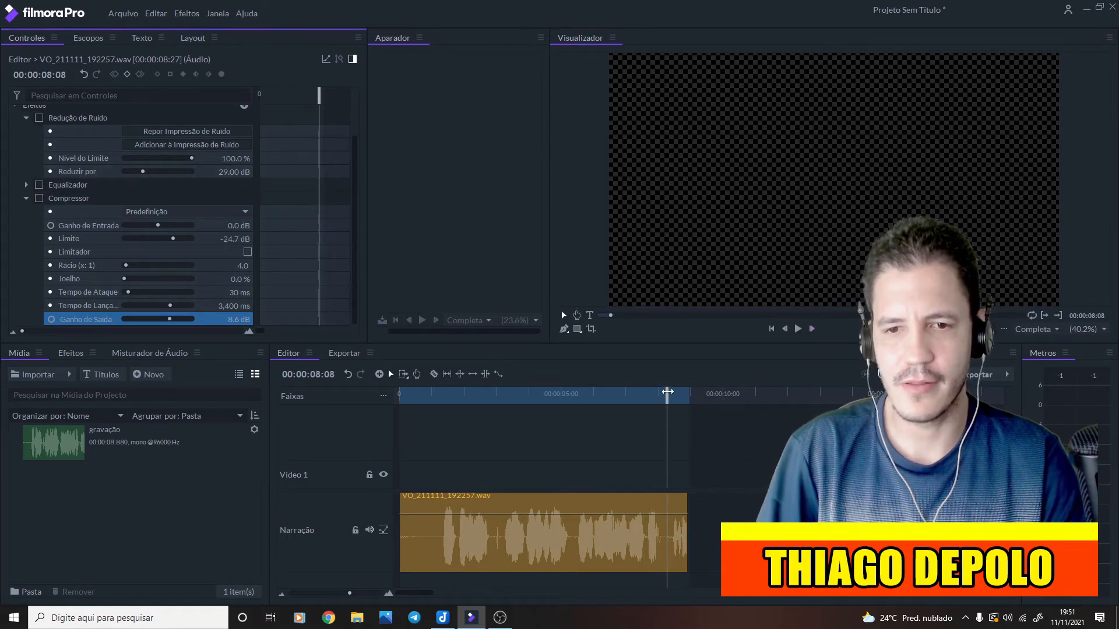
{"action": "left_click_drag", "start_coordinate": [667, 392], "coordinate": [433, 437]}
{"action": "left_click", "coordinate": [798, 330]}
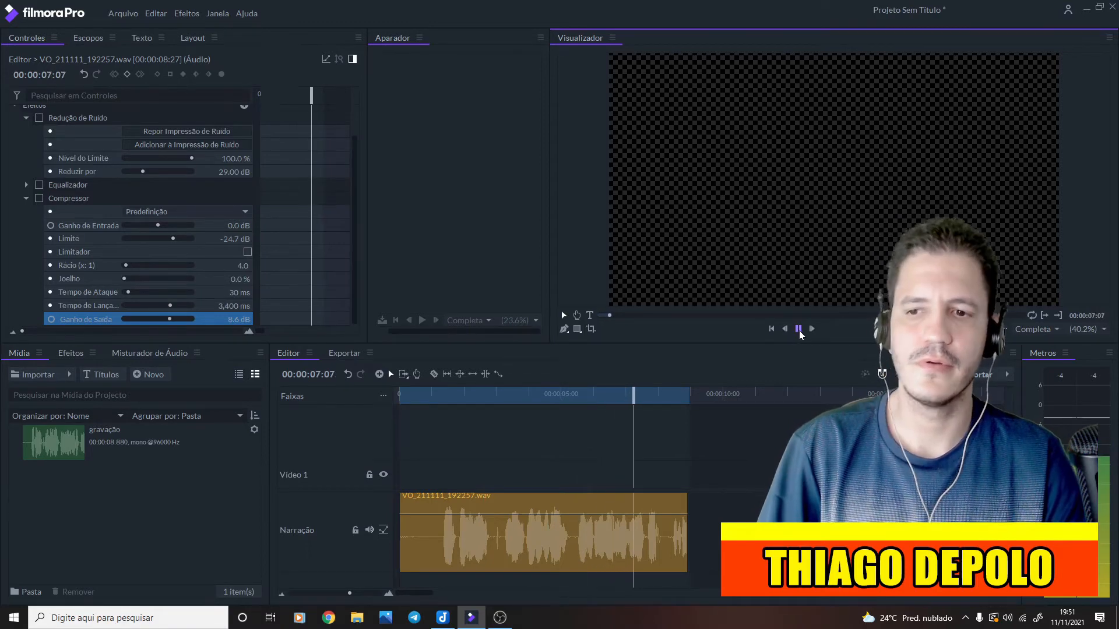
{"action": "left_click", "coordinate": [798, 329]}
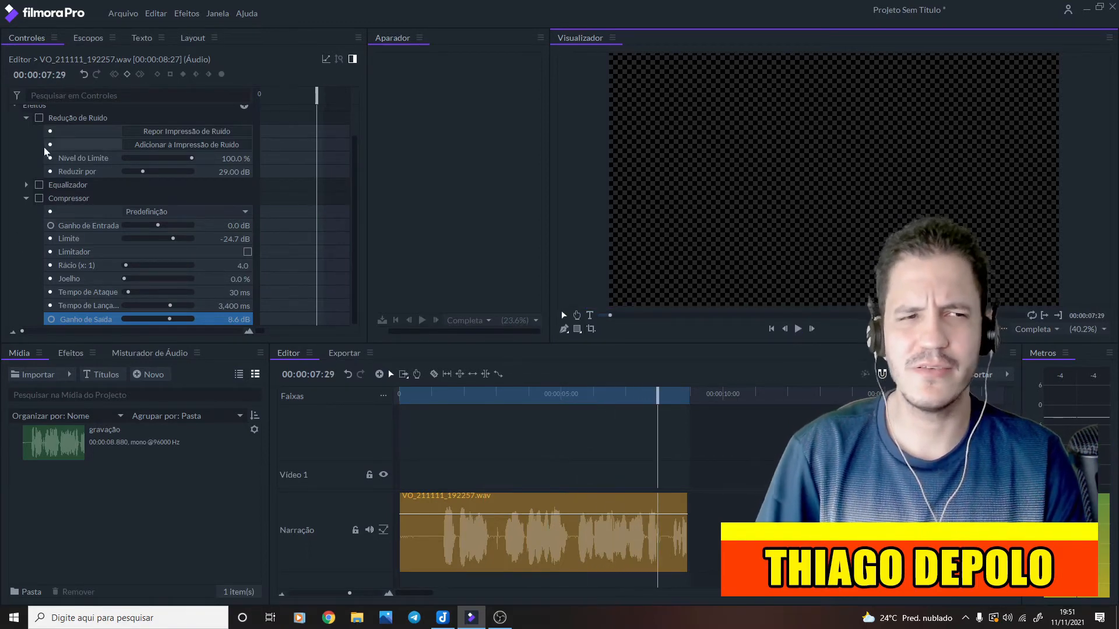
Re-enable the Redução de Ruído, Equalizador and Compressor effects on the narration clip
{"action": "left_click", "coordinate": [39, 117]}
{"action": "left_click", "coordinate": [39, 185]}
{"action": "left_click", "coordinate": [39, 200]}
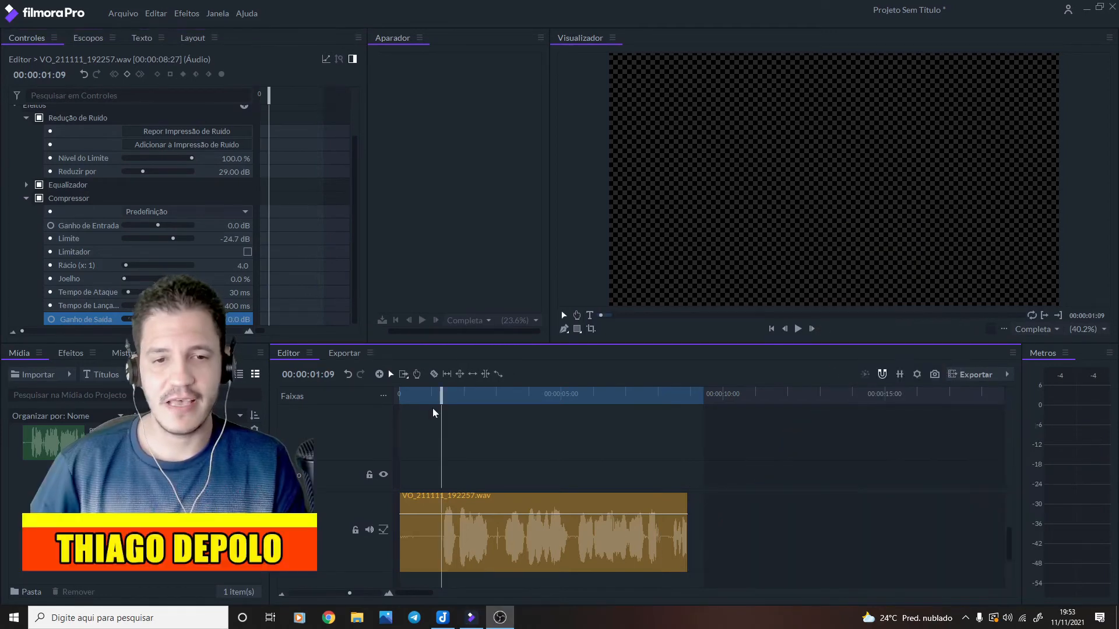
Examine the Editor's export options for adding the timeline's in-to-out area or its contents to the queue
{"action": "left_click_drag", "start_coordinate": [411, 398], "coordinate": [489, 438]}
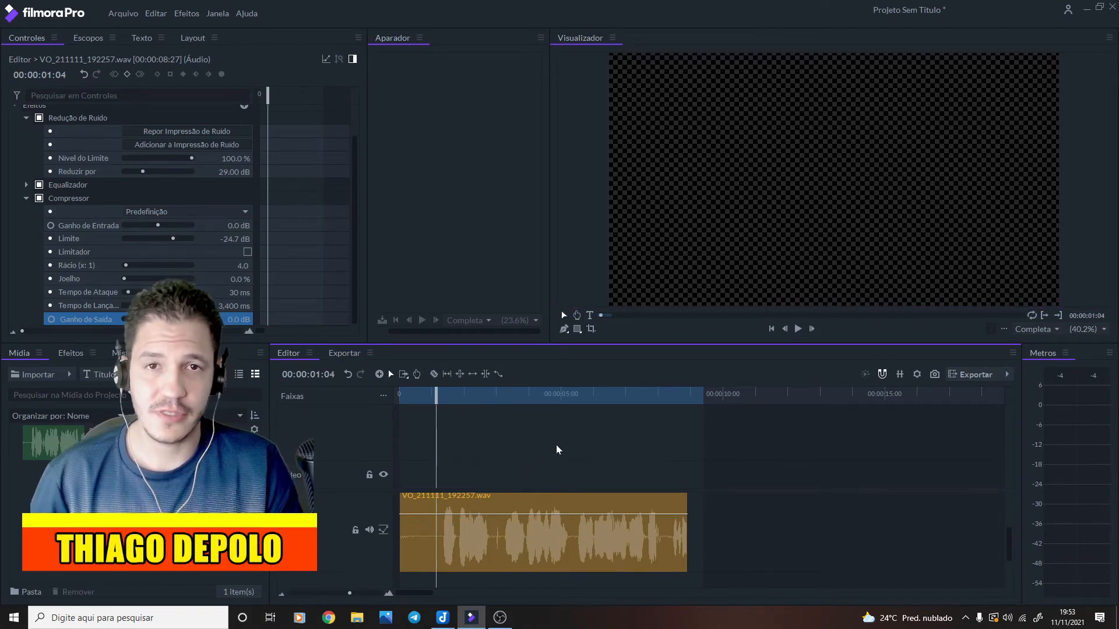
{"action": "left_click", "coordinate": [1006, 374]}
{"action": "mouse_move", "coordinate": [1021, 417]}
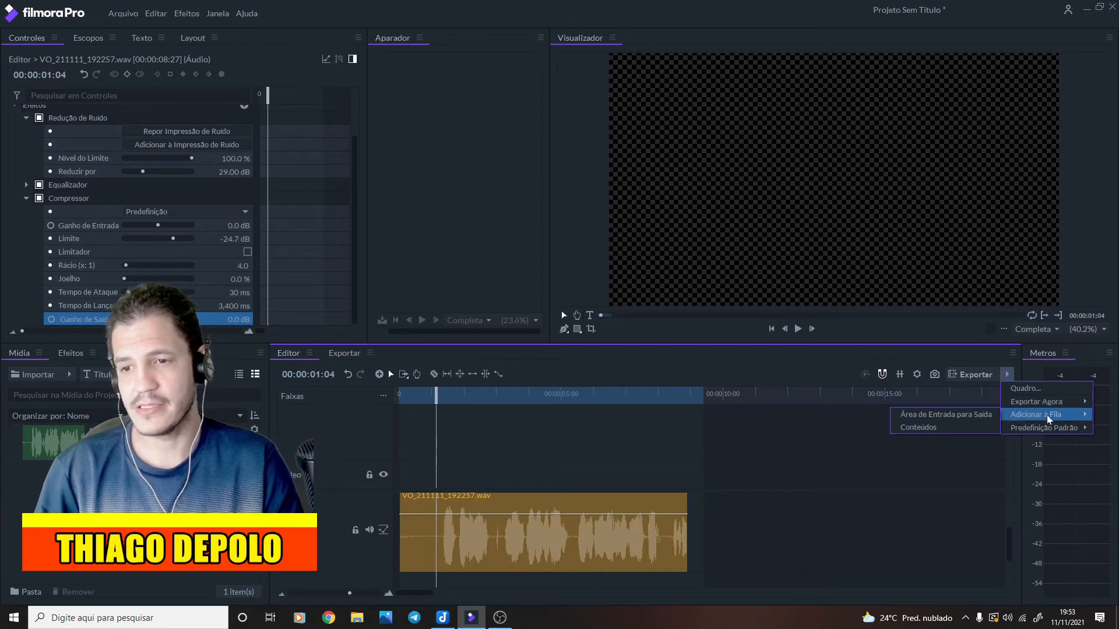
{"action": "left_click", "coordinate": [959, 430]}
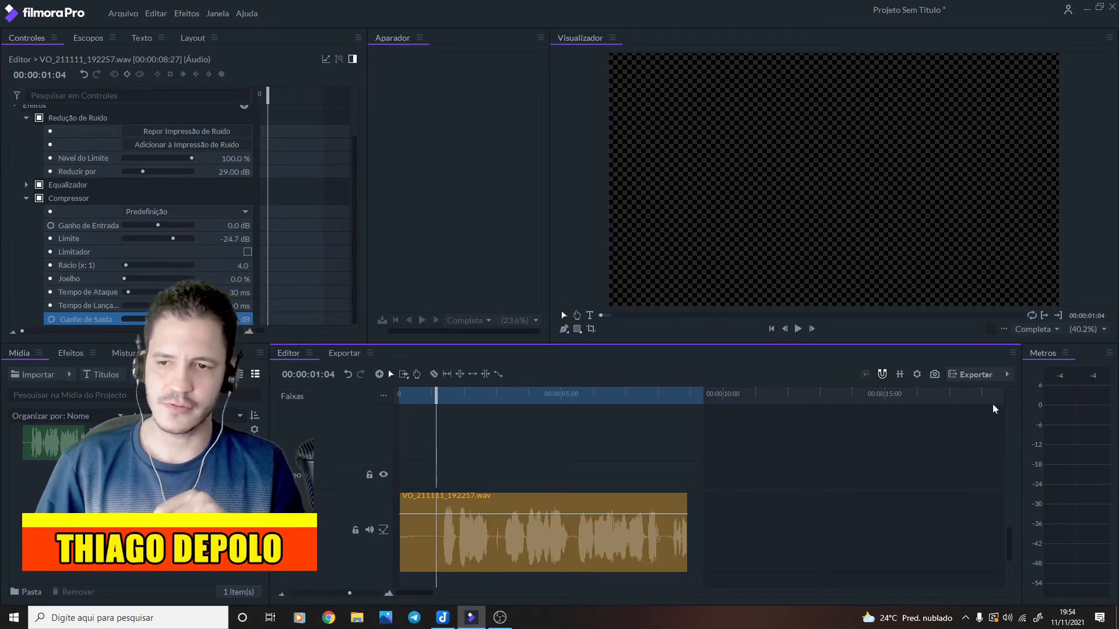
{"action": "left_click", "coordinate": [1009, 375]}
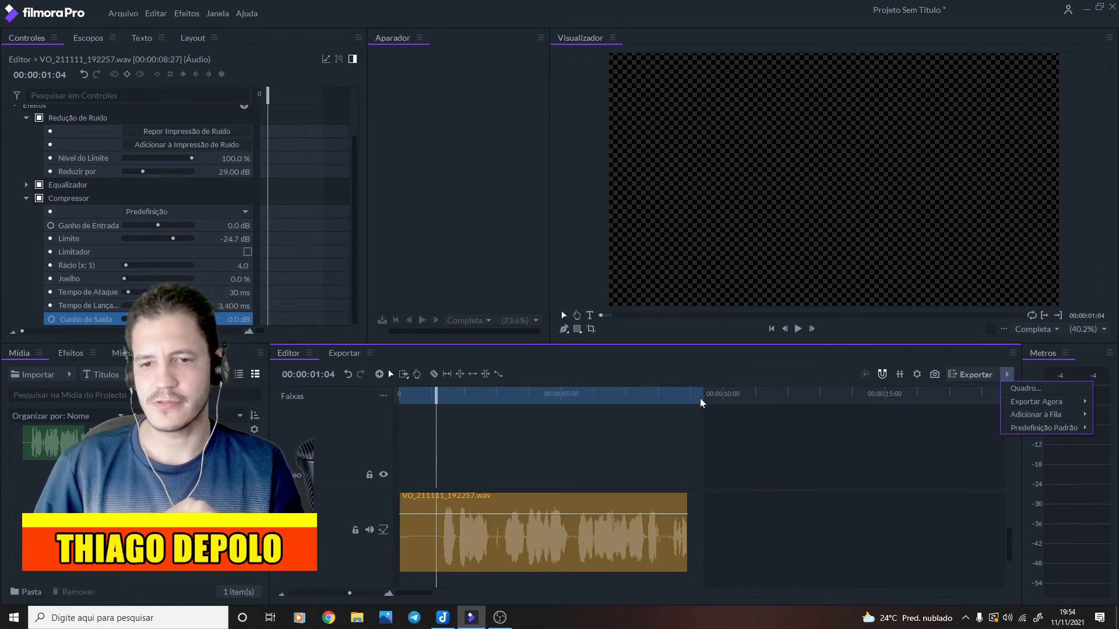
Extend the timeline's in-to-out area well past the narration's end and scrub through the clip
{"action": "left_click_drag", "start_coordinate": [699, 400], "coordinate": [985, 405]}
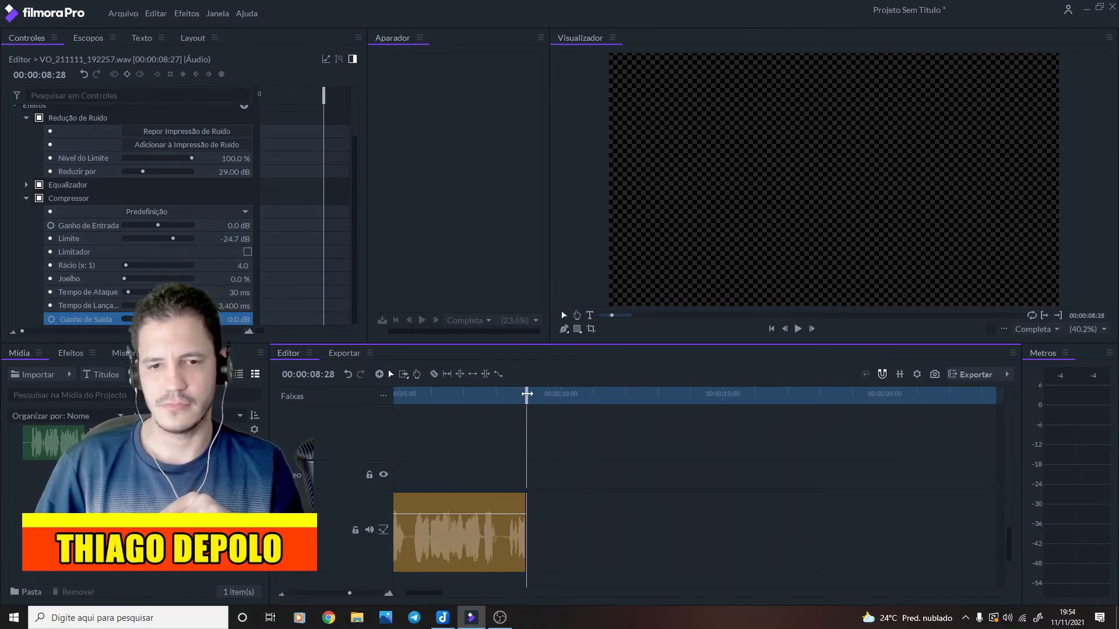
{"action": "left_click_drag", "start_coordinate": [526, 395], "coordinate": [320, 425]}
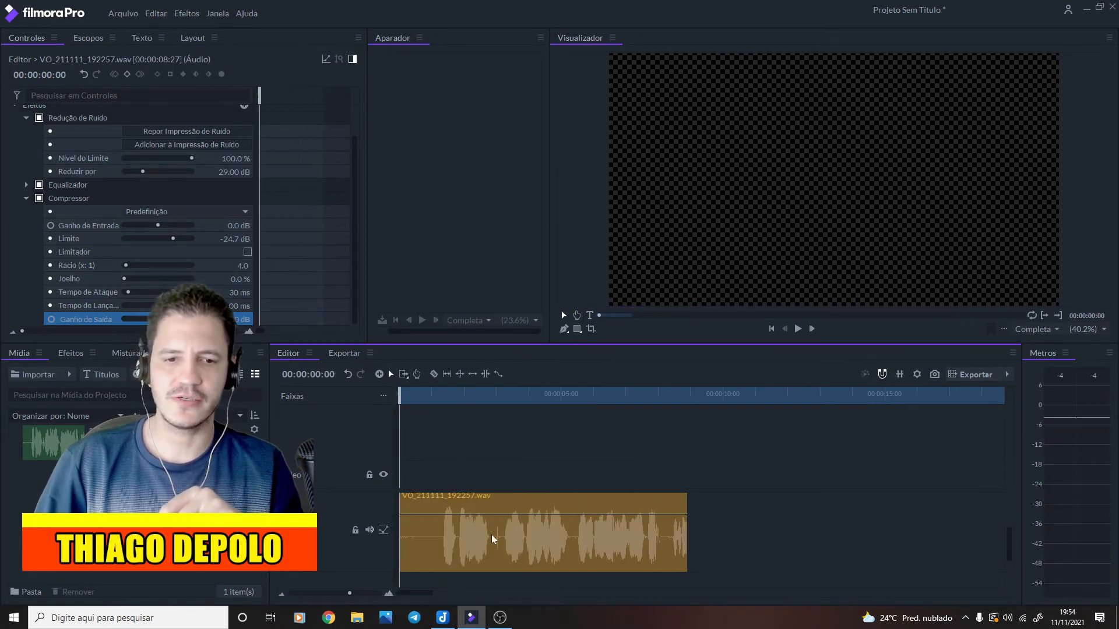
{"action": "left_click_drag", "start_coordinate": [399, 397], "coordinate": [488, 439]}
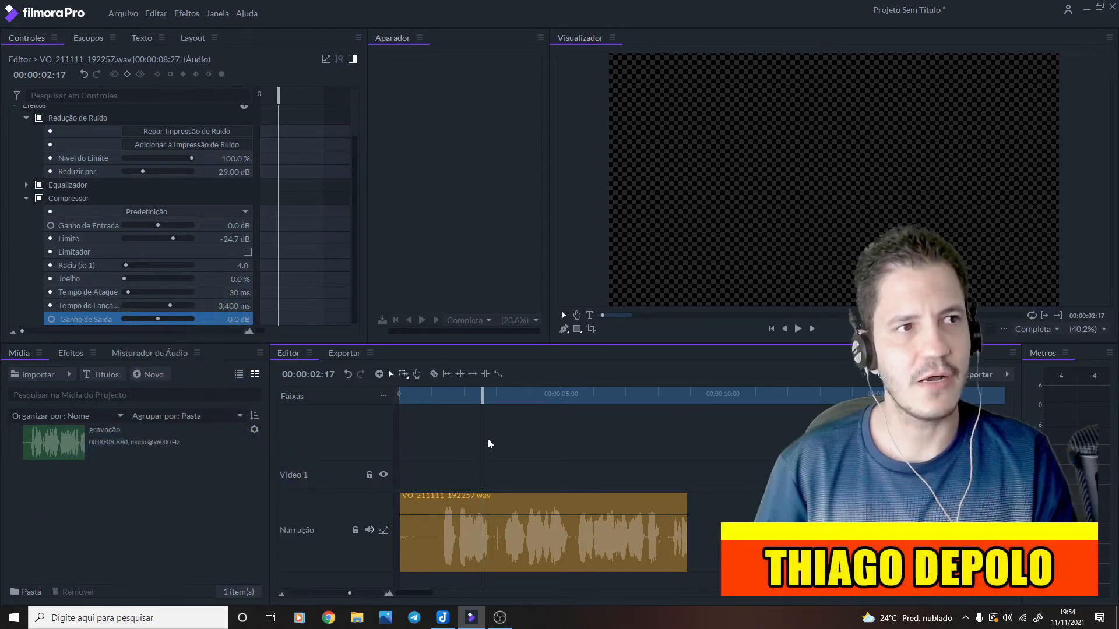
Import the orange image Sem Título-1 from the obs arte folder into the project media
{"action": "double_click", "coordinate": [142, 515]}
{"action": "left_click", "coordinate": [452, 104]}
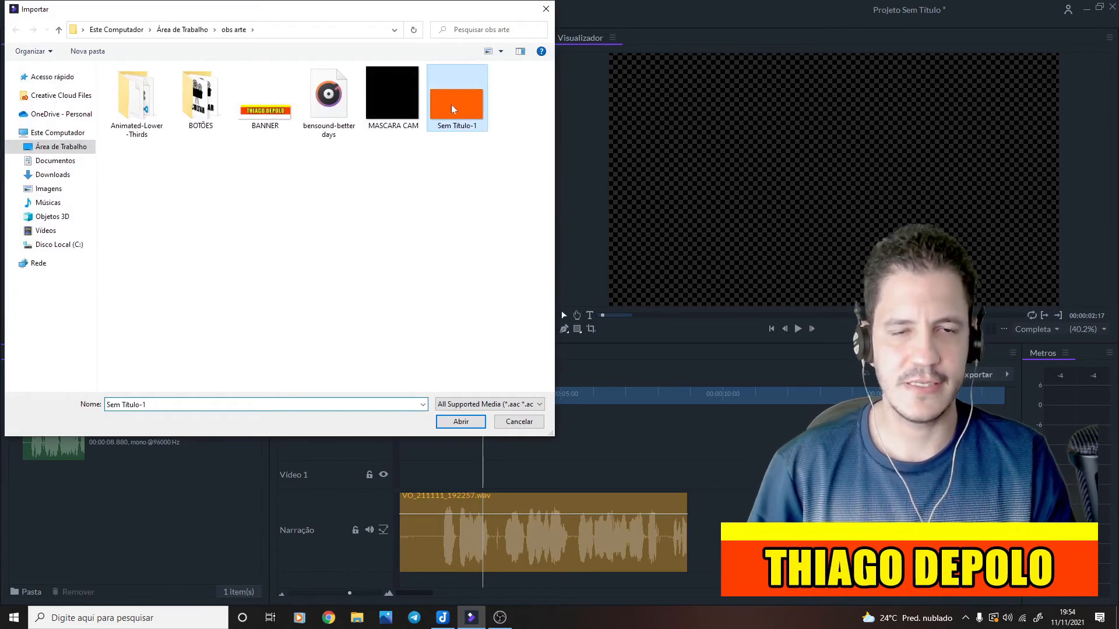
{"action": "double_click", "coordinate": [451, 104]}
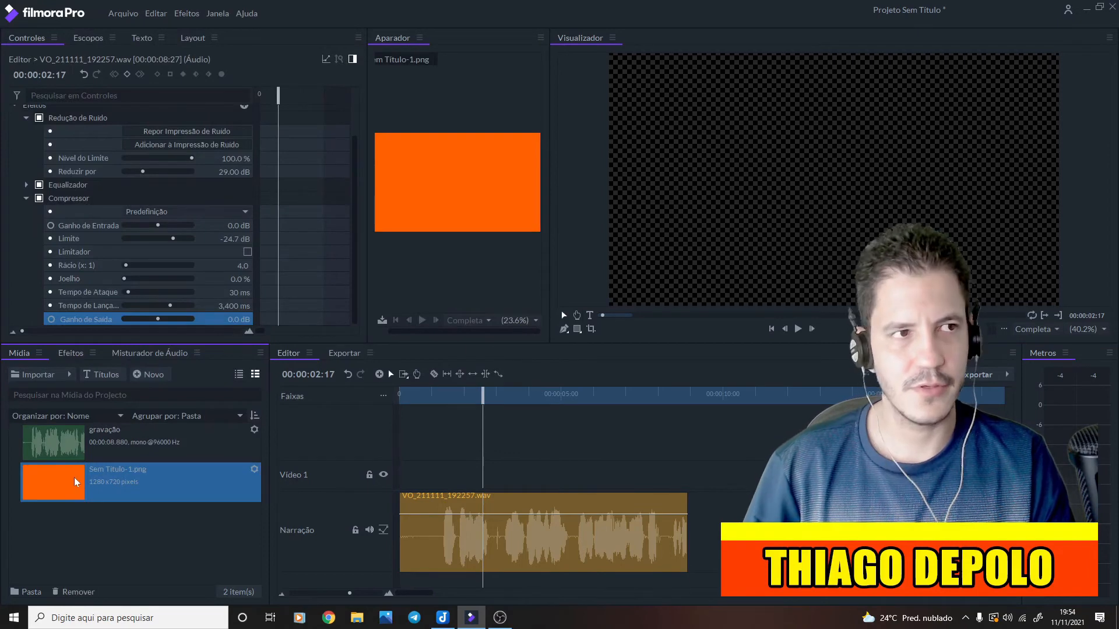
Place Sem Título-1.png at the start of the Vídeo 1 track, matching the narration's length and scaled to fill the frame
{"action": "left_click_drag", "start_coordinate": [73, 477], "coordinate": [401, 478]}
{"action": "left_click_drag", "start_coordinate": [560, 474], "coordinate": [689, 474]}
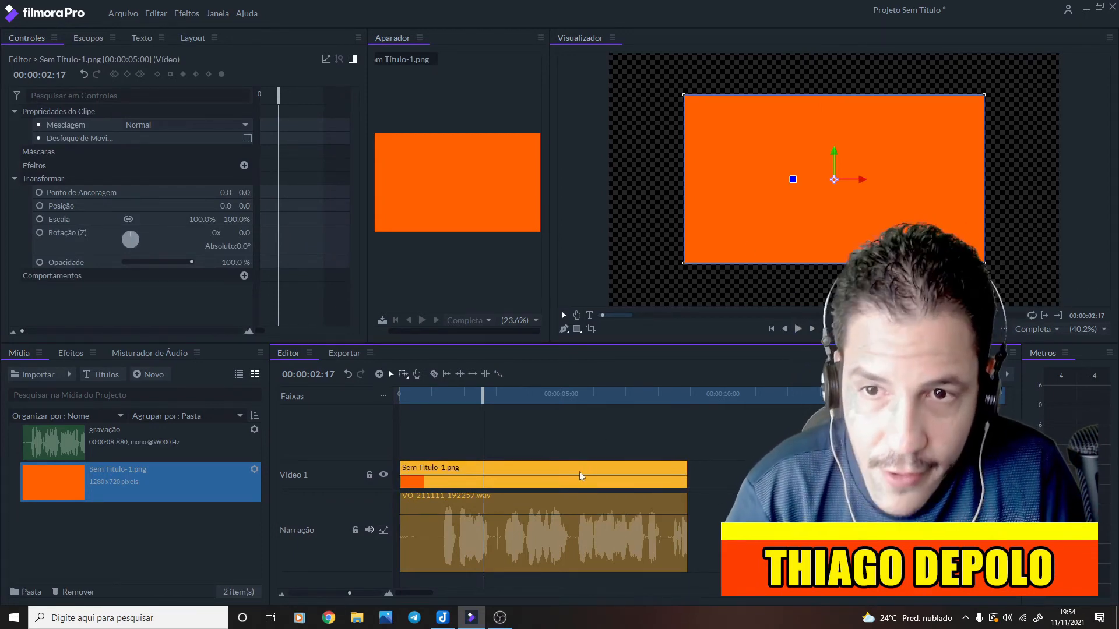
{"action": "key", "text": "ctrl+alt+f"}
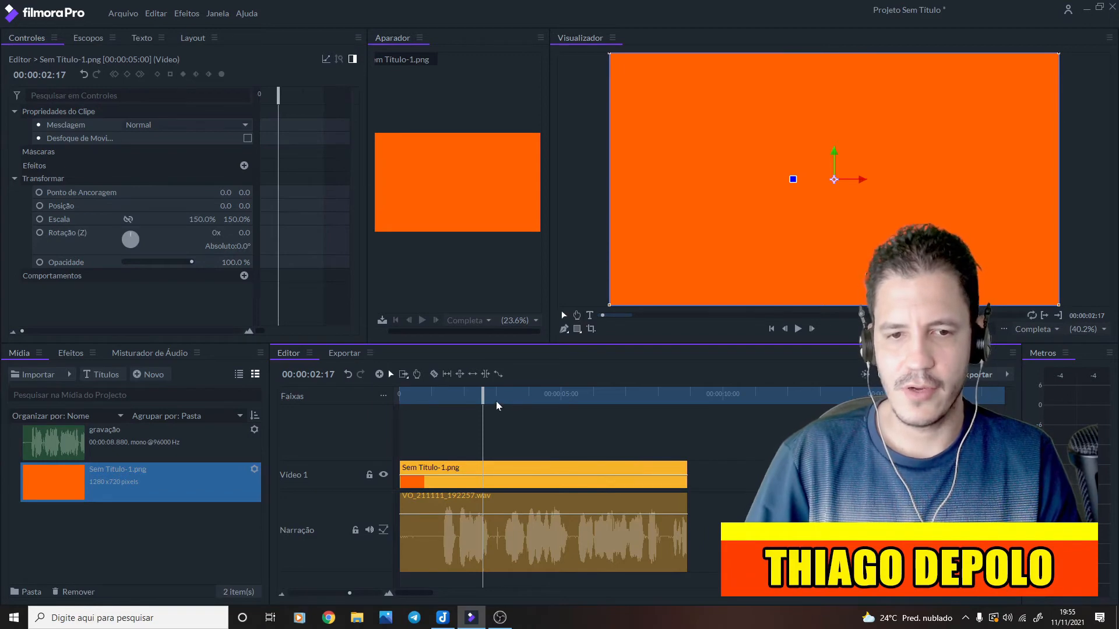
Set the timeline's in point at 00:00:01:08 and its out point at the narration's end, 00:00:08:27
{"action": "left_click_drag", "start_coordinate": [497, 406], "coordinate": [438, 426]}
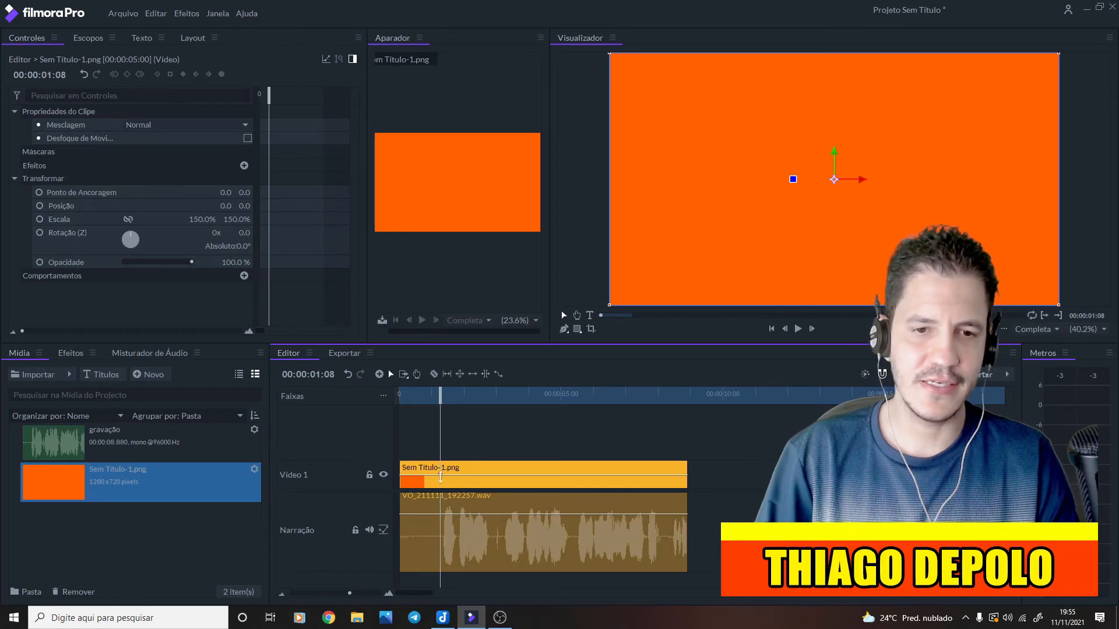
{"action": "key", "text": "i"}
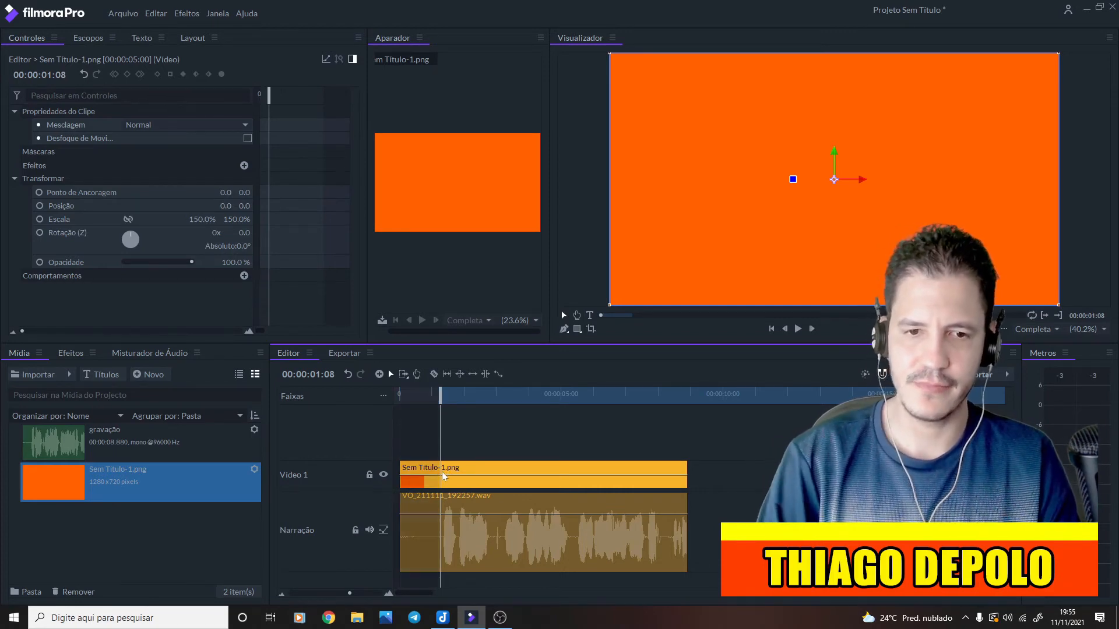
{"action": "left_click_drag", "start_coordinate": [440, 428], "coordinate": [684, 438]}
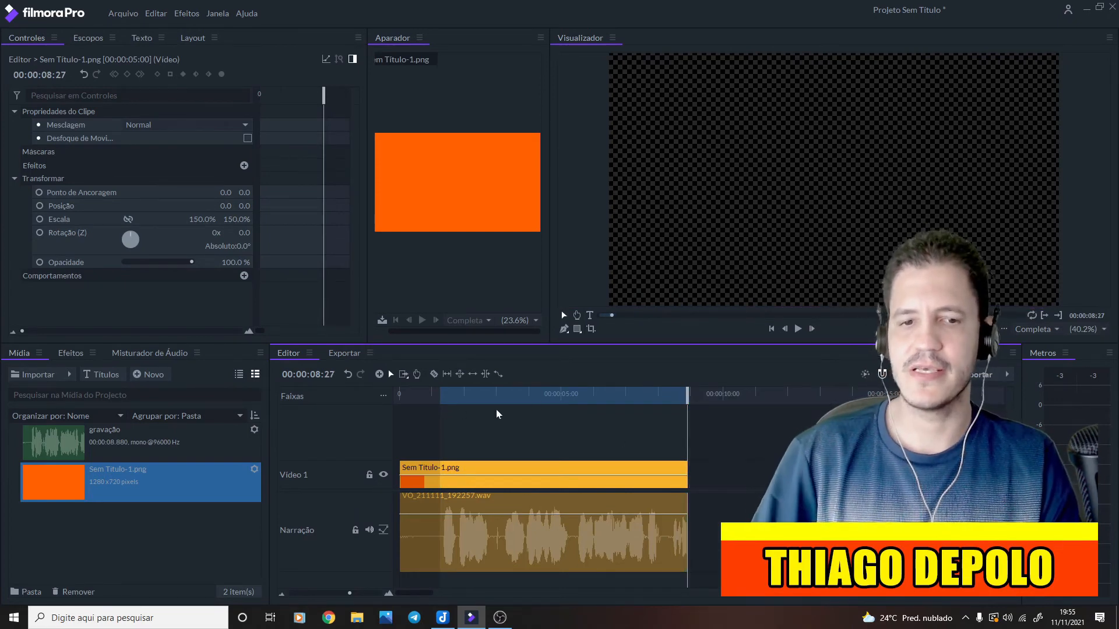
{"action": "left_click_drag", "start_coordinate": [686, 395], "coordinate": [876, 449]}
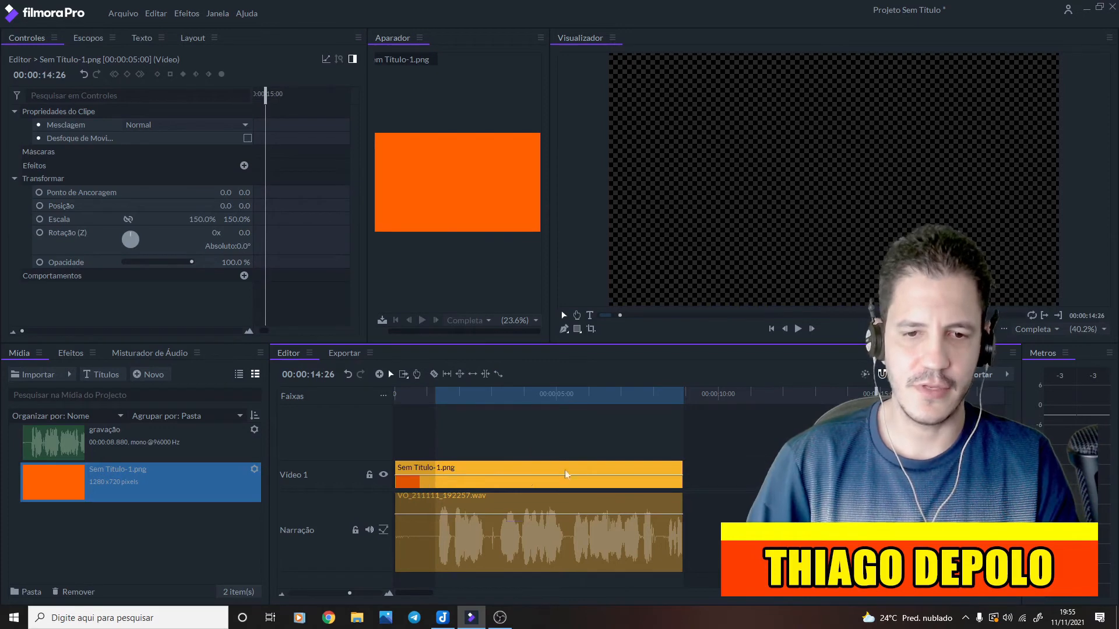
{"action": "left_click", "coordinate": [754, 471]}
Add the timeline's in-to-out area (Área de Entrada para Saída) to the export queue
{"action": "left_click", "coordinate": [1007, 376]}
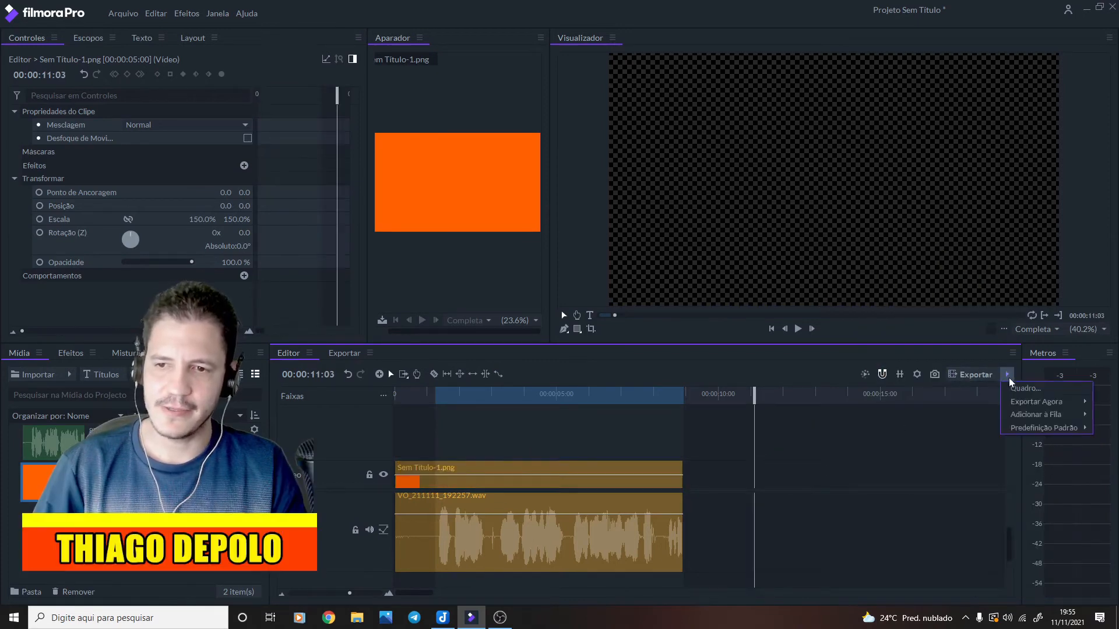
{"action": "mouse_move", "coordinate": [1031, 414]}
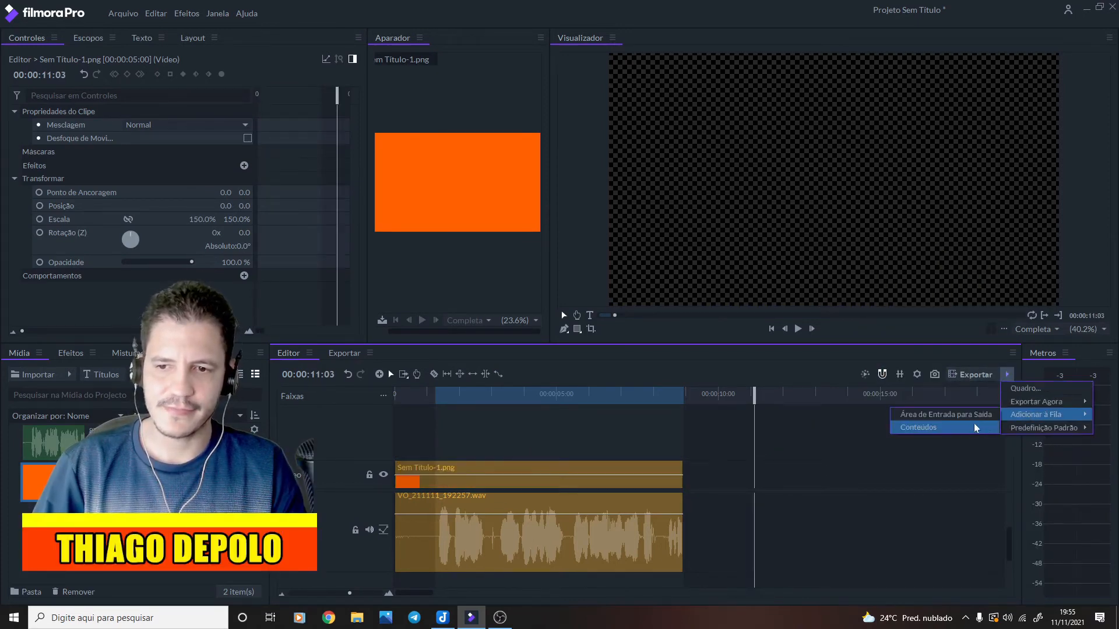
{"action": "left_click", "coordinate": [937, 414]}
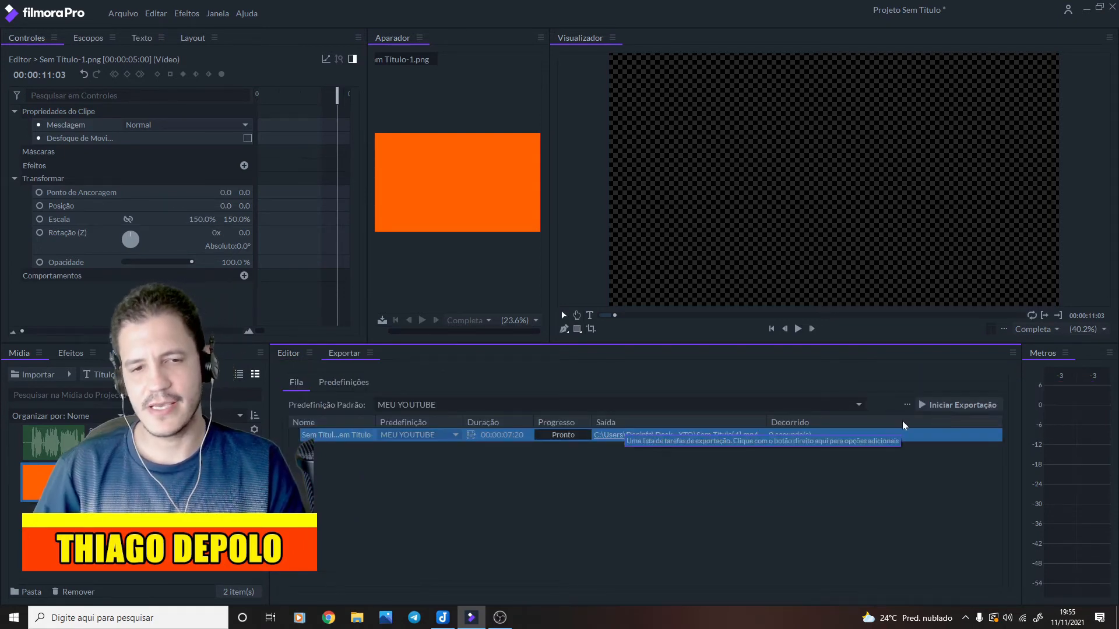
Set the queued export's output to an MP4 file named teste in Área de Trabalho
{"action": "right_click", "coordinate": [321, 435]}
{"action": "left_click", "coordinate": [375, 446]}
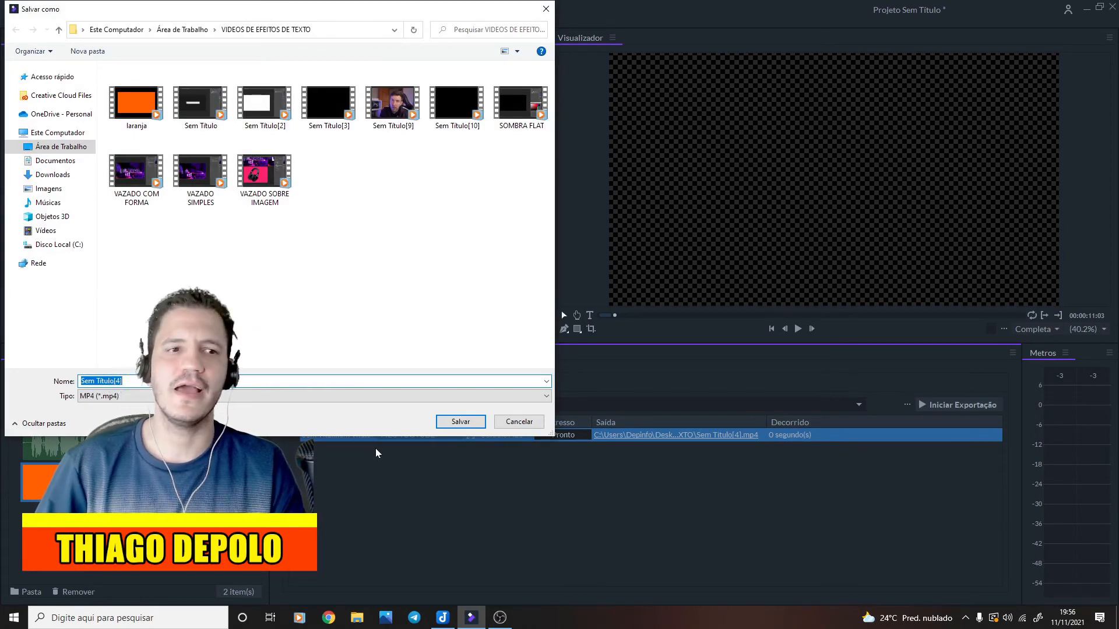
{"action": "left_click", "coordinate": [66, 147]}
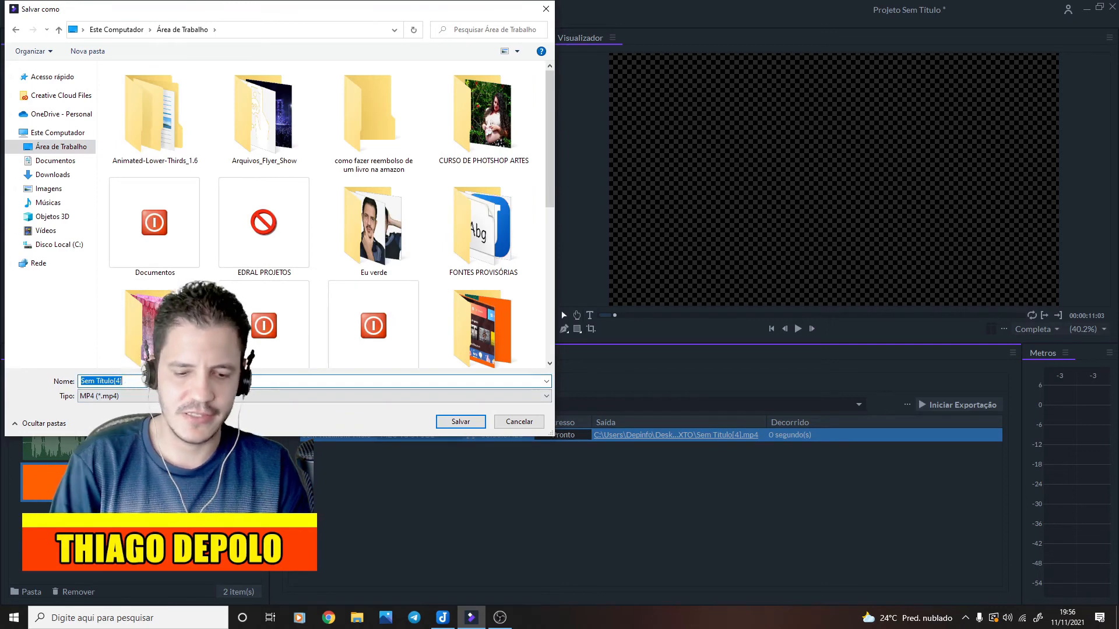
{"action": "type", "text": "teste"}
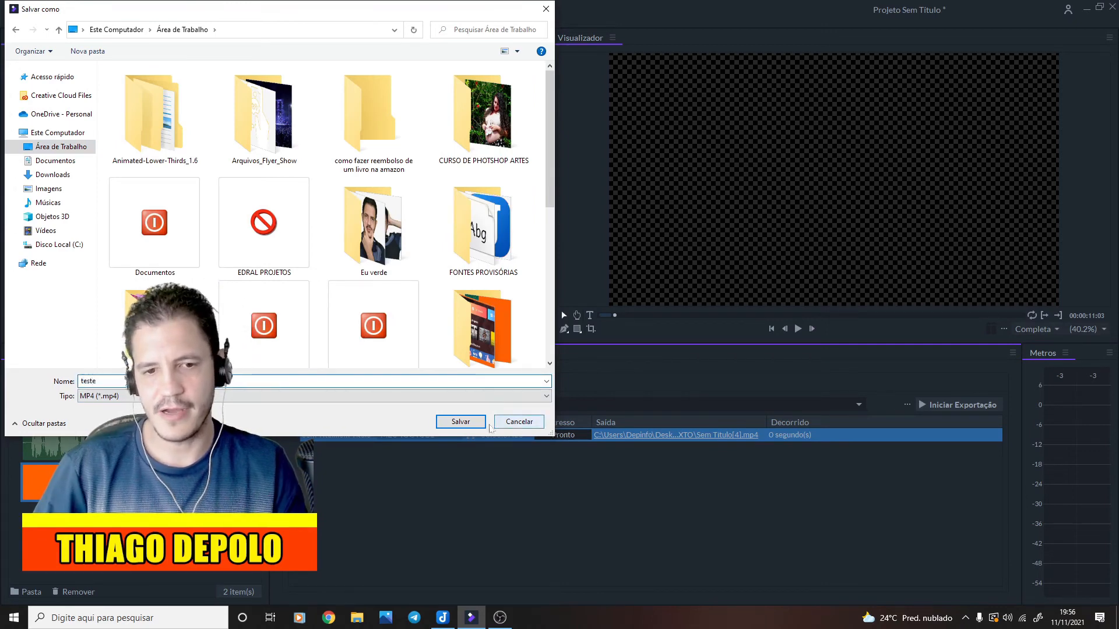
{"action": "left_click", "coordinate": [460, 422]}
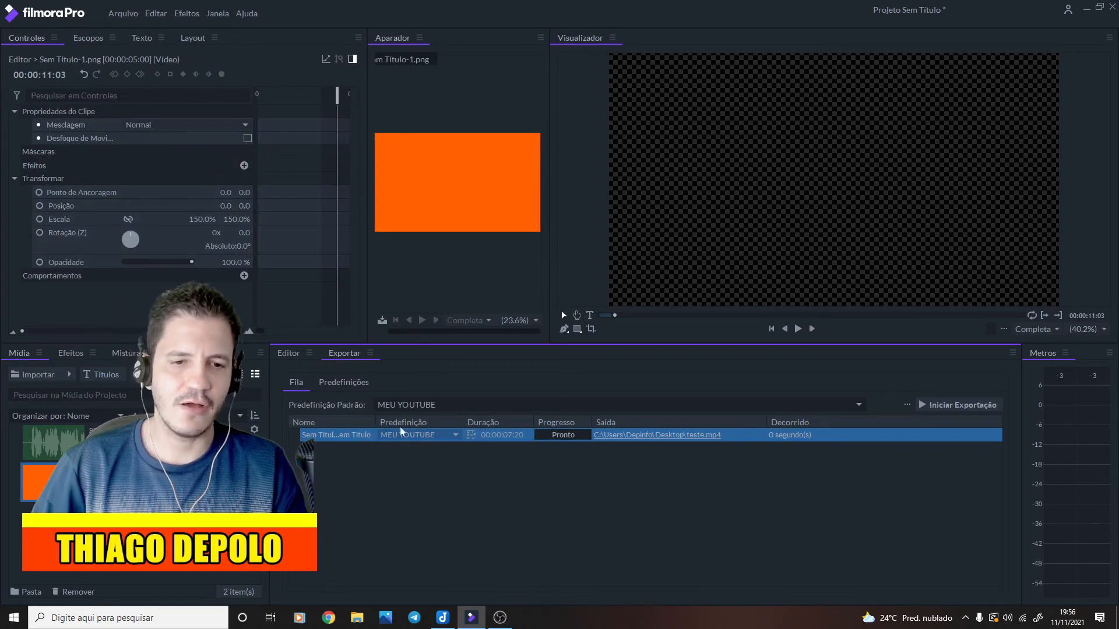
Review the presets available for the queued export and choose MEU YOUTUBE
{"action": "left_click", "coordinate": [431, 436]}
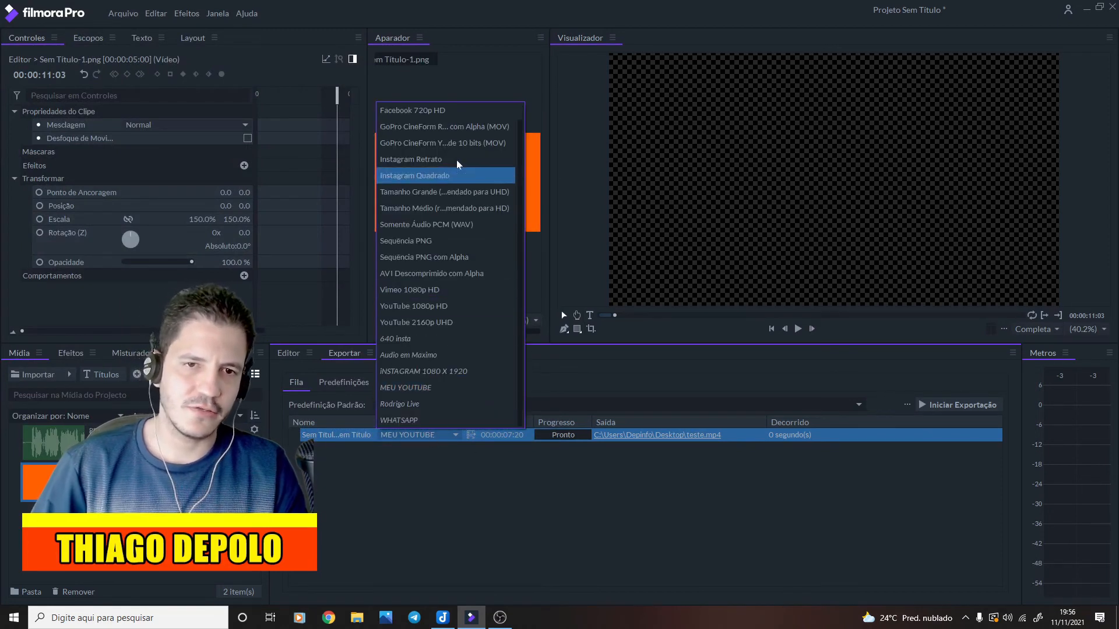
{"action": "scroll", "coordinate": [457, 157], "scroll_direction": "up", "scroll_amount": 1}
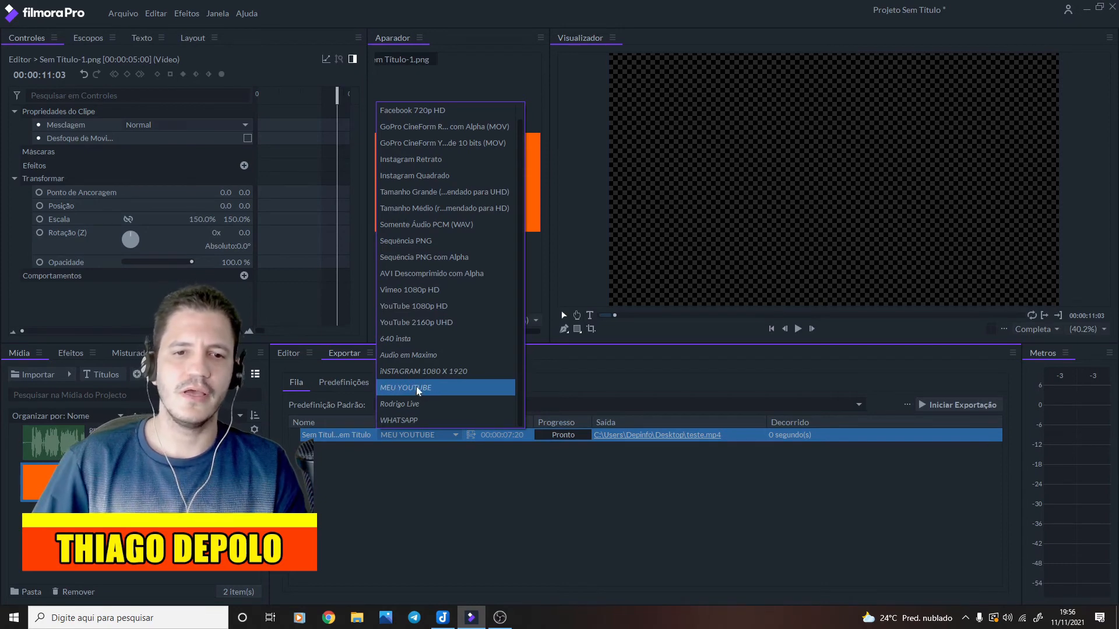
{"action": "scroll", "coordinate": [457, 219], "scroll_direction": "up", "scroll_amount": 1}
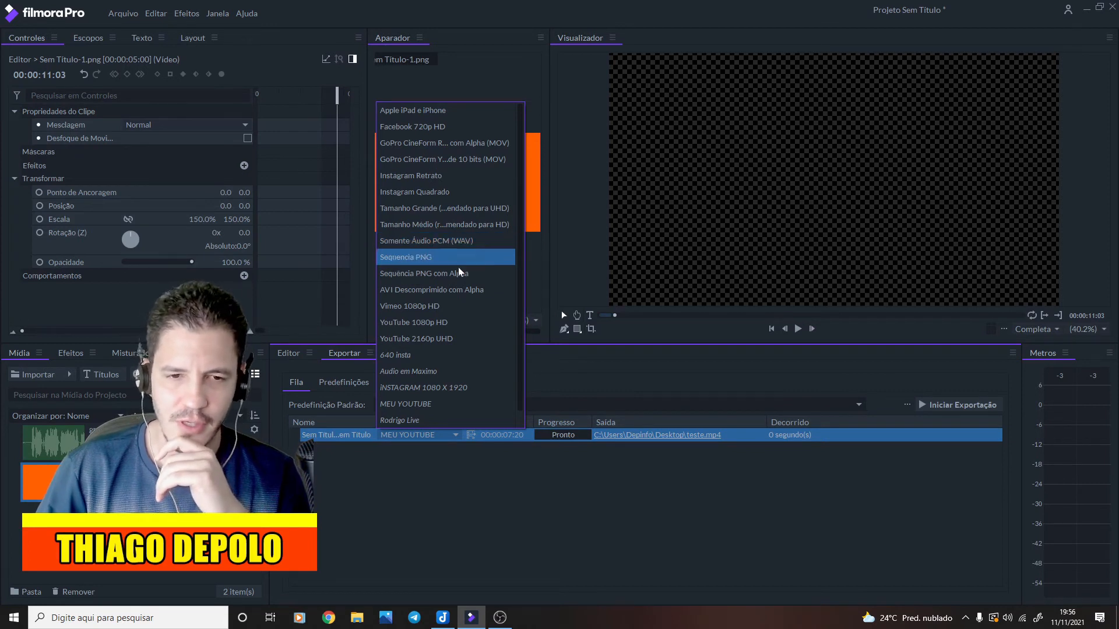
{"action": "left_click", "coordinate": [417, 404]}
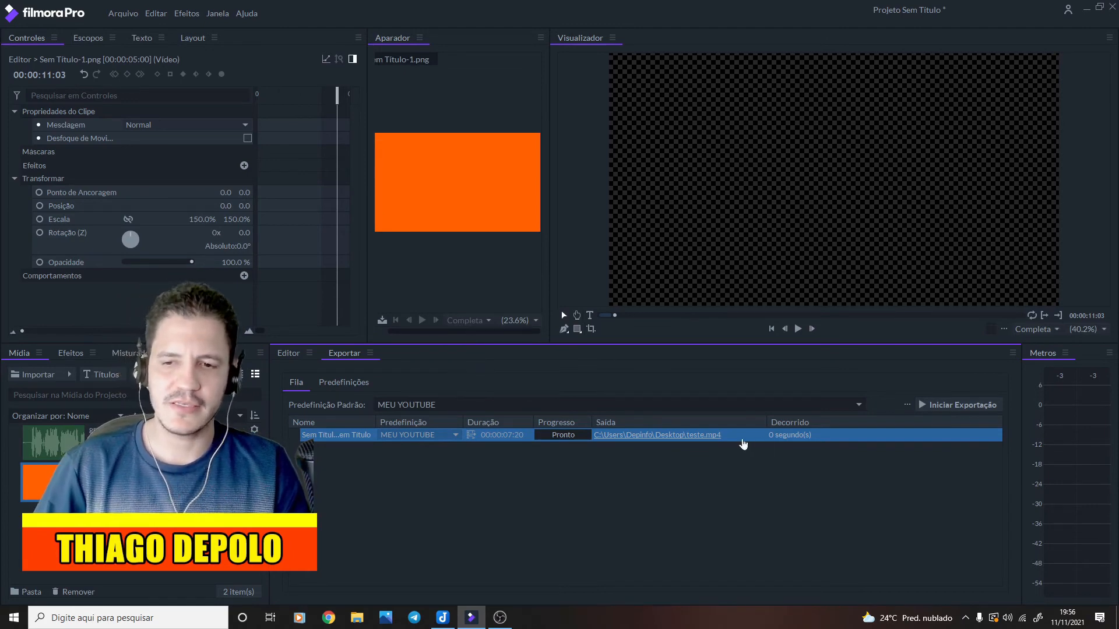
Export the queued task and open the folder containing teste.mp4
{"action": "left_click", "coordinate": [931, 403]}
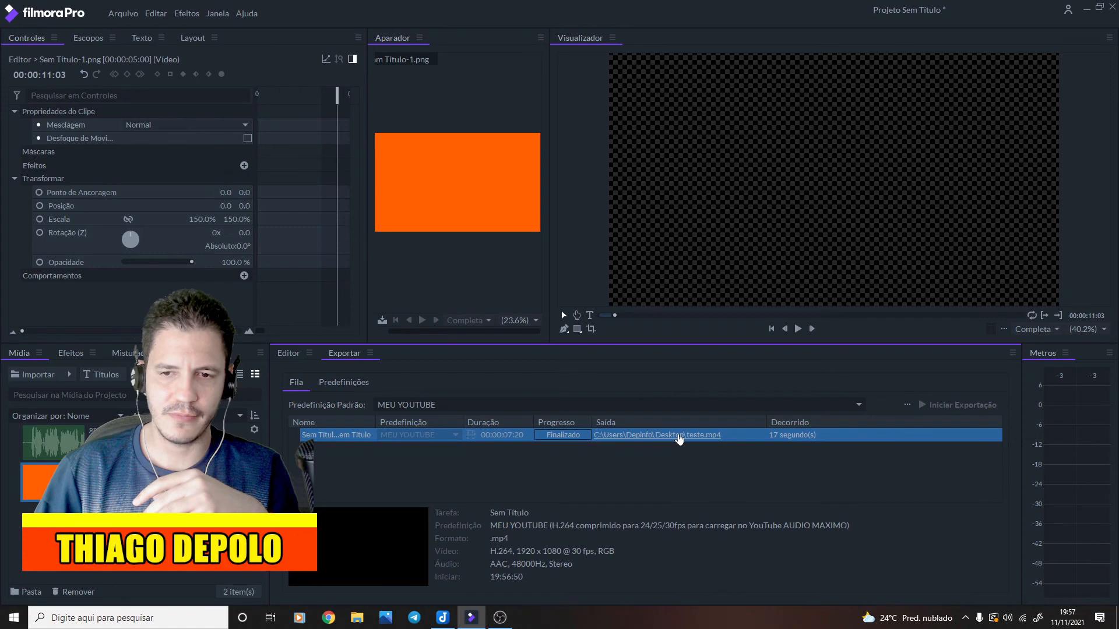
{"action": "left_click", "coordinate": [679, 438]}
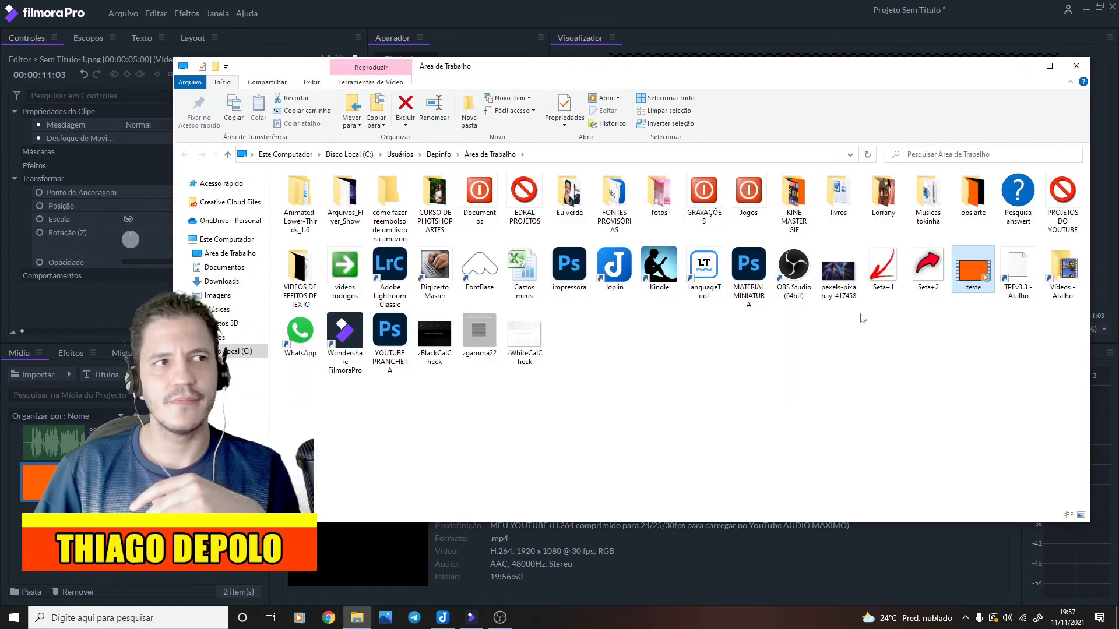
Play the exported teste video at maximum volume to check its sound, and close the player and the folder window
{"action": "double_click", "coordinate": [970, 280]}
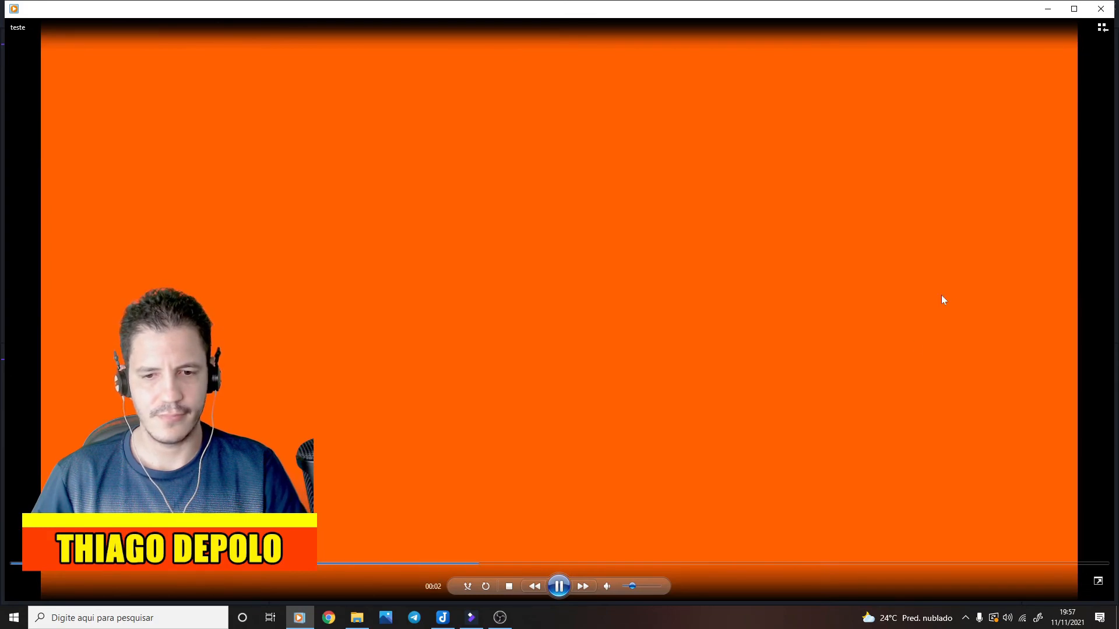
{"action": "left_click_drag", "start_coordinate": [635, 587], "coordinate": [685, 594]}
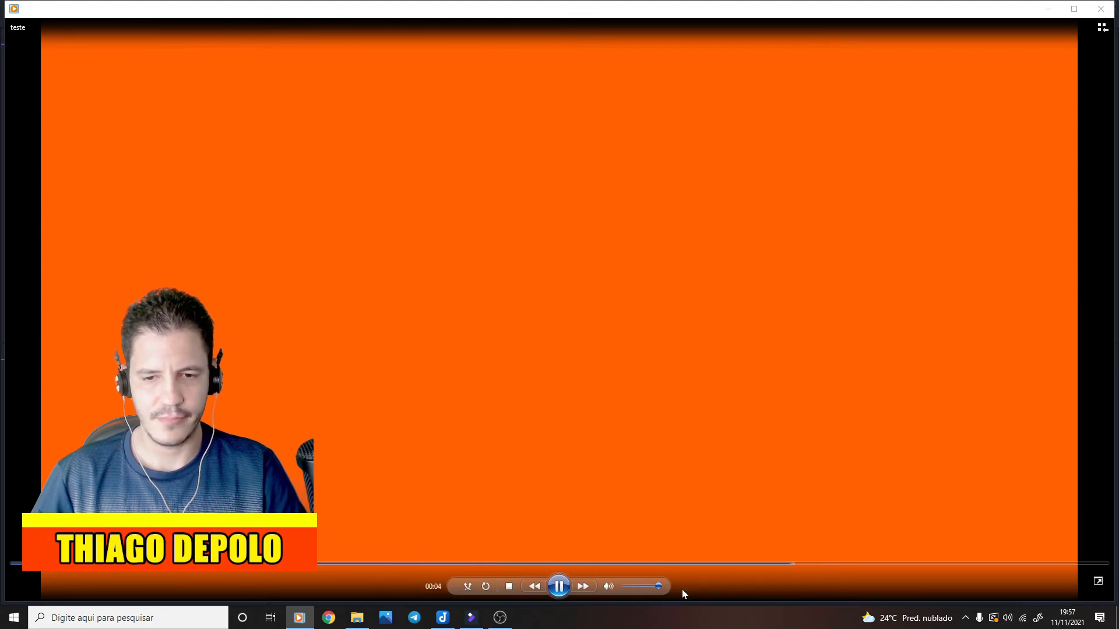
{"action": "left_click", "coordinate": [1100, 8]}
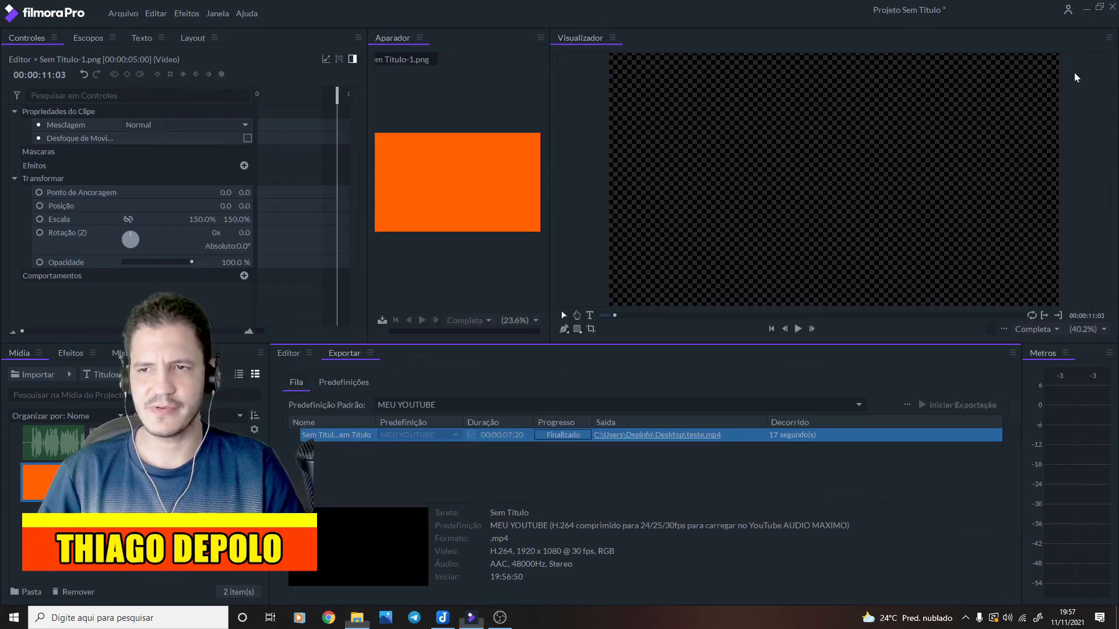
{"action": "left_click", "coordinate": [1076, 65]}
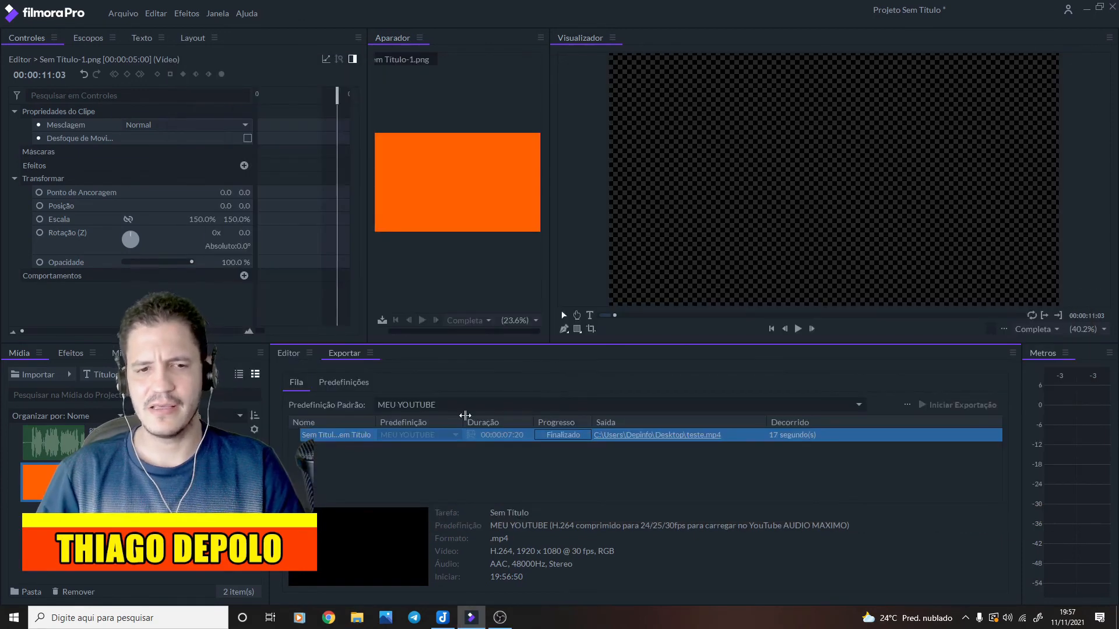
Try the Equilíbrio audio effect on the narration clip VO_211111_192257.wav in the timeline, and collapse the clip's Compressor settings
{"action": "left_click", "coordinate": [299, 354]}
{"action": "left_click", "coordinate": [454, 520]}
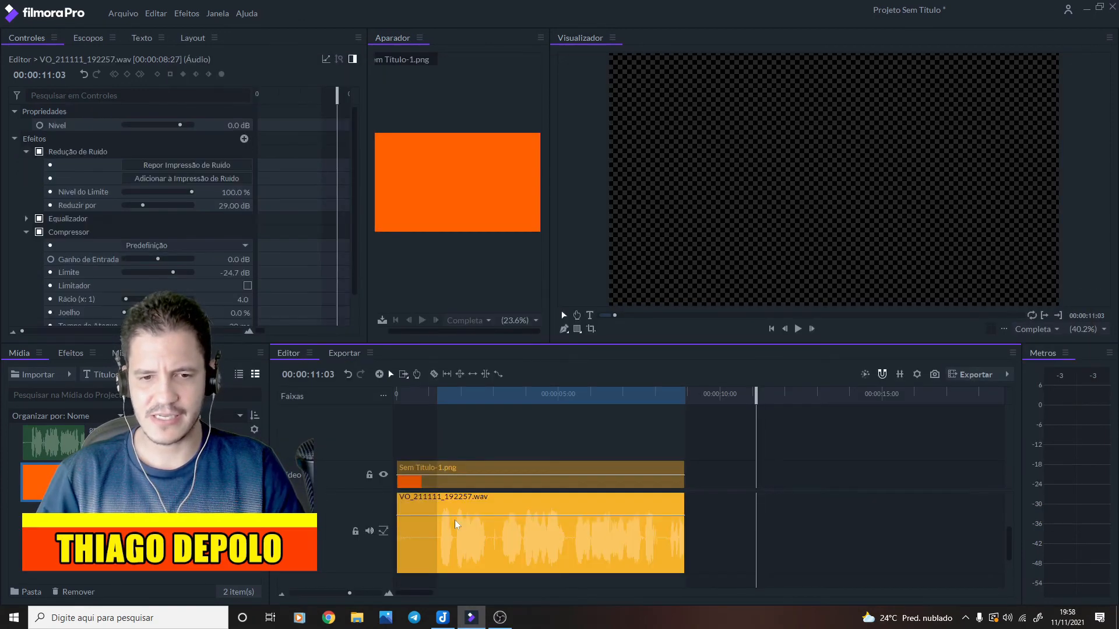
{"action": "left_click", "coordinate": [244, 139]}
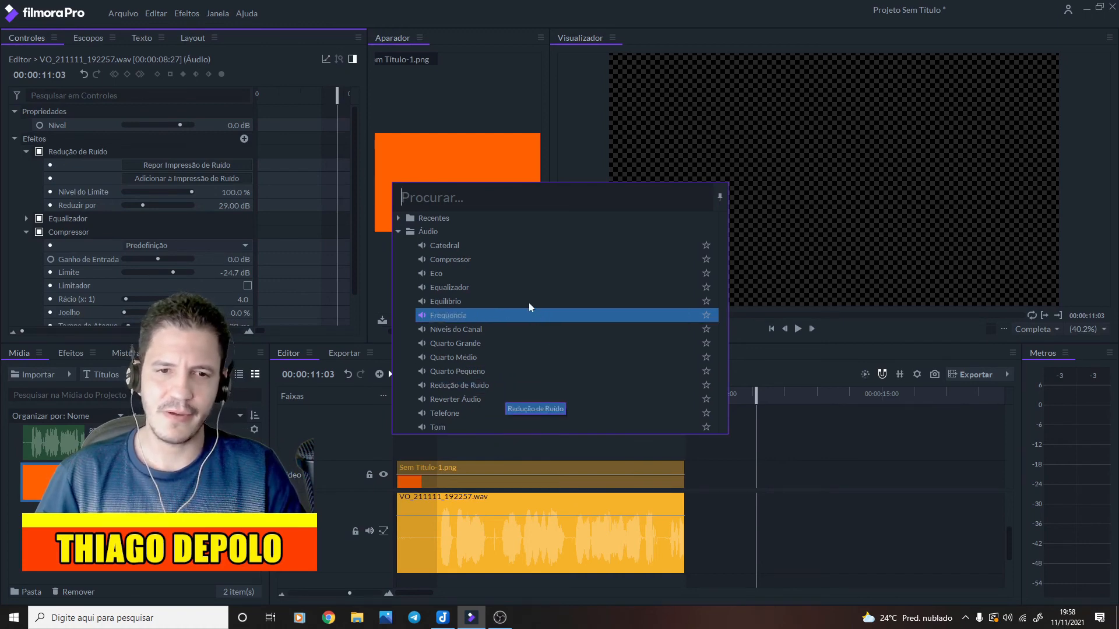
{"action": "double_click", "coordinate": [495, 301]}
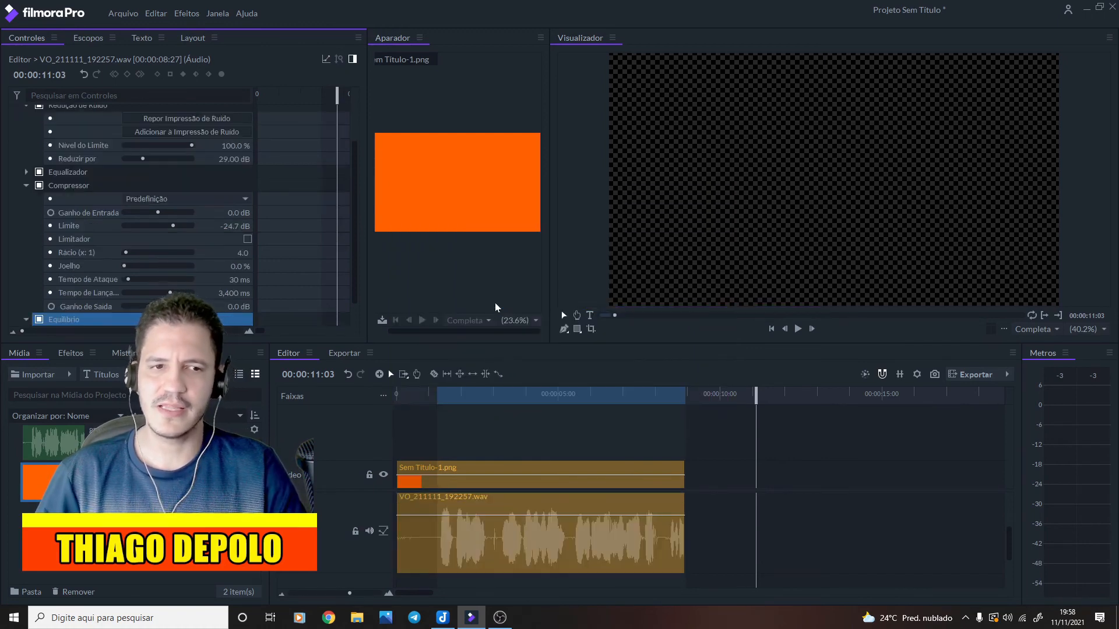
{"action": "left_click", "coordinate": [27, 318]}
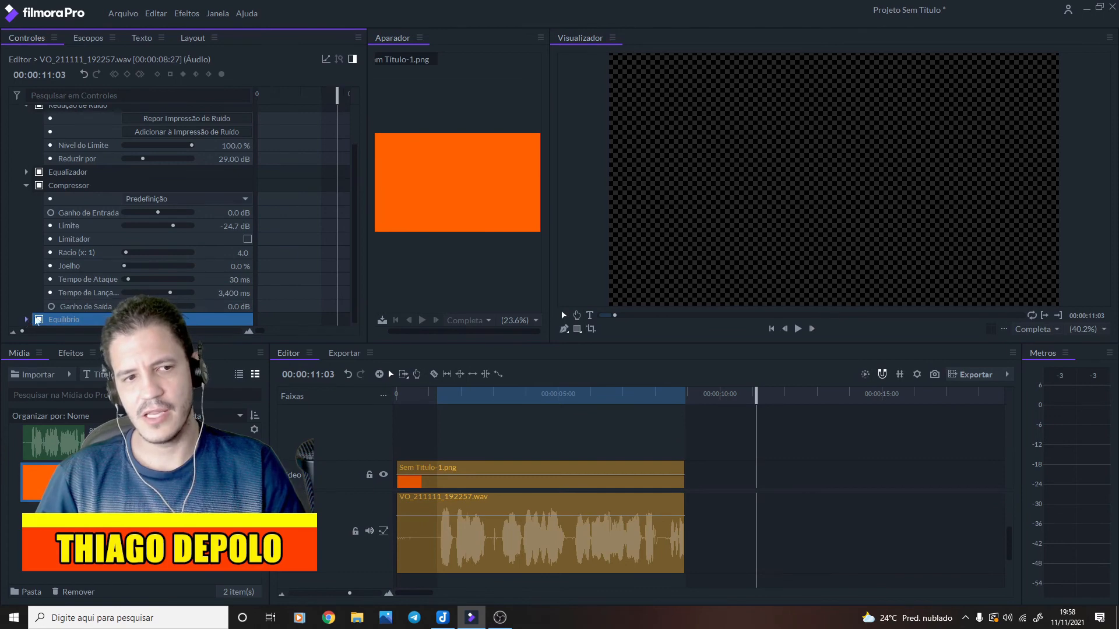
{"action": "scroll", "coordinate": [33, 318], "scroll_direction": "down", "scroll_amount": 1}
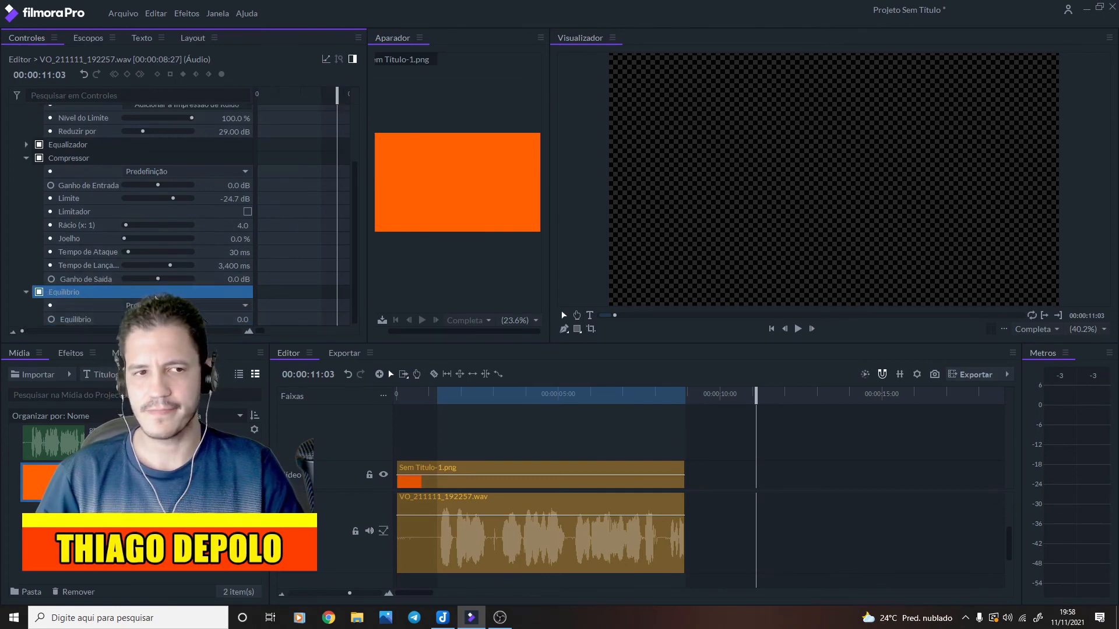
{"action": "scroll", "coordinate": [155, 295], "scroll_direction": "up", "scroll_amount": 2}
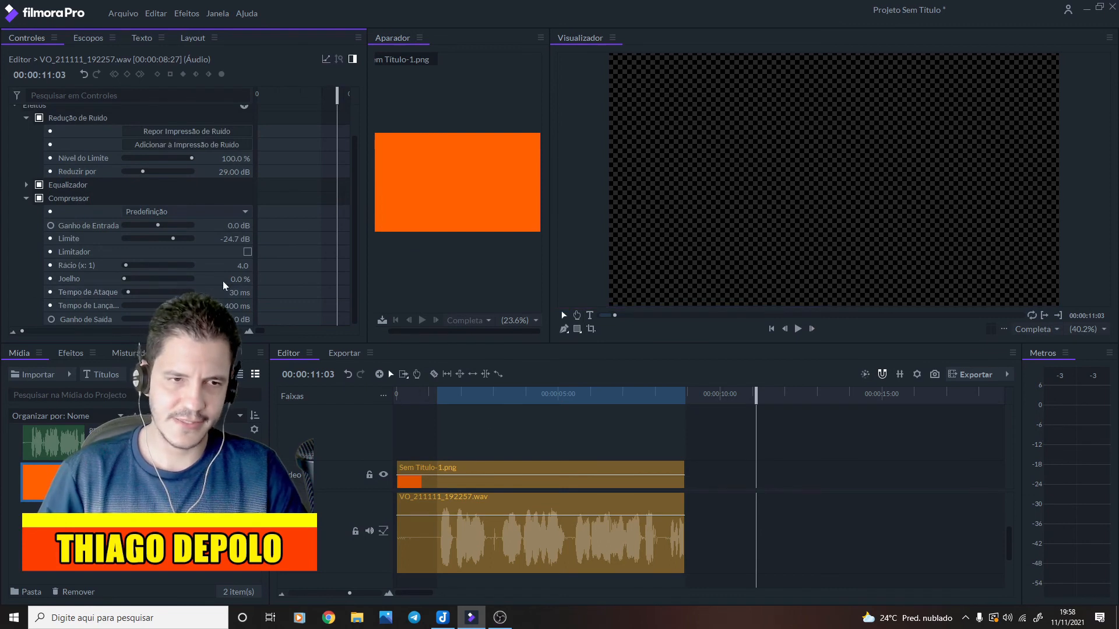
{"action": "left_click", "coordinate": [26, 198]}
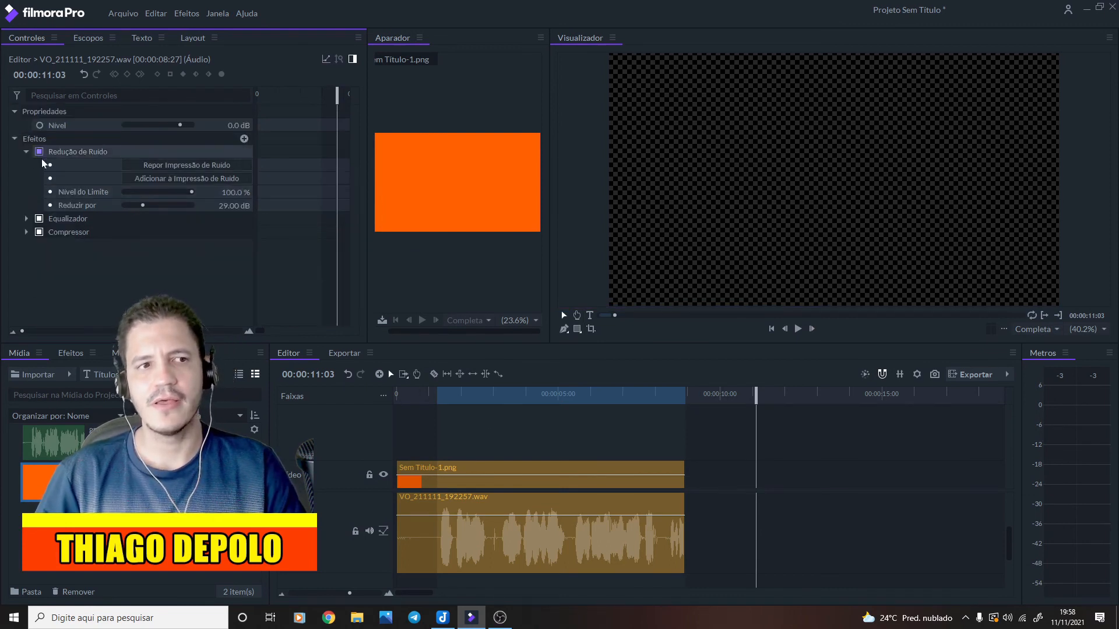